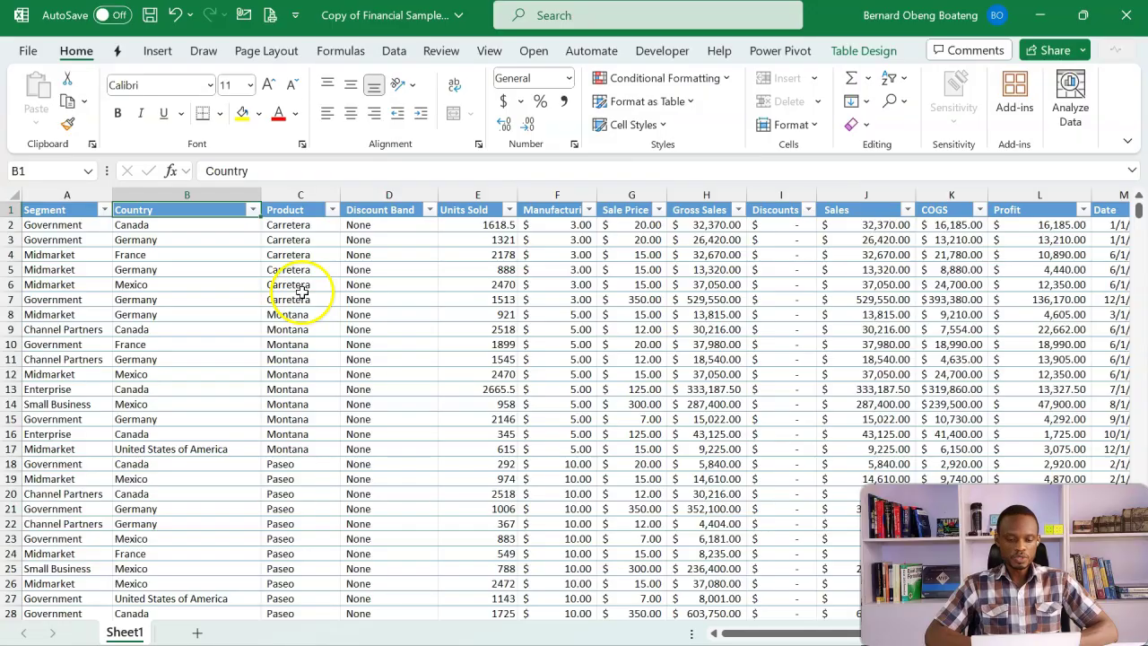
click(295, 285)
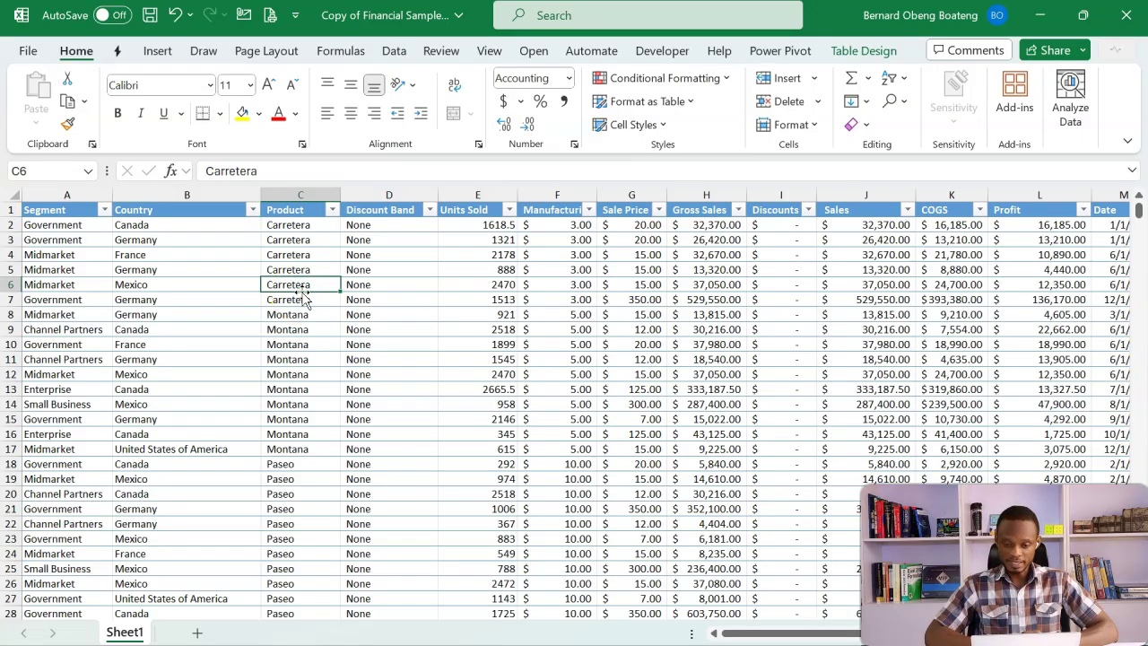
click(432, 311)
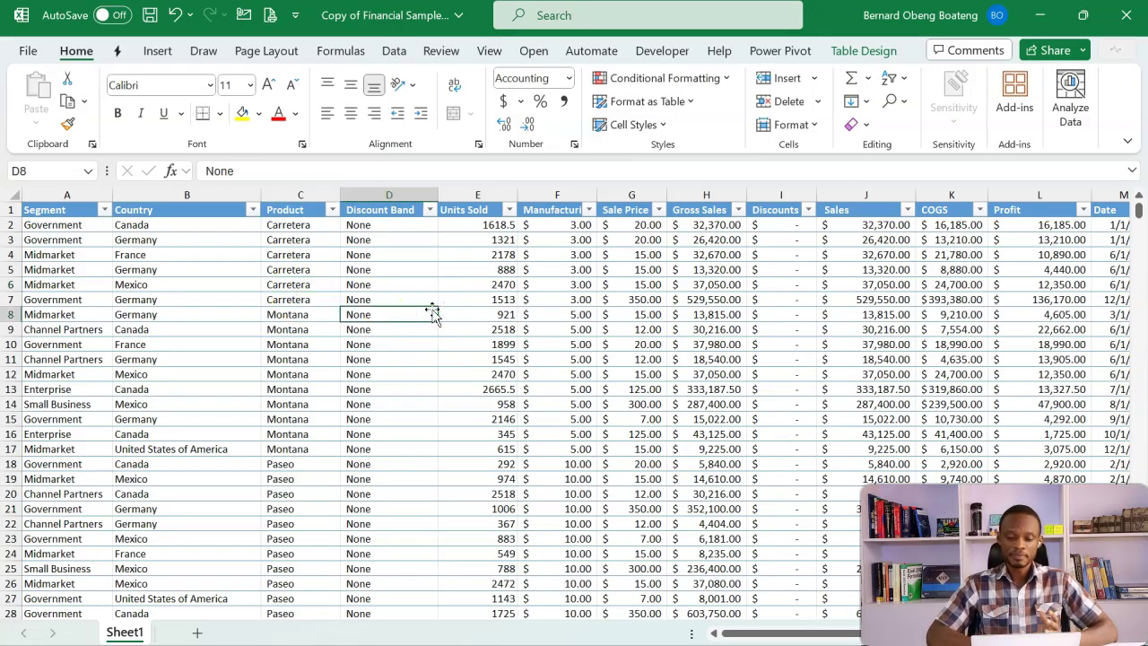
click(201, 196)
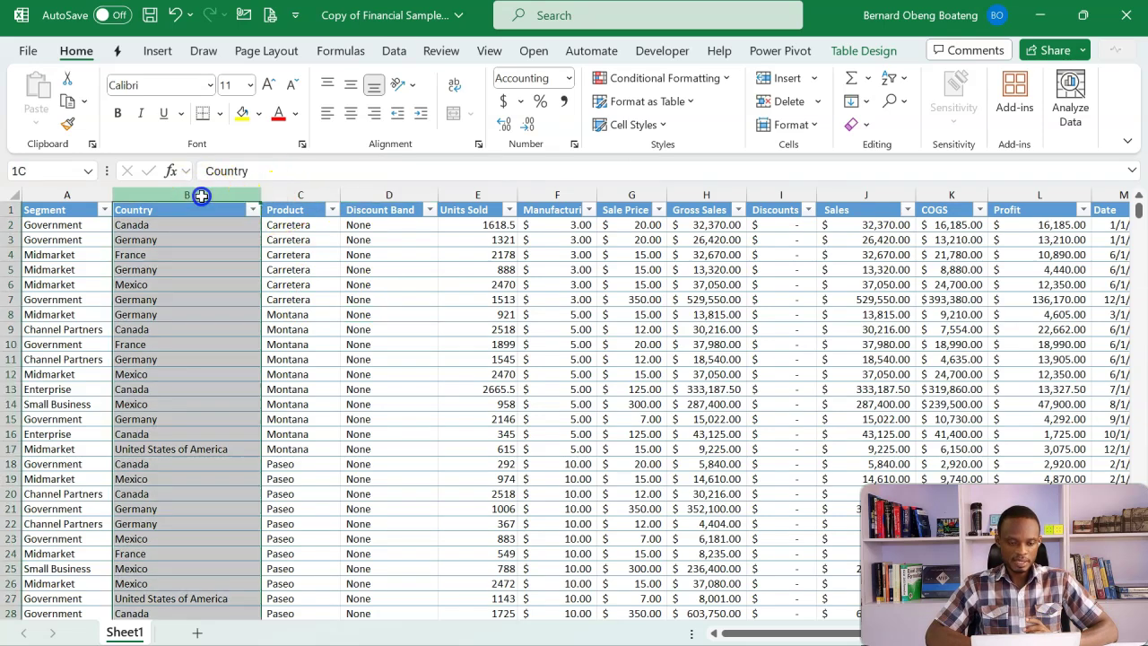
click(301, 195)
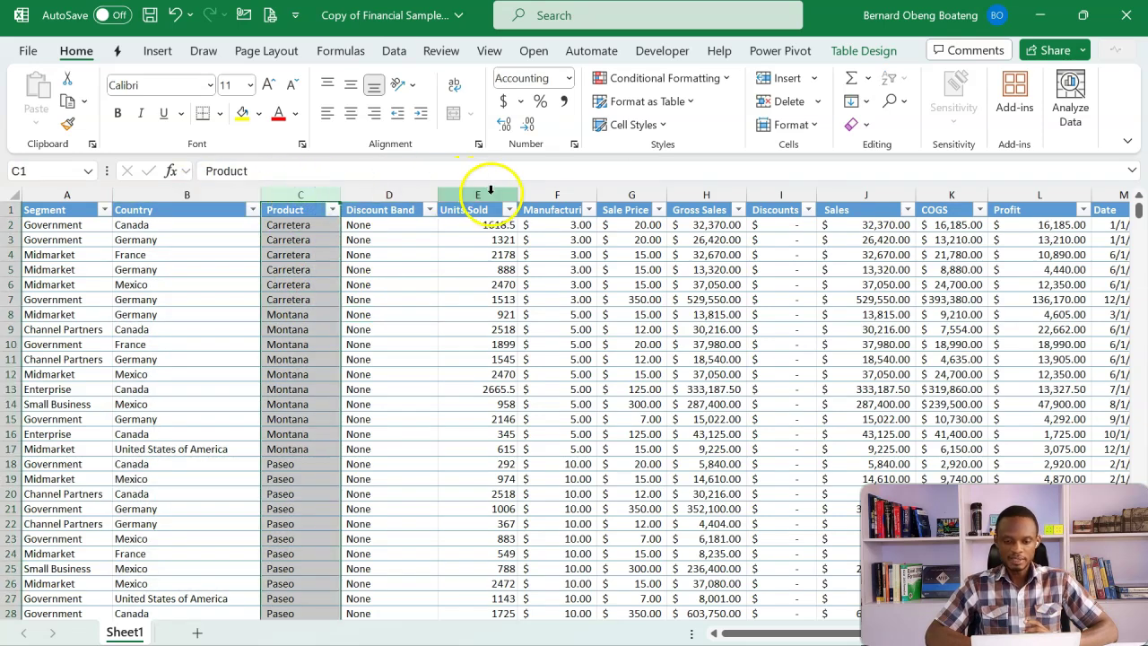
drag(491, 189, 981, 192)
click(654, 329)
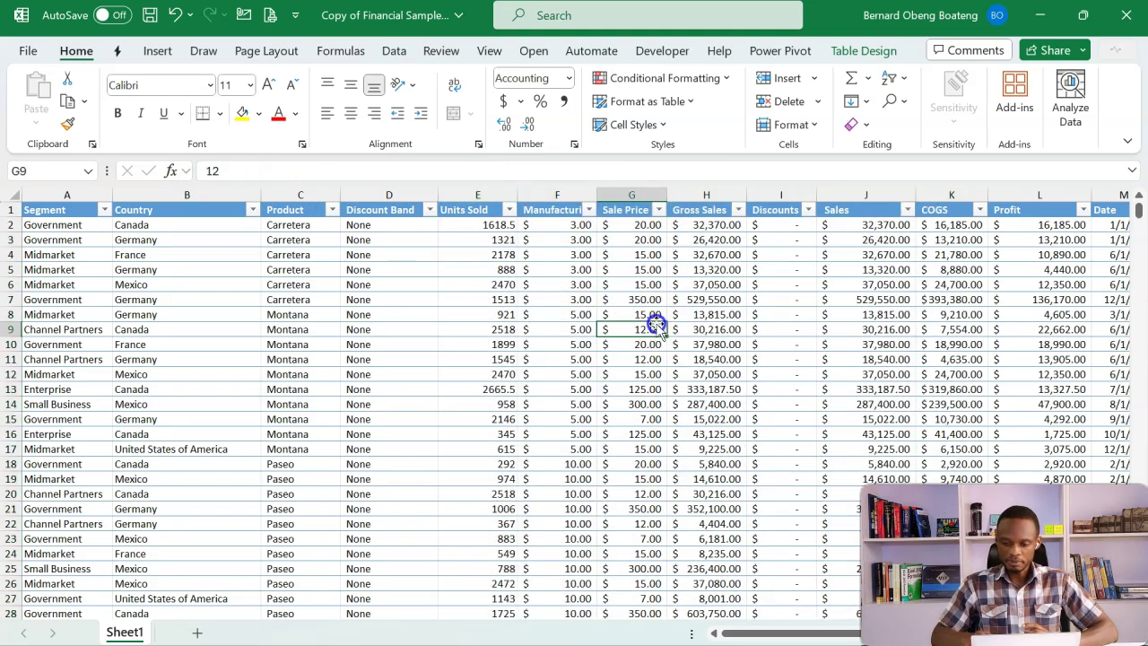
key(Right)
key(Right)
key(Right)
key(Right)
key(Right)
key(Right)
key(Right)
key(Right)
key(Right)
key(Right)
key(Right)
key(Right)
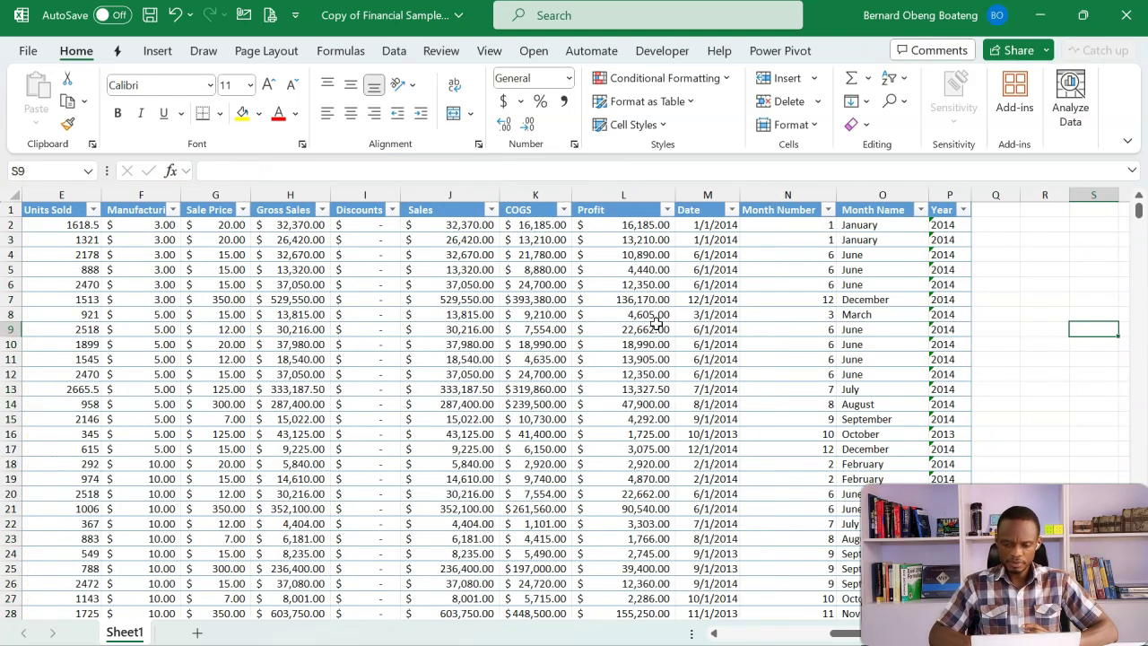
click(704, 194)
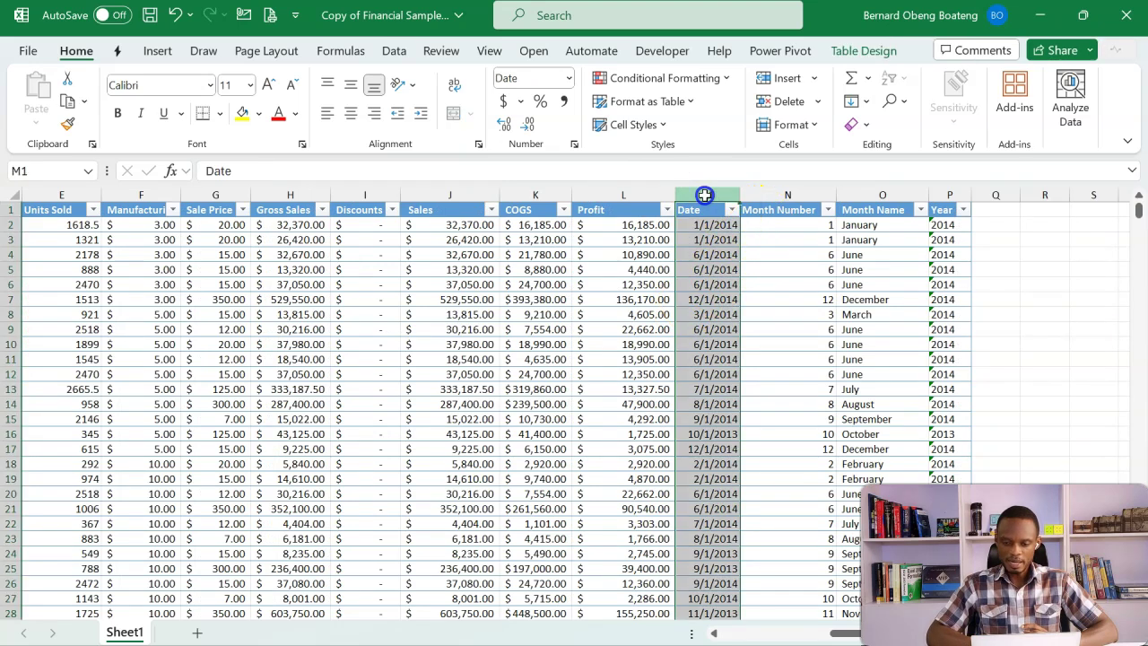
click(772, 195)
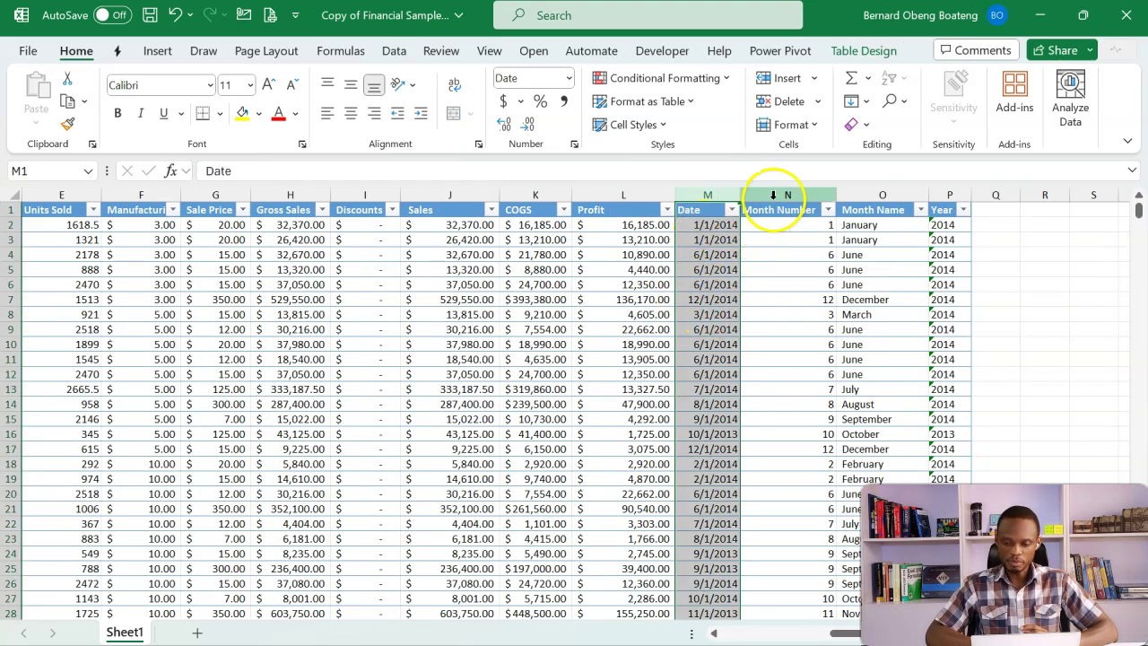
key(shift+Right)
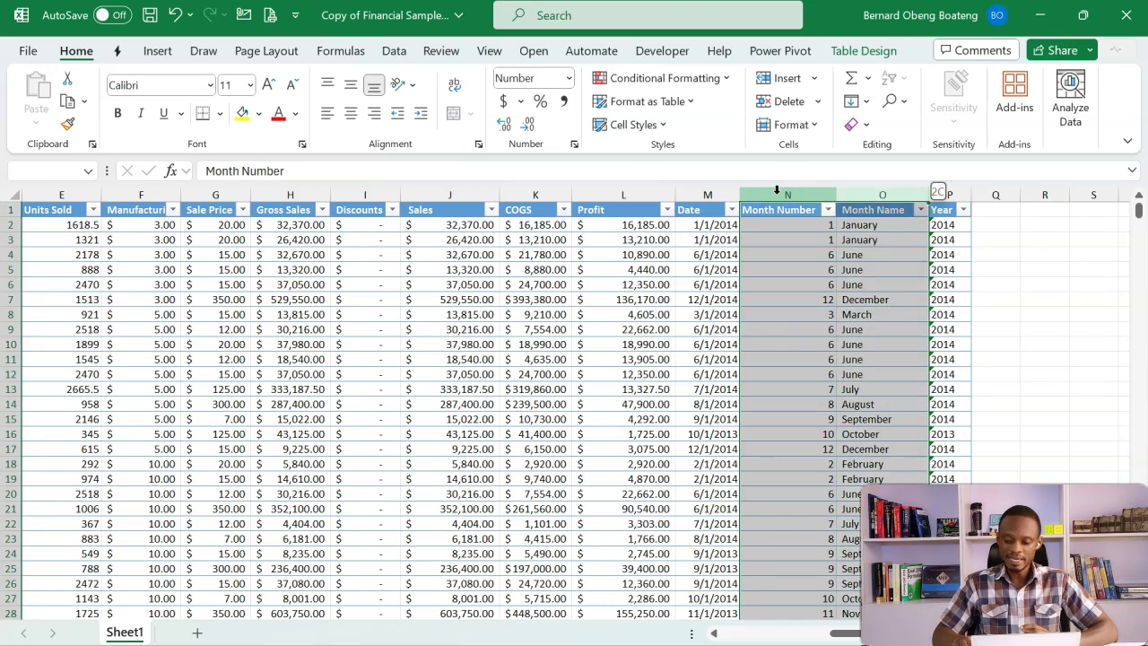
key(shift+Right)
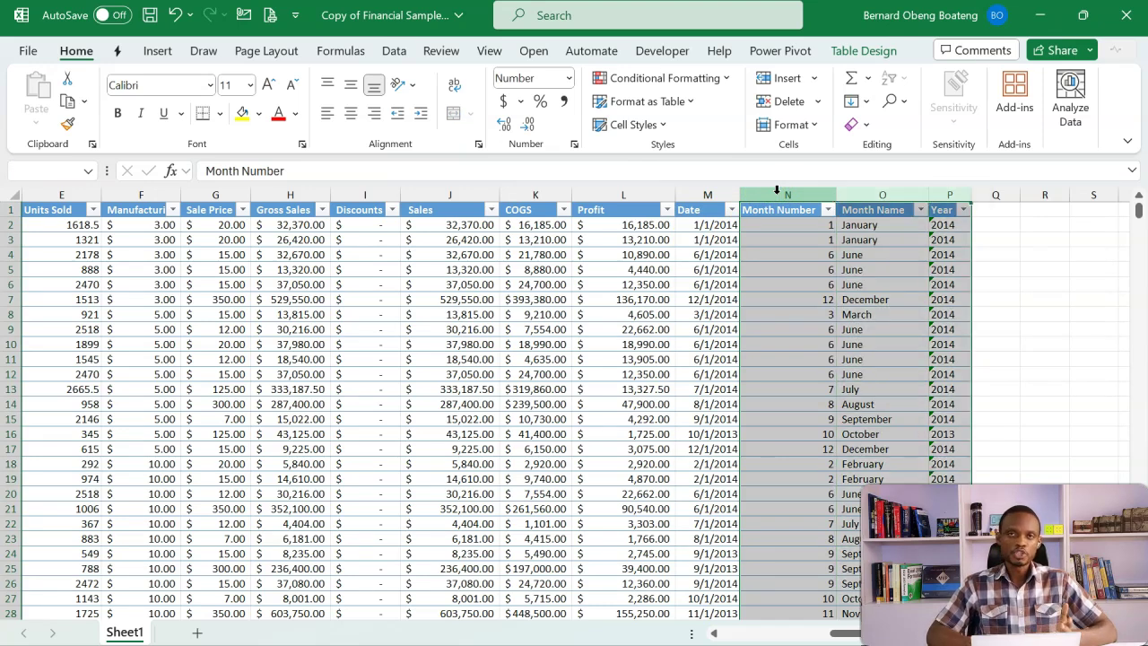
click(778, 300)
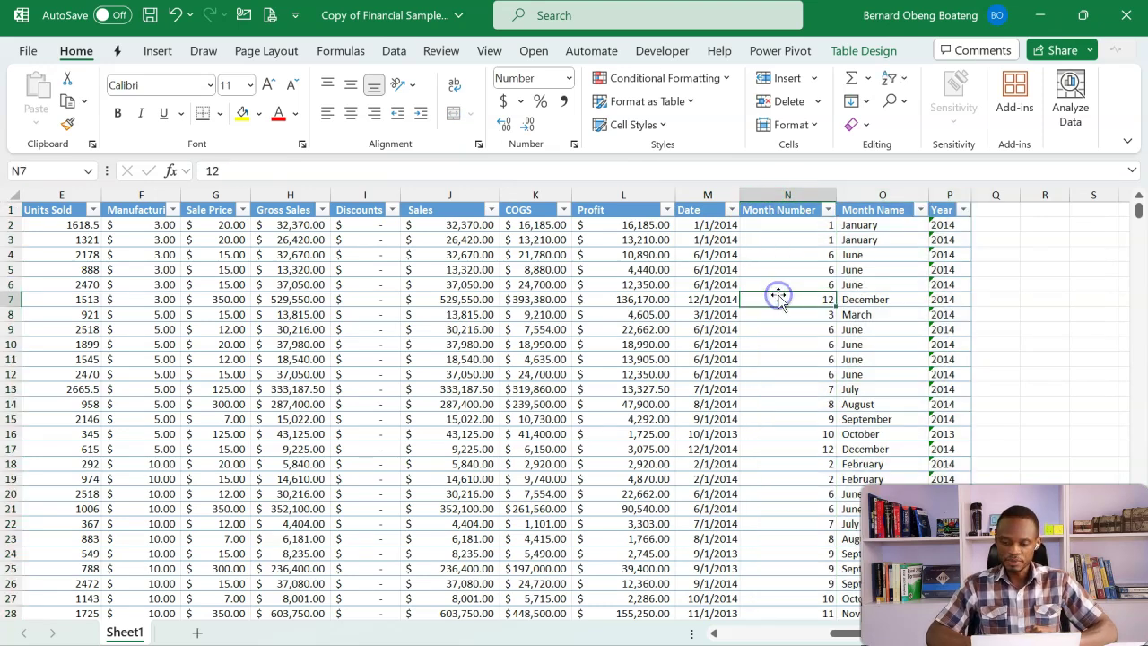
click(705, 314)
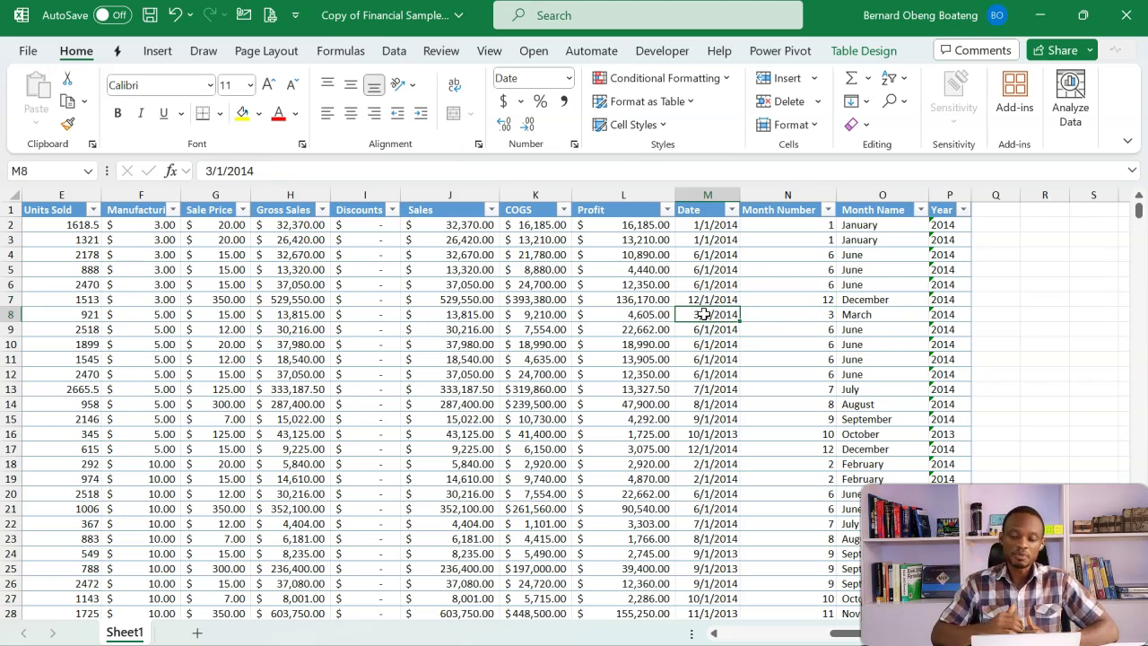
click(797, 282)
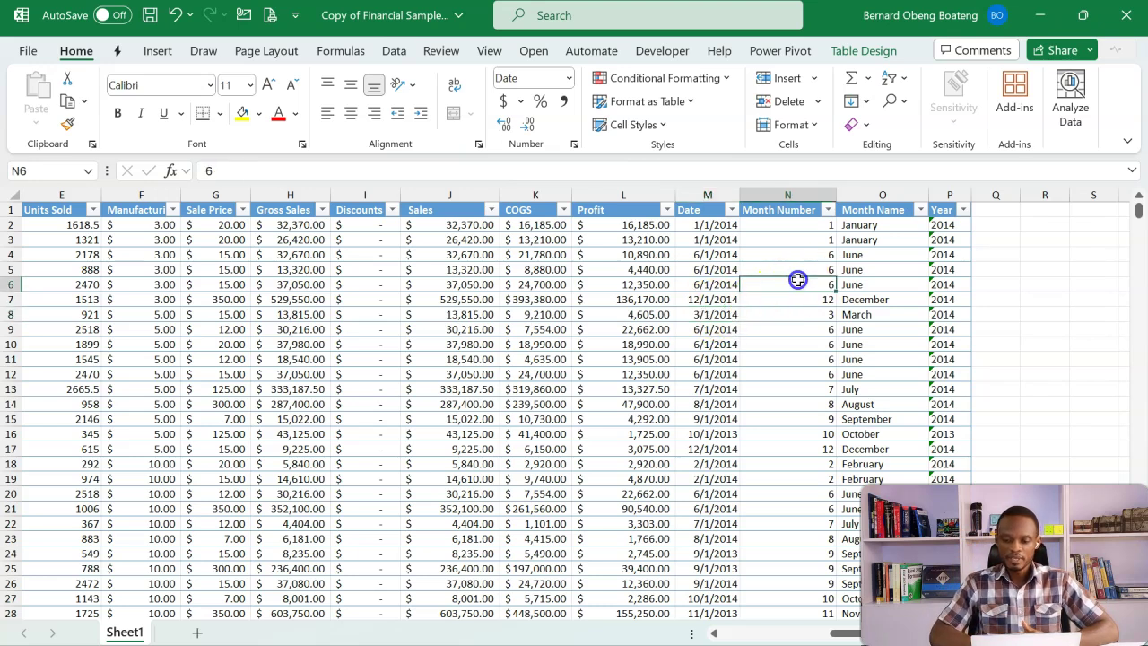
drag(773, 195, 941, 209)
click(793, 283)
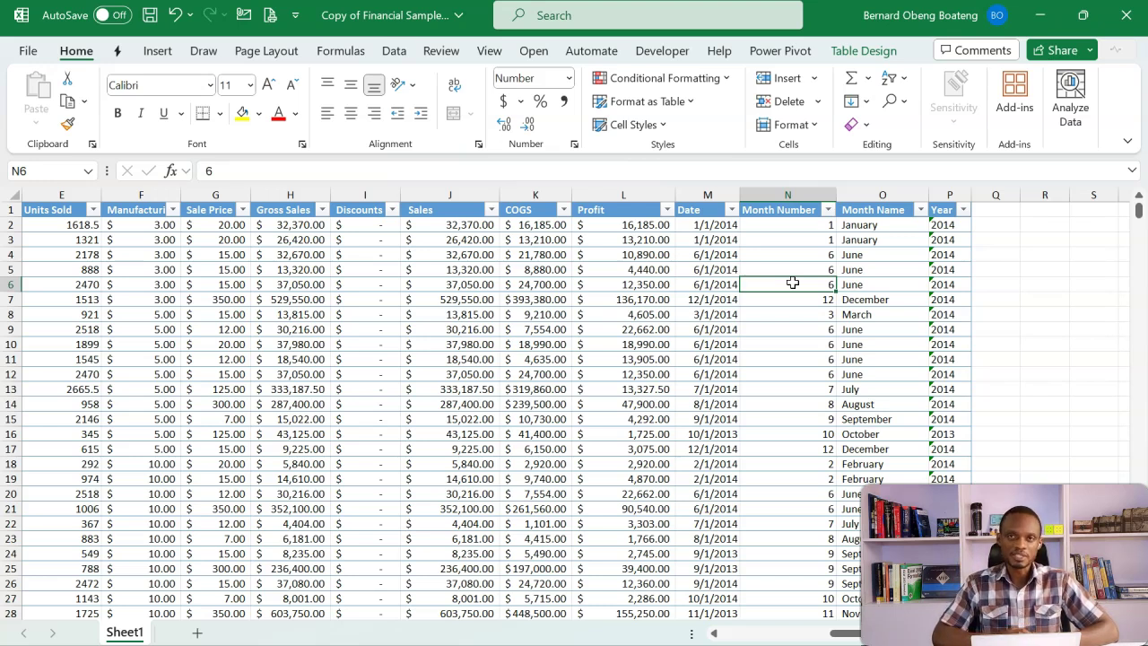
- Check the table's name, then load the financials table From Table/Range into Power Query Editor
click(410, 343)
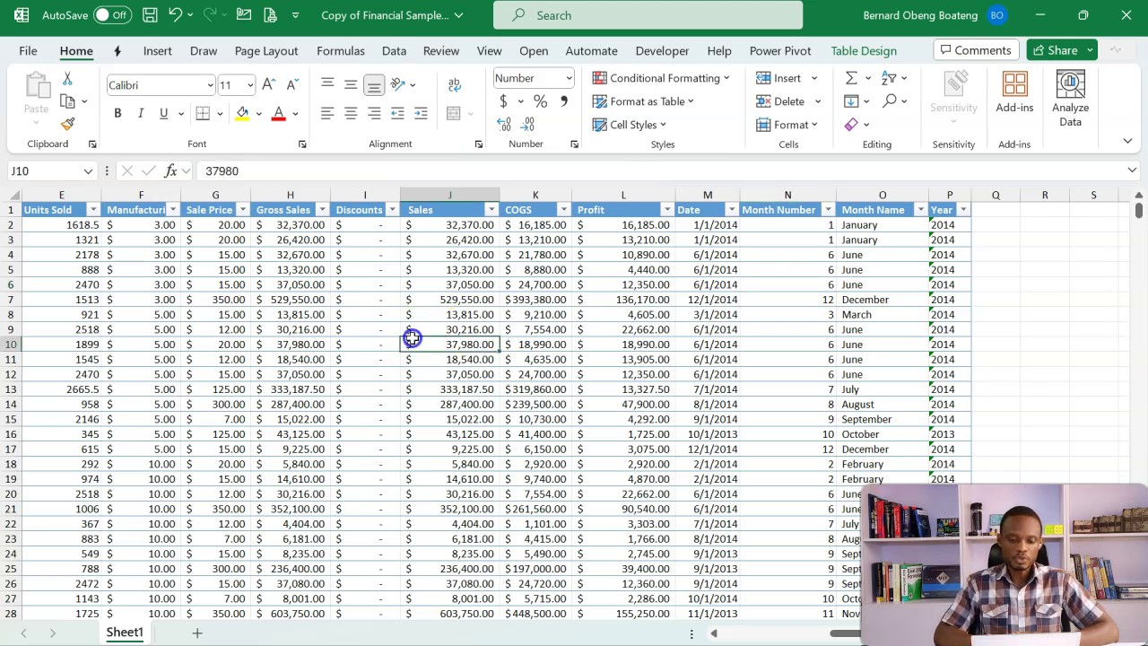
click(410, 284)
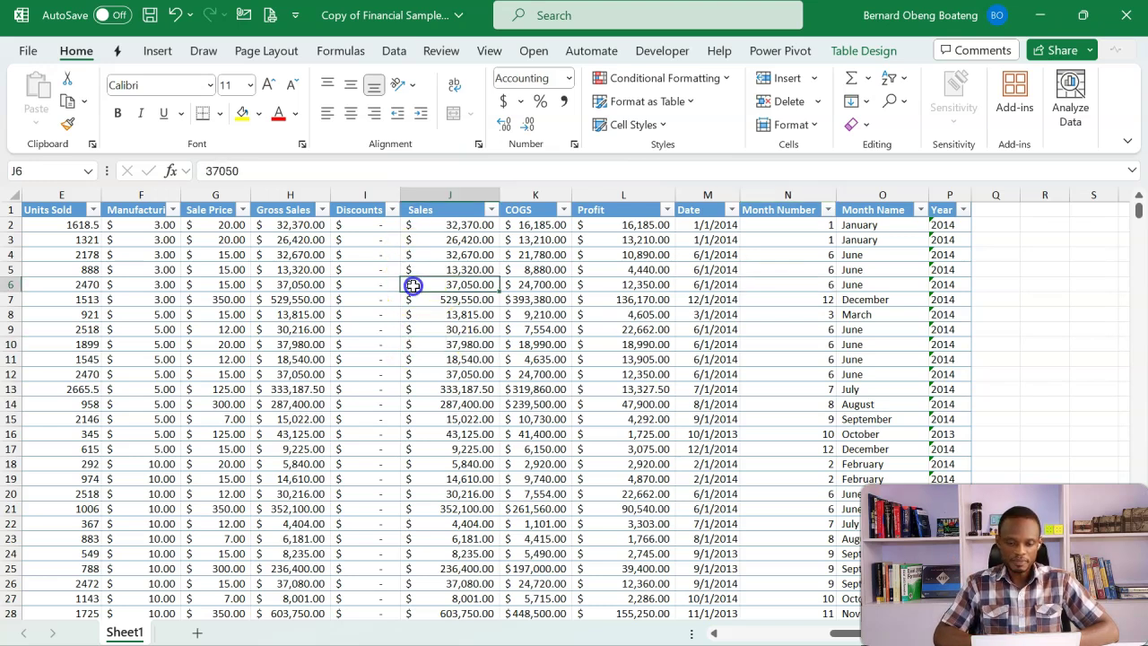
click(852, 51)
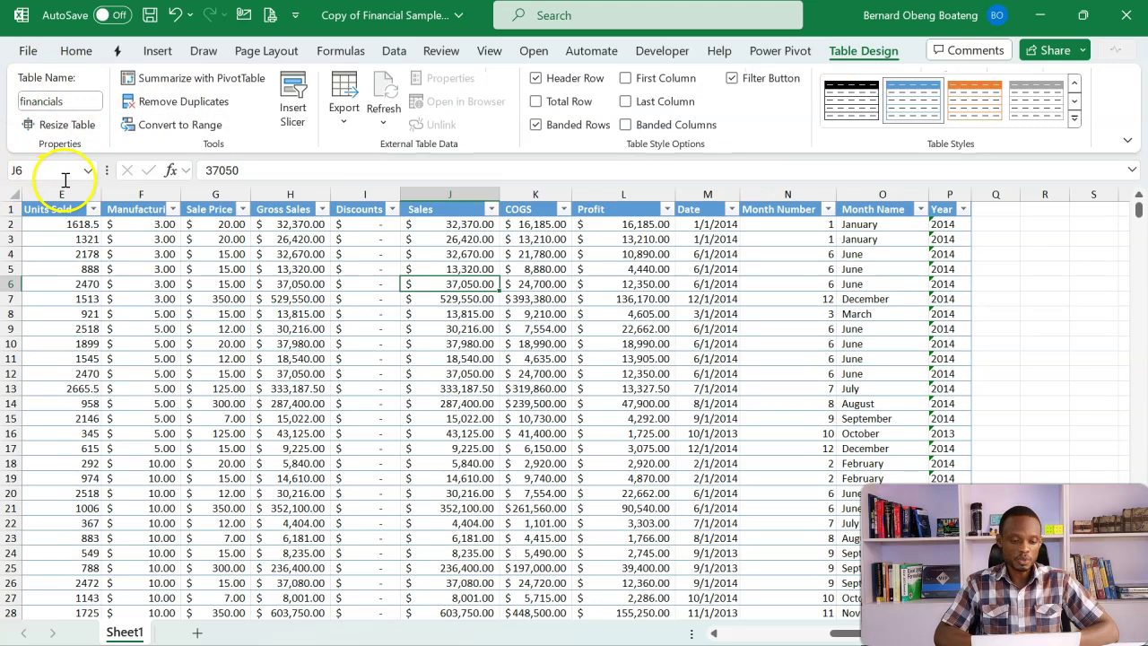
click(396, 51)
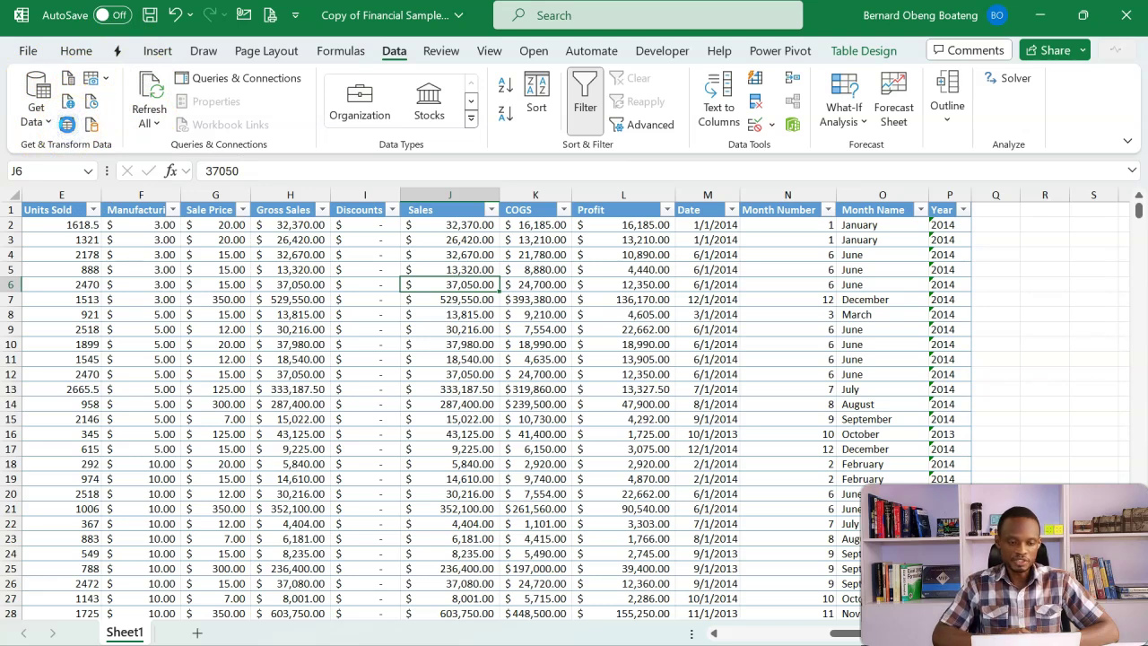
click(69, 127)
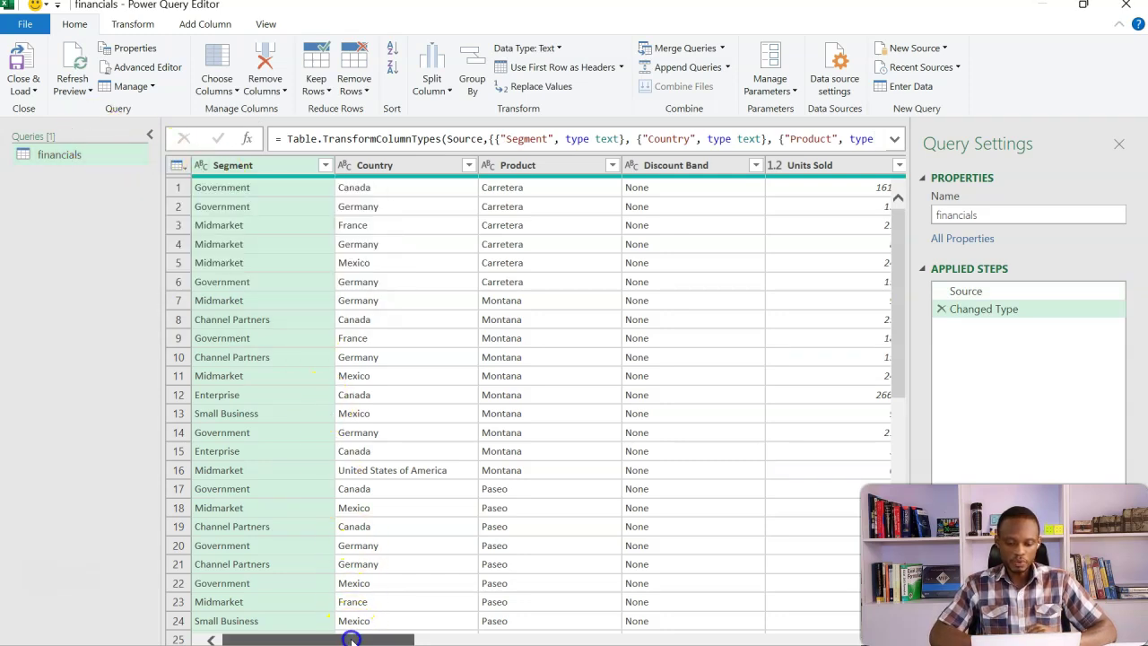
- Remove the Month Number, Month Name and Year columns
drag(349, 640, 794, 640)
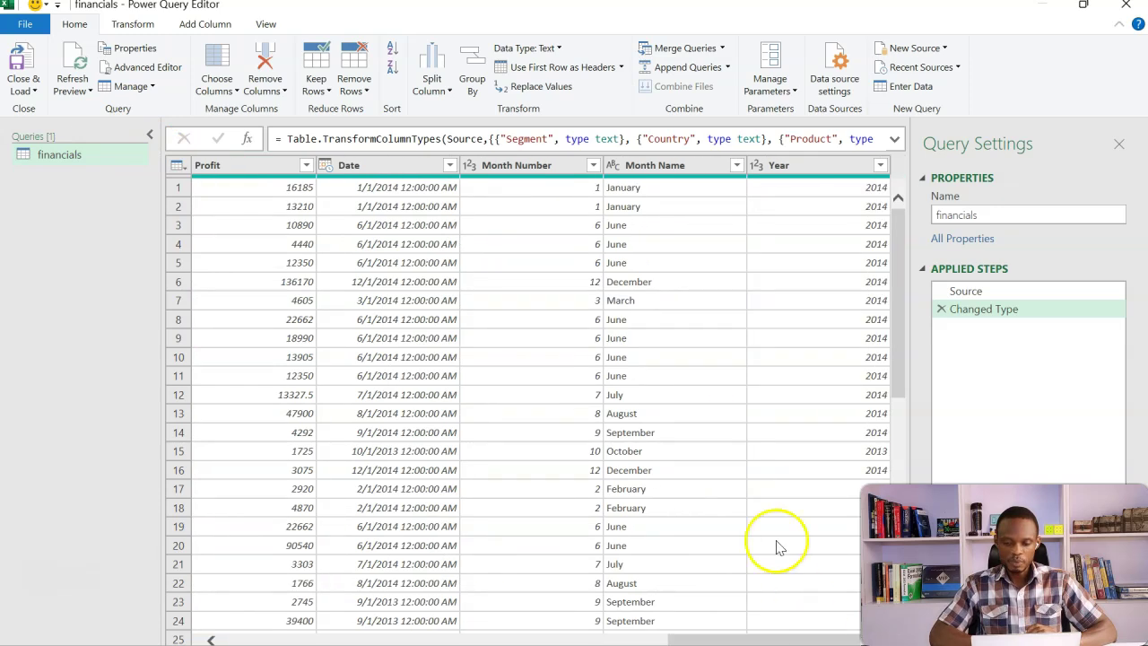
click(541, 167)
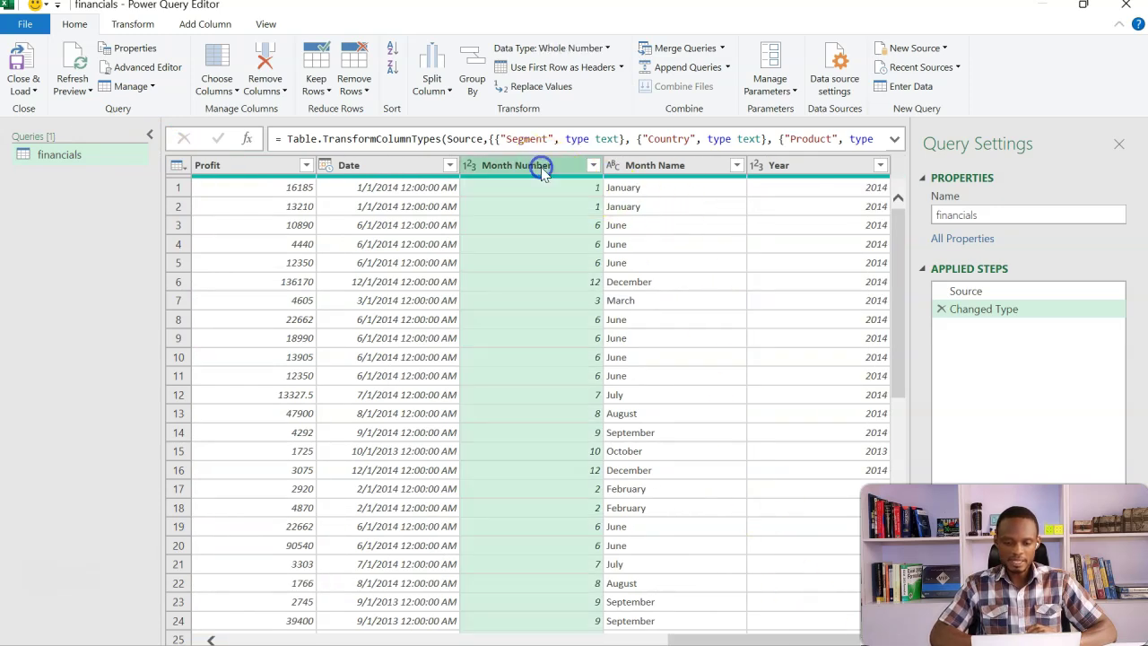
key(shift+Right)
key(shift+Right)
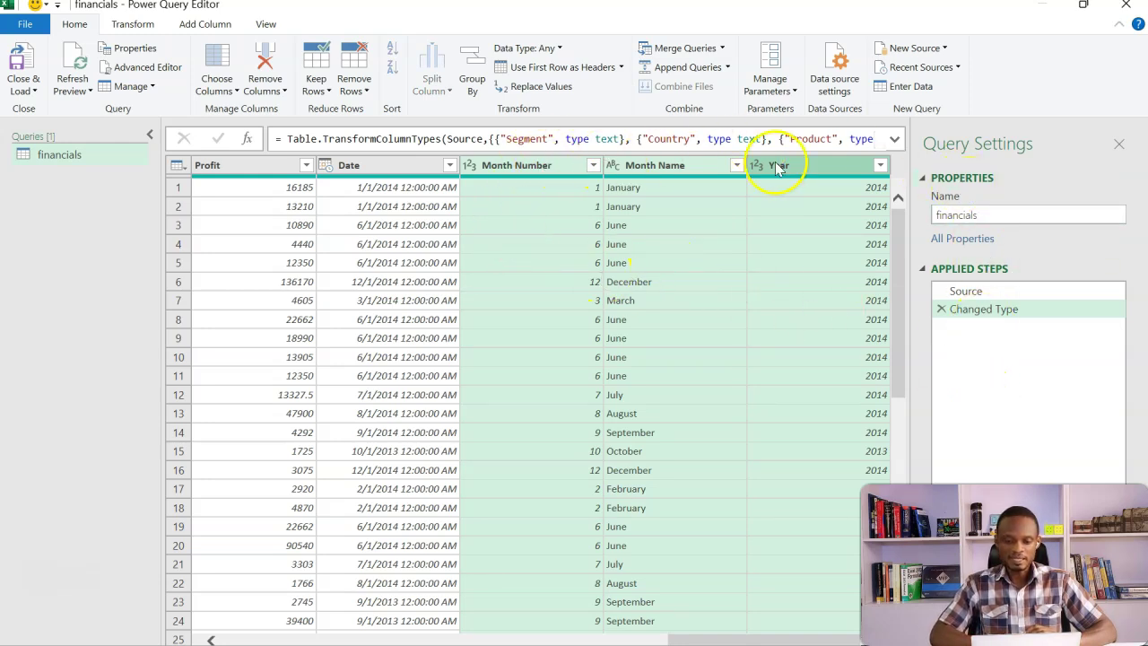
right_click(557, 171)
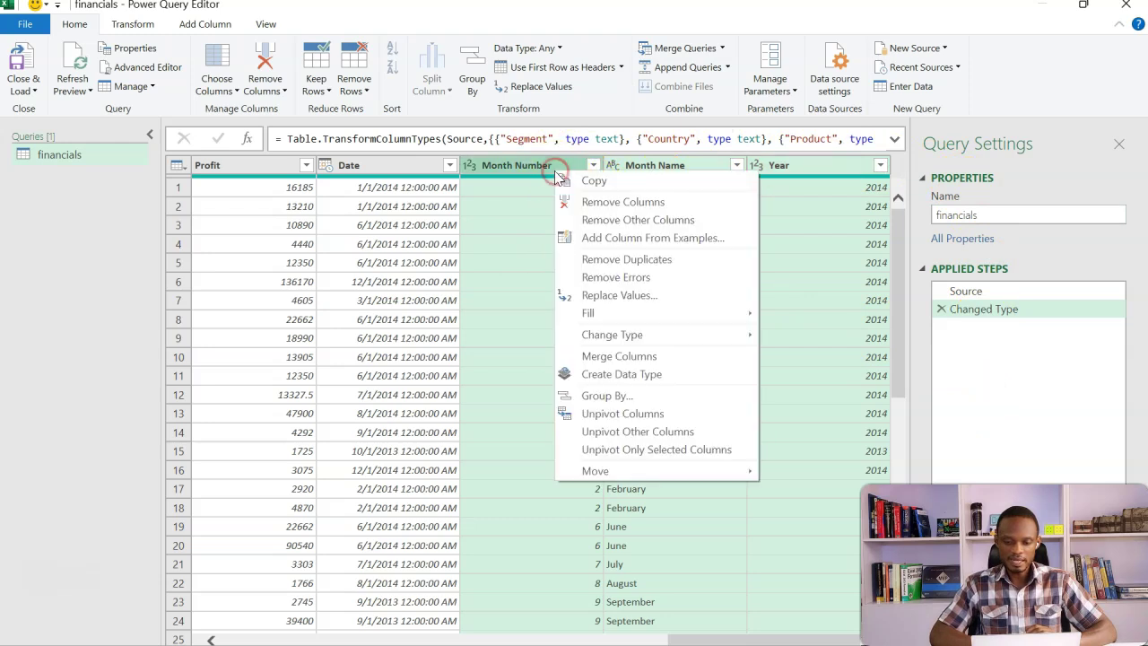
click(599, 210)
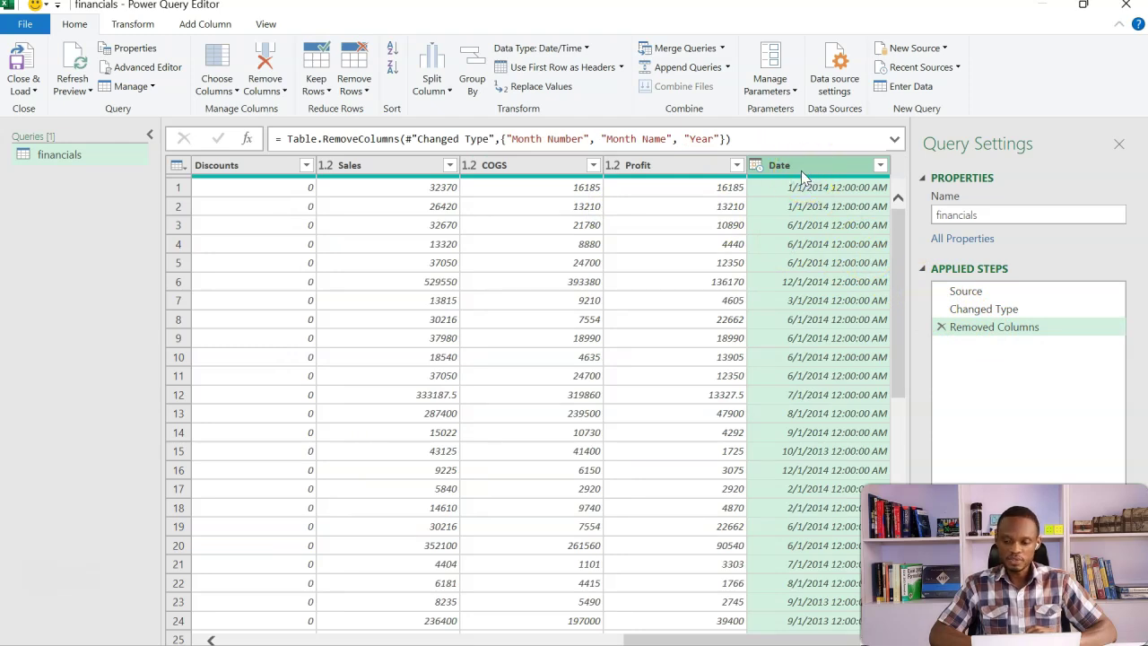
- Change the Date column's data type to Date
click(758, 170)
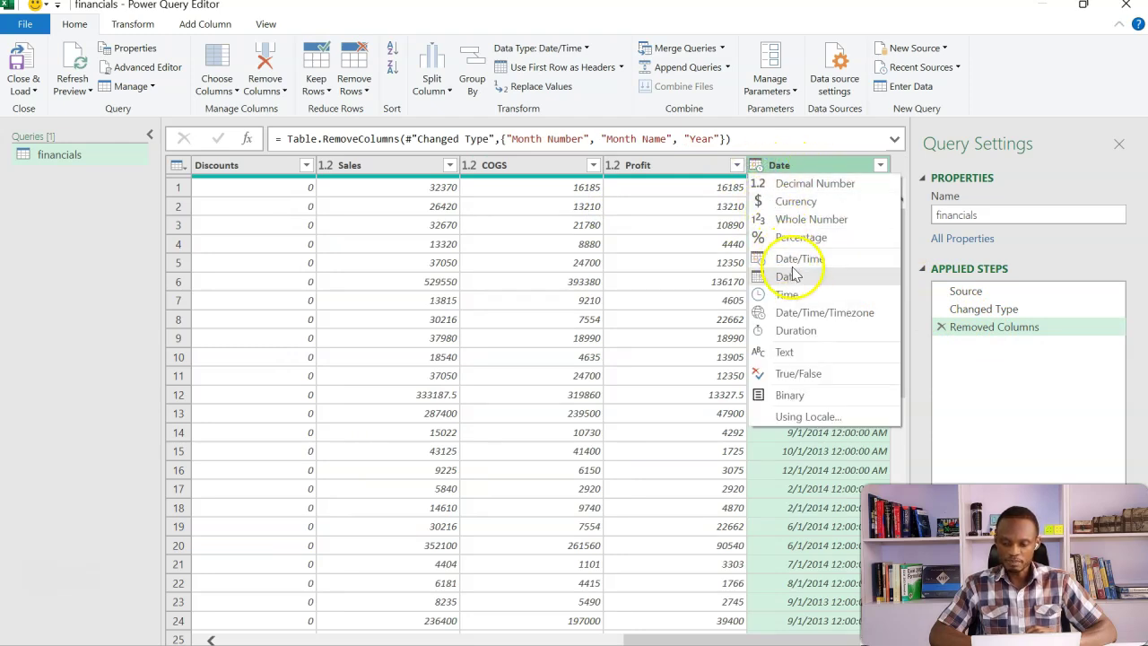
click(801, 280)
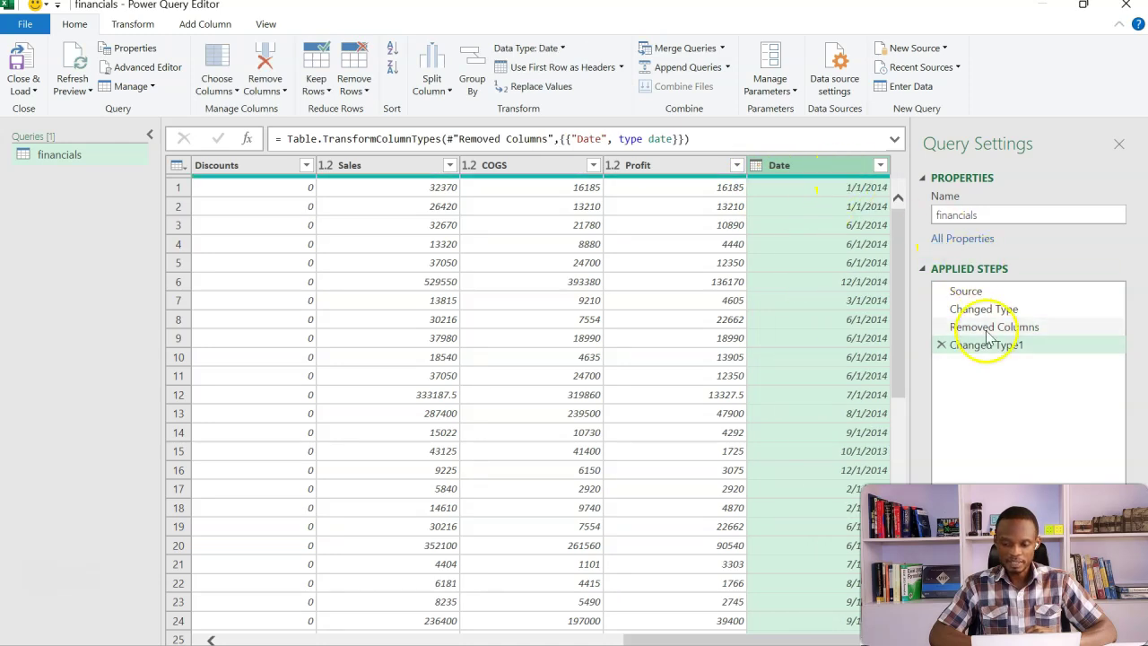
click(655, 636)
drag(655, 636, 215, 638)
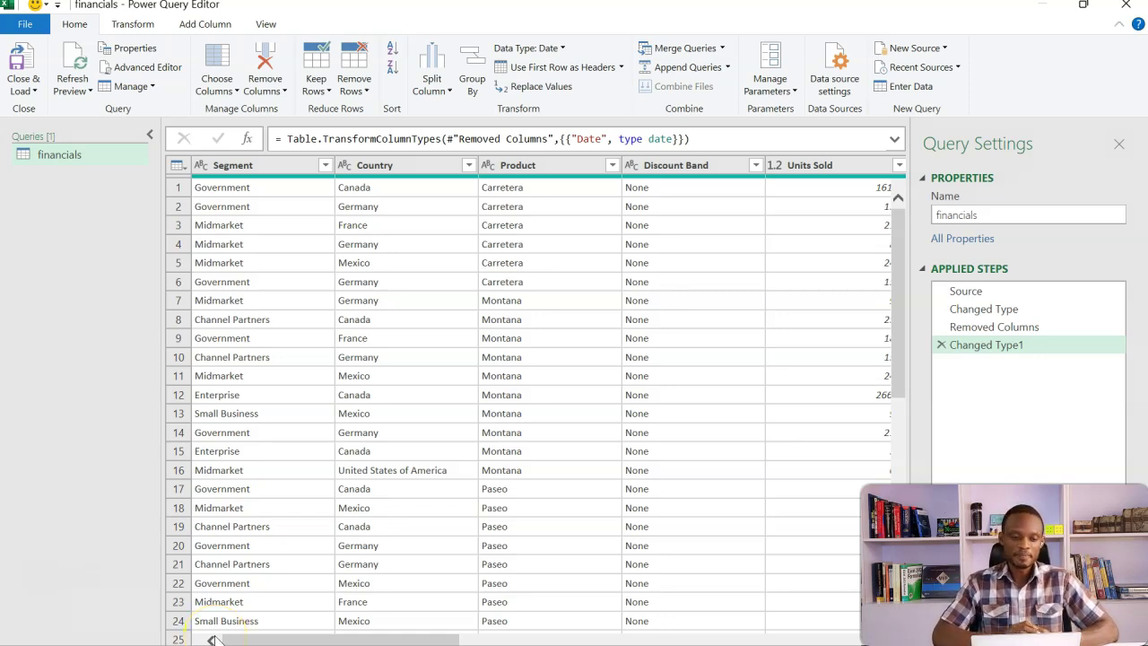
- Create a reference query from financials keeping only unique values of the Country column
right_click(59, 156)
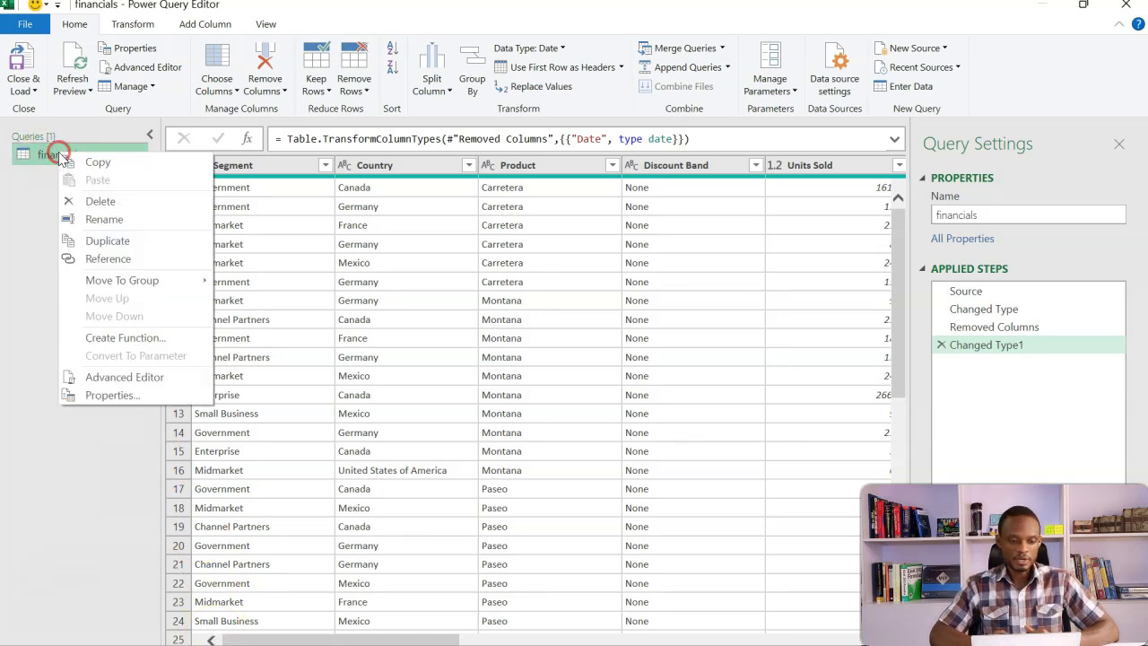
click(108, 259)
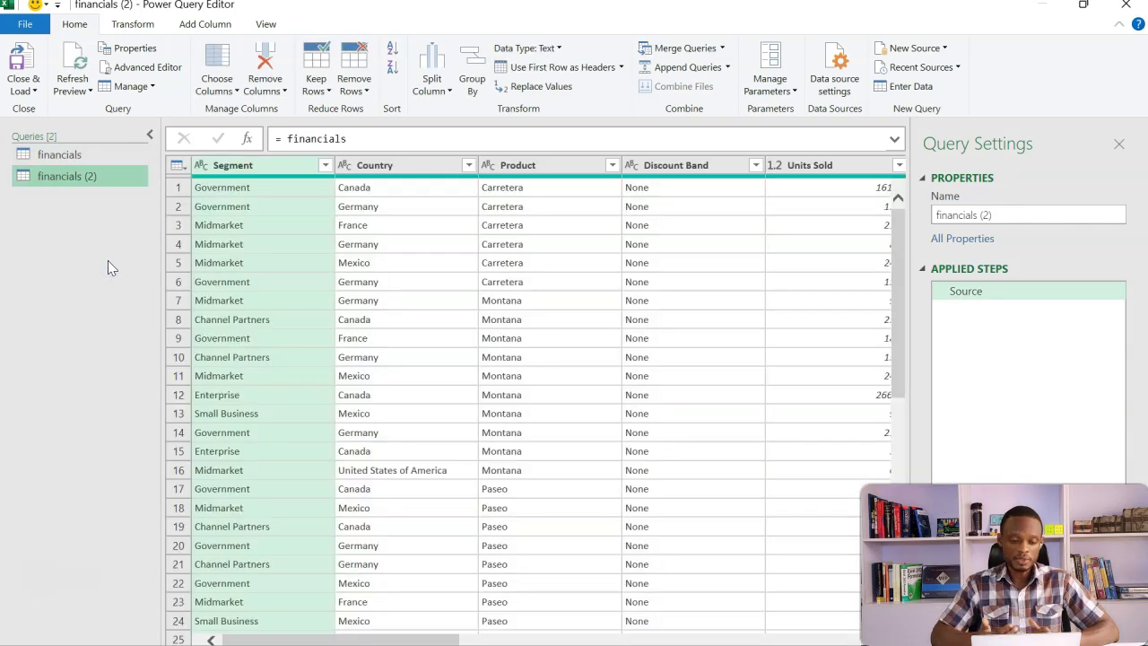
click(408, 169)
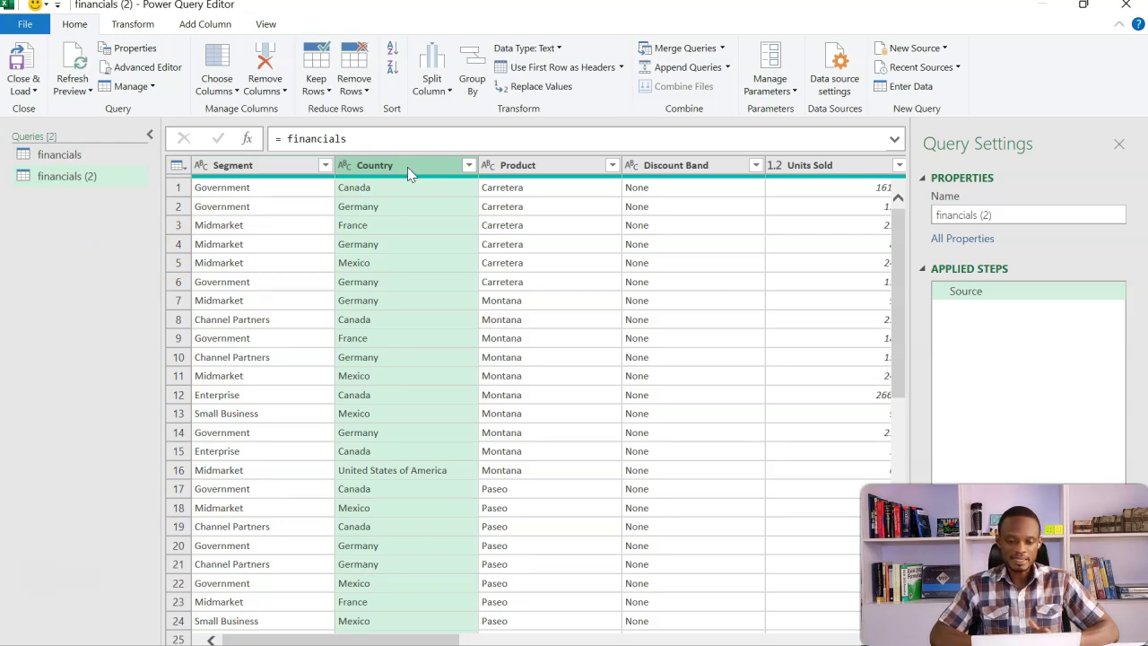
right_click(407, 166)
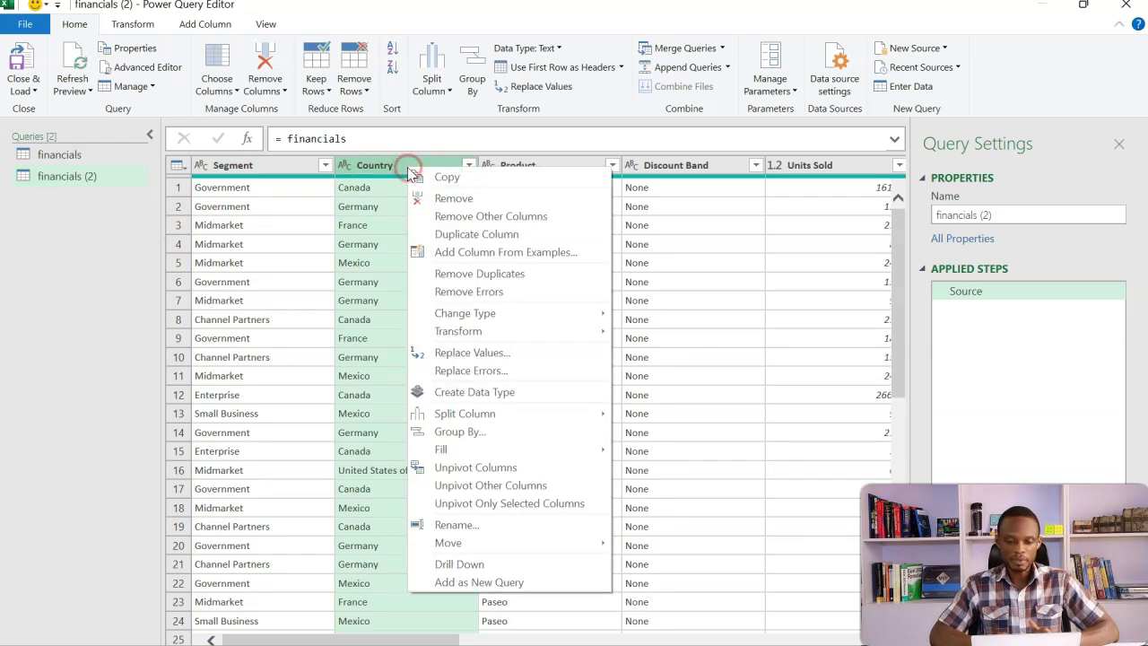
click(459, 218)
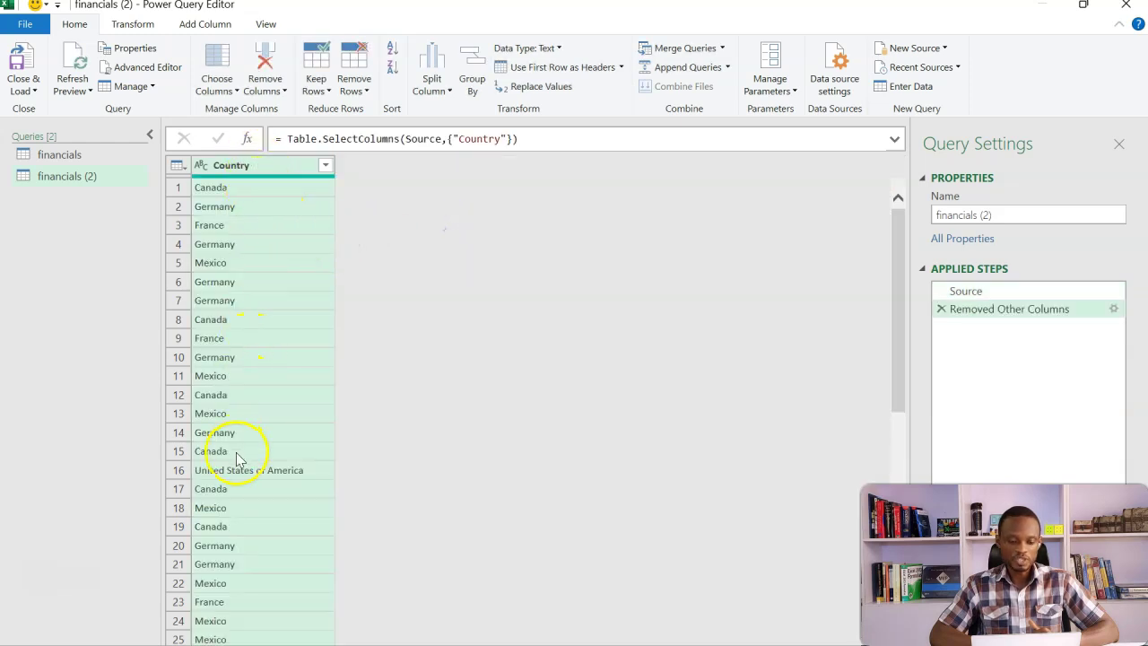
right_click(256, 167)
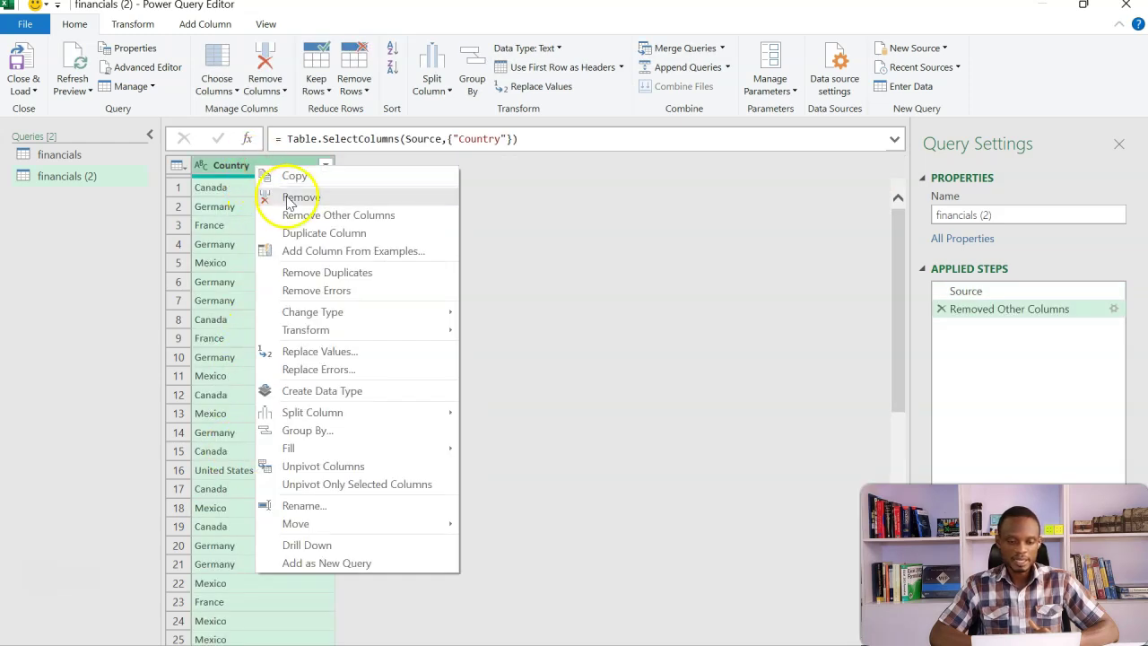
click(312, 271)
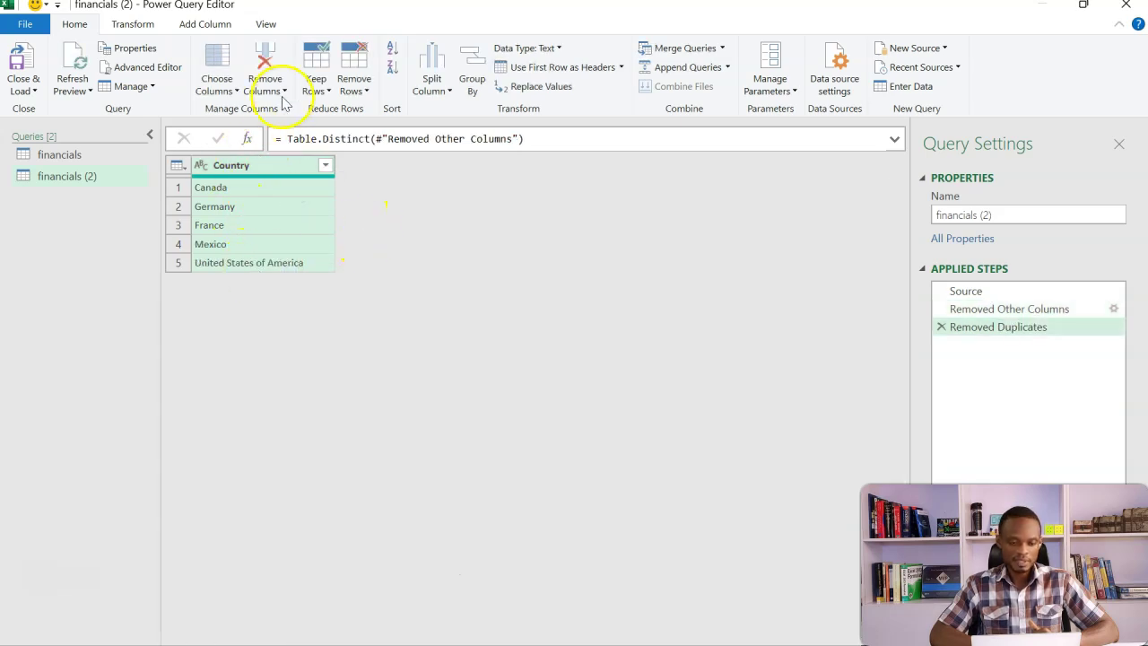
- Rename the new query to 'Countries'
click(1001, 215)
text(Countries)
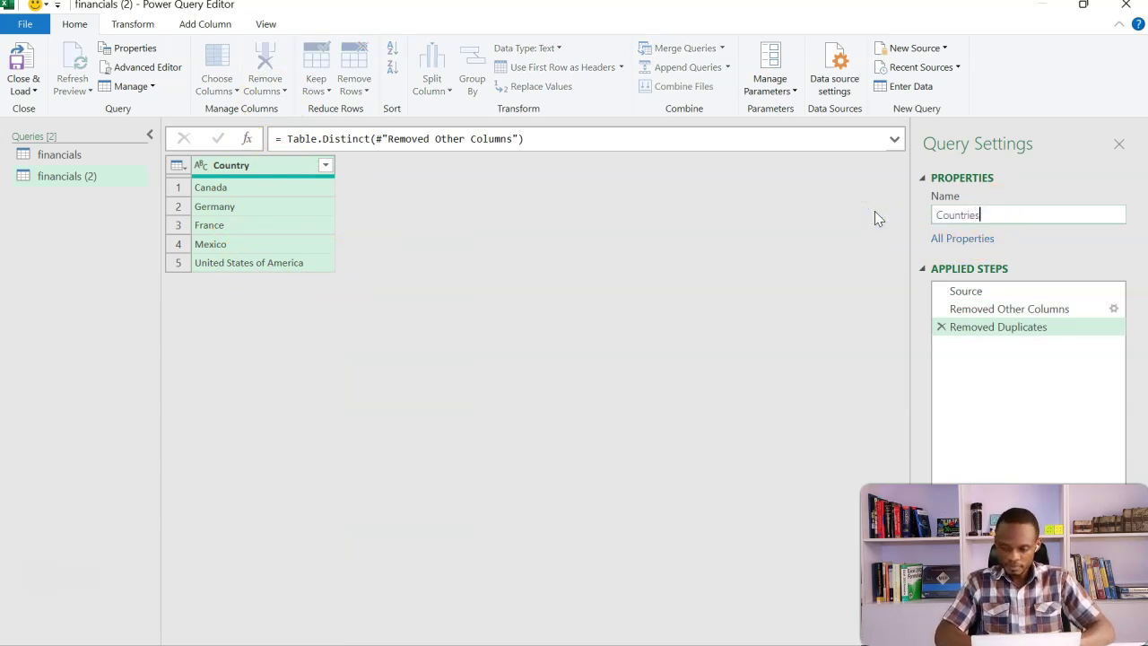
key(Return)
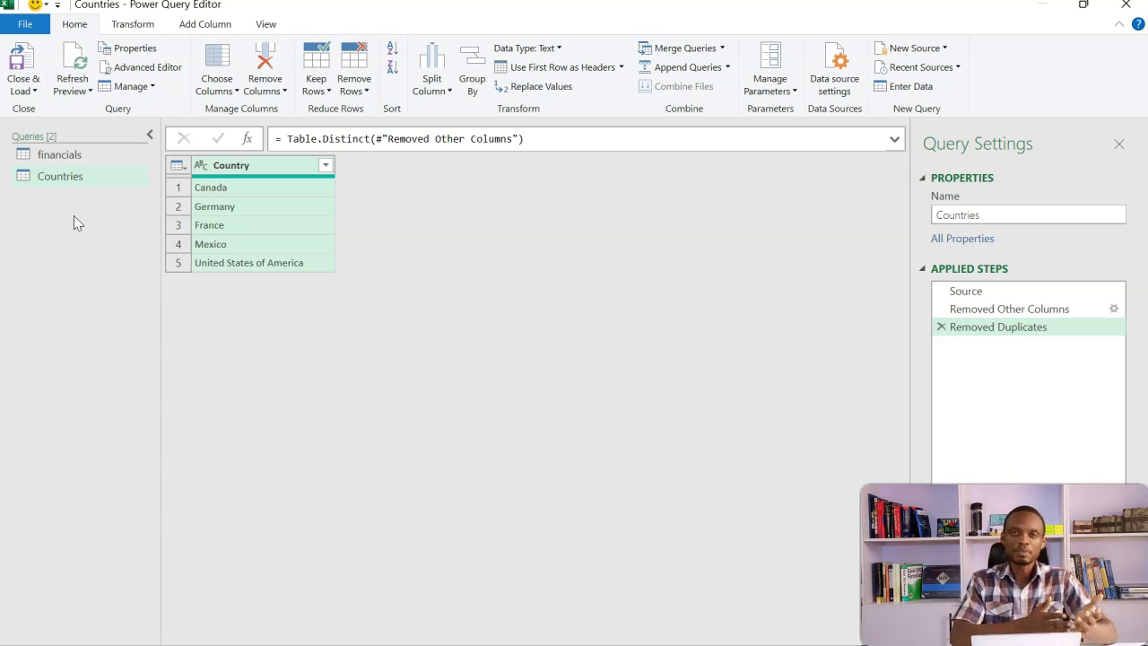
- Close & Load To with Only Create Connection and Add this data to the Data Model
click(27, 90)
click(75, 133)
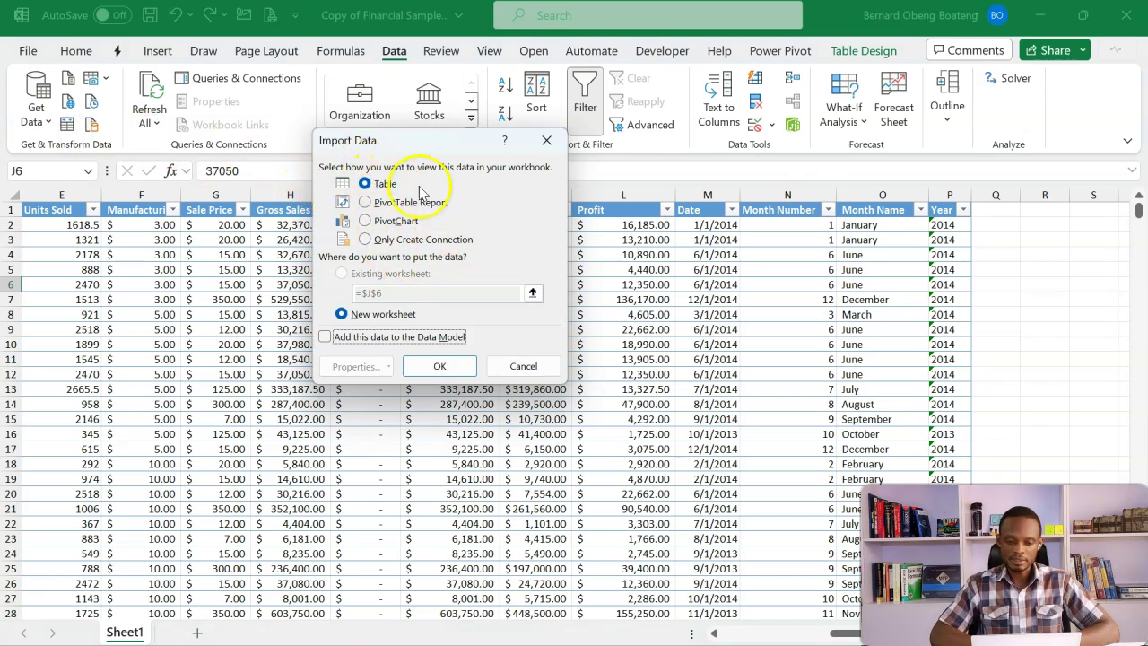
click(408, 241)
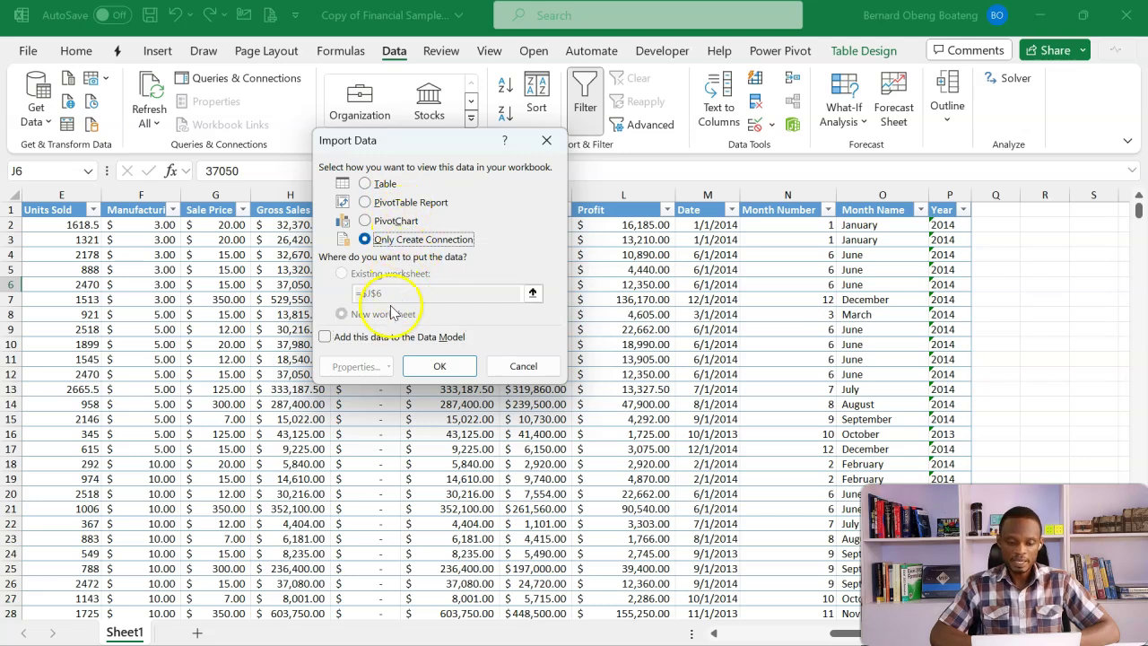
click(375, 336)
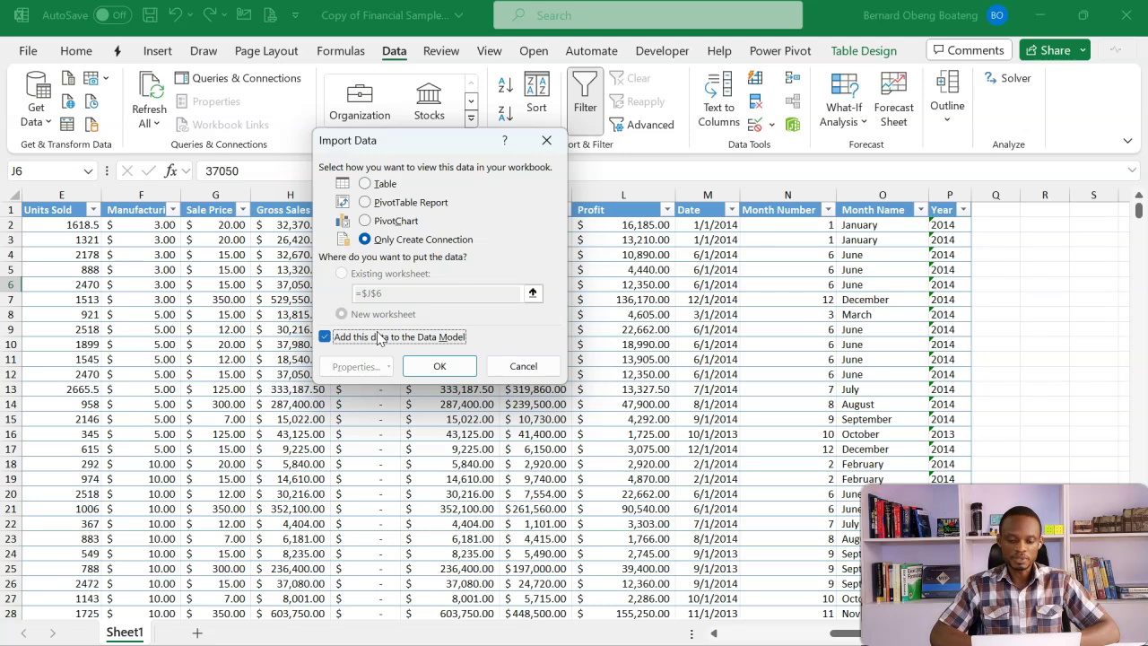
click(437, 368)
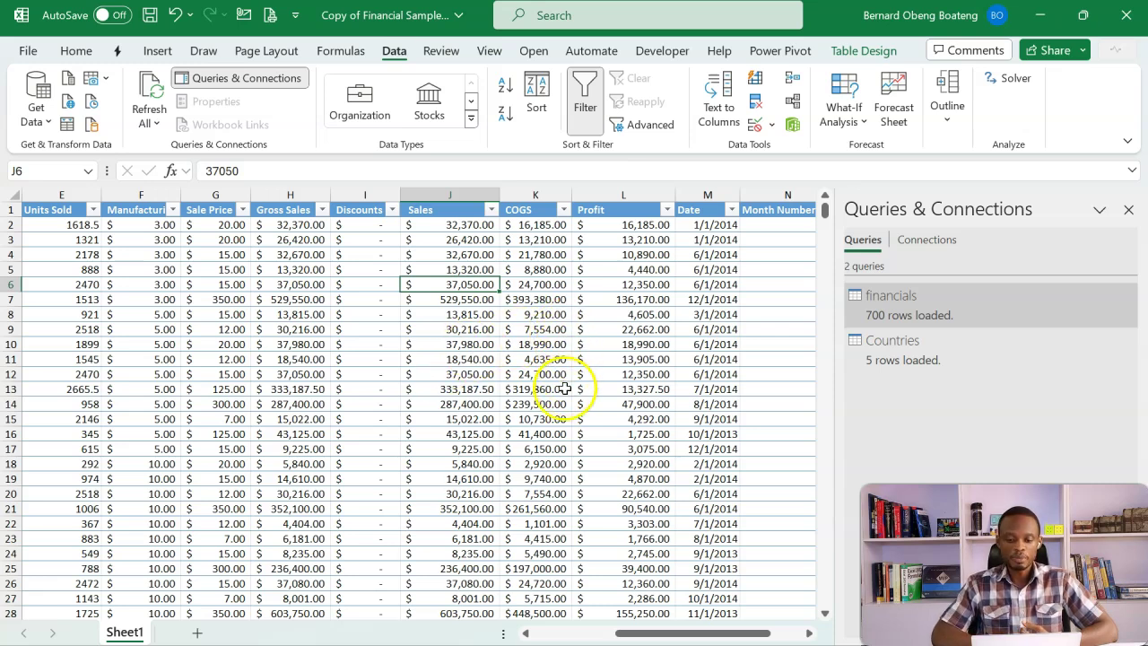
- Switch to the Power Pivot tab once financials and Countries finish loading
click(760, 52)
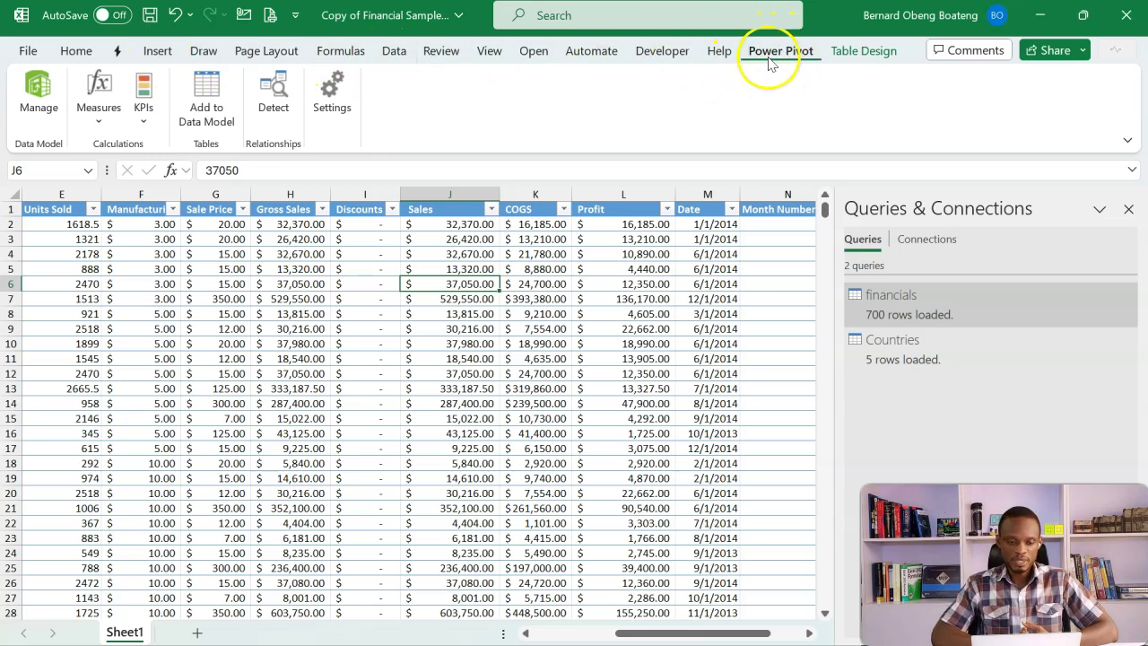
click(393, 50)
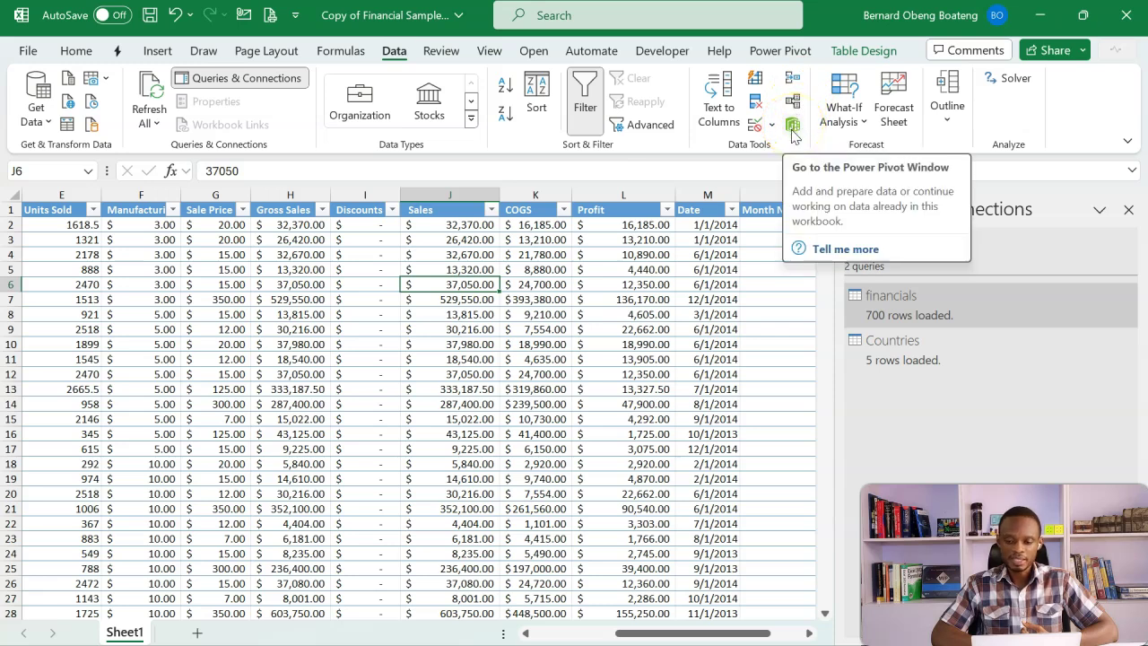
click(782, 54)
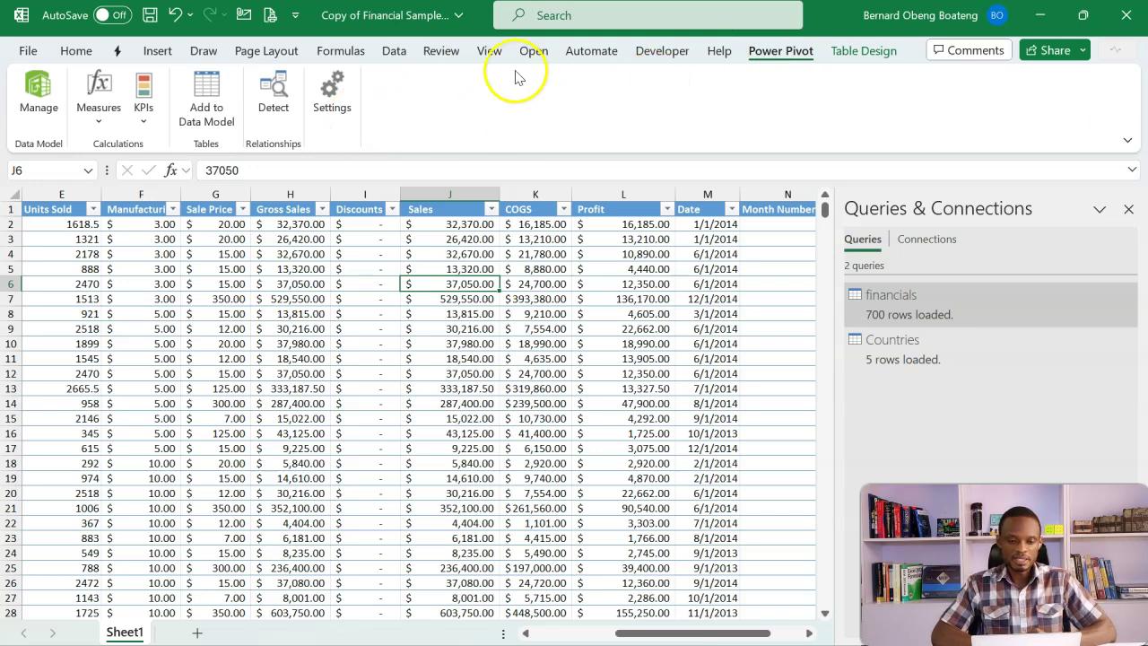
- Open the Power Pivot data model and review the Countries and financials tables
click(40, 101)
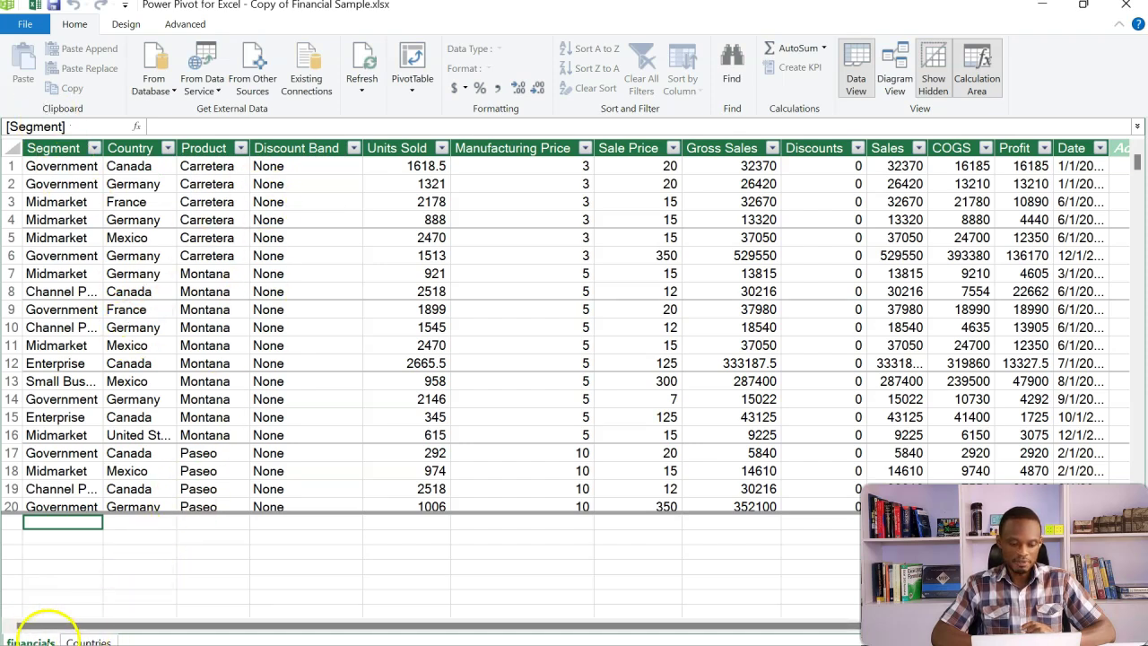
click(67, 641)
click(50, 640)
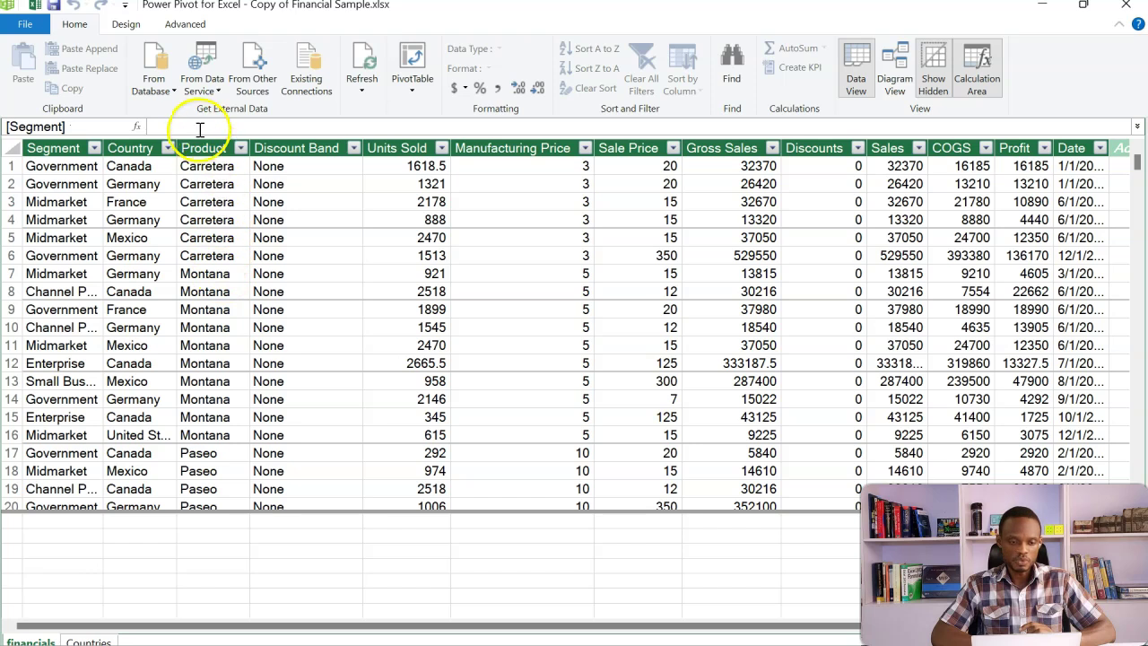
- Create a new Calendar date table via Design > Date Table > New
click(125, 24)
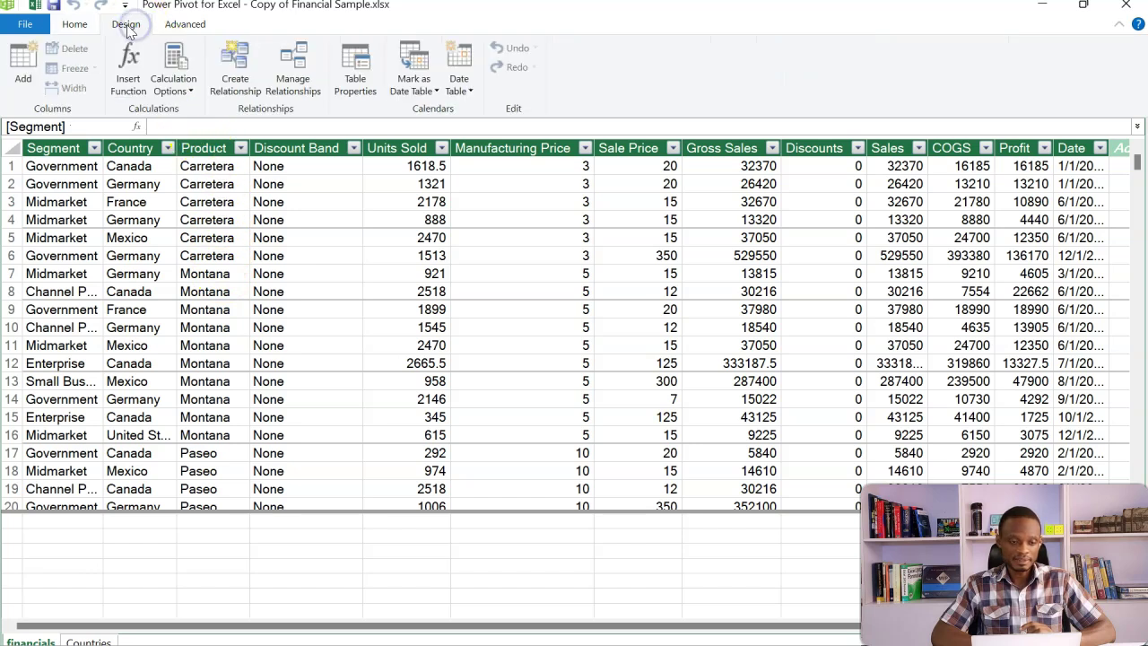
click(463, 85)
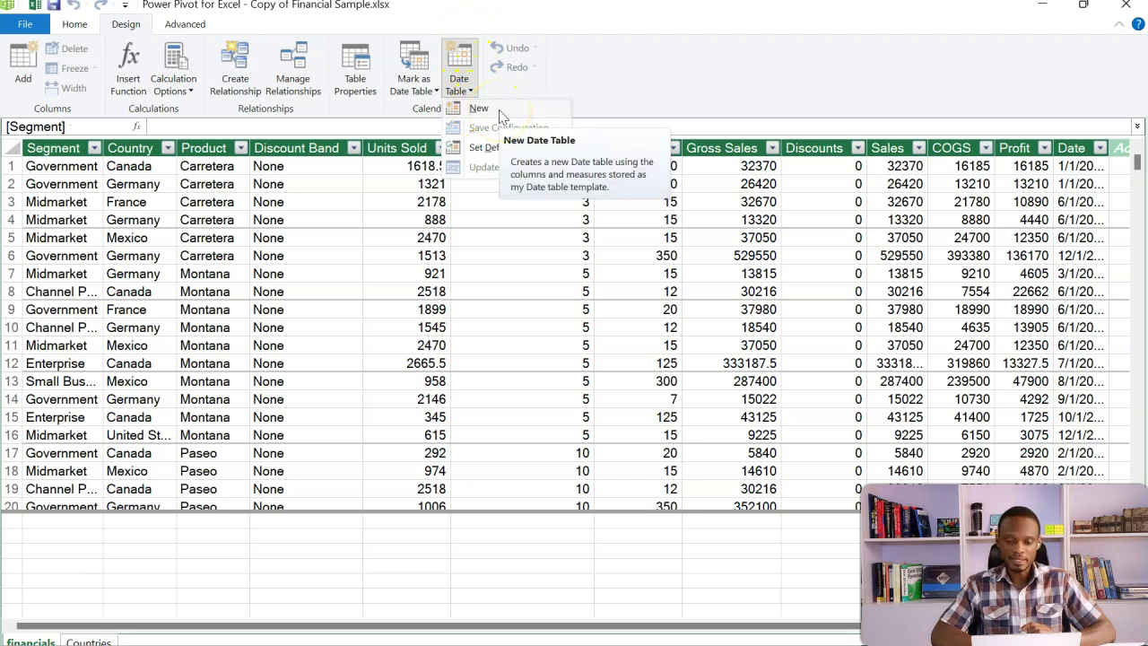
click(498, 109)
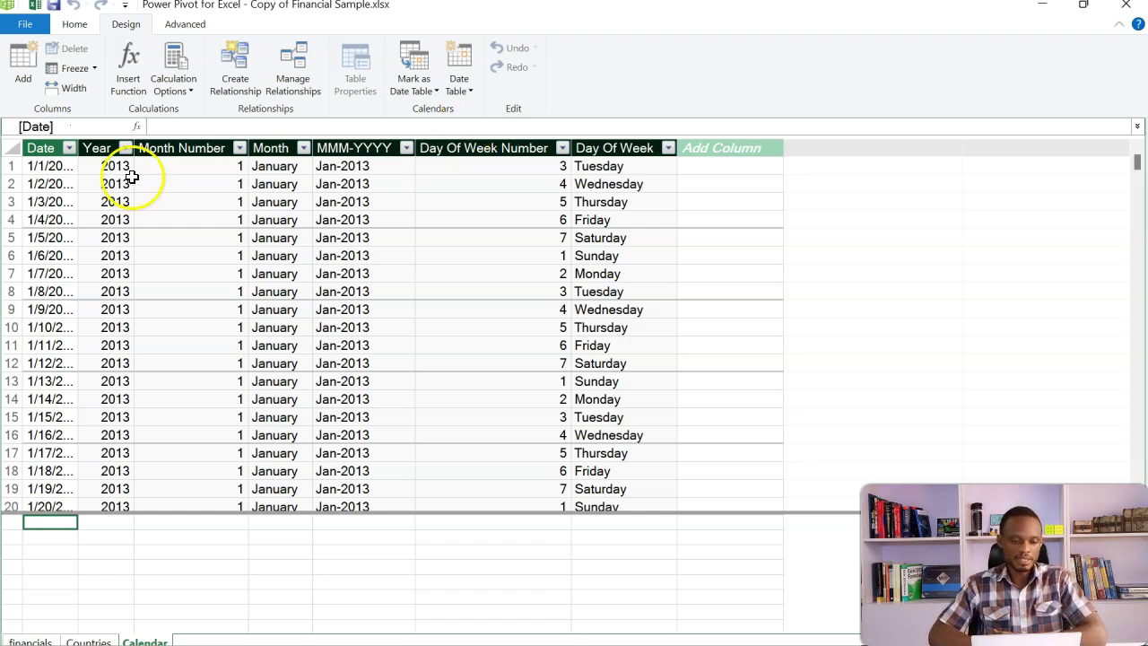
- Widen the Calendar Date column and verify its 1/1/2013–12/31/2014 range
drag(76, 149, 137, 151)
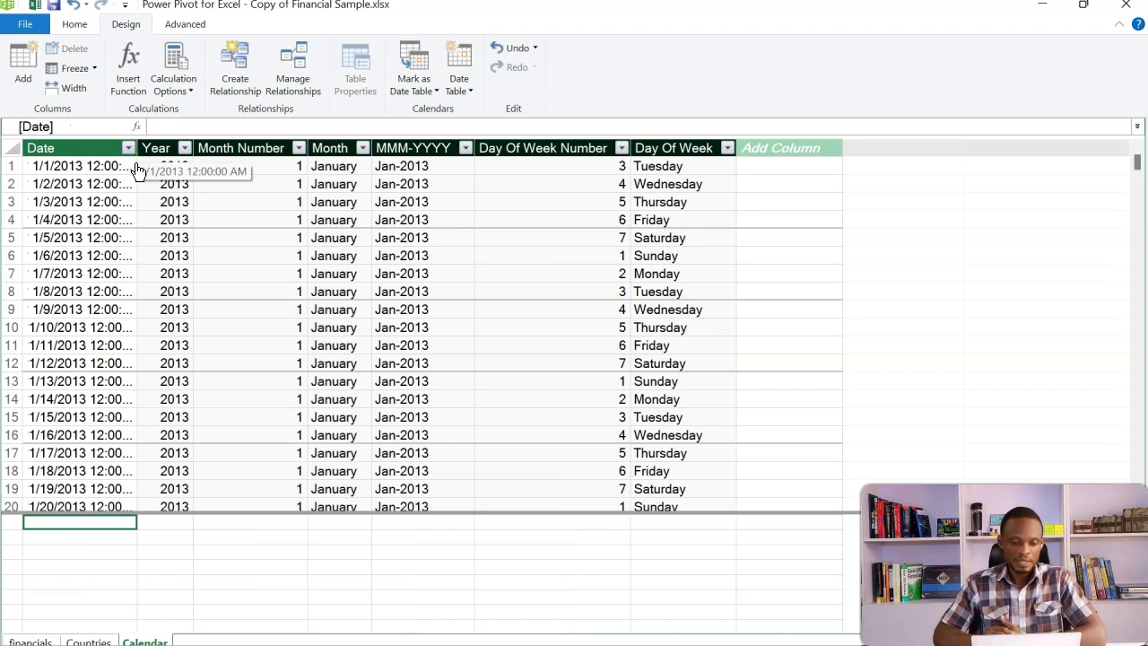
click(459, 86)
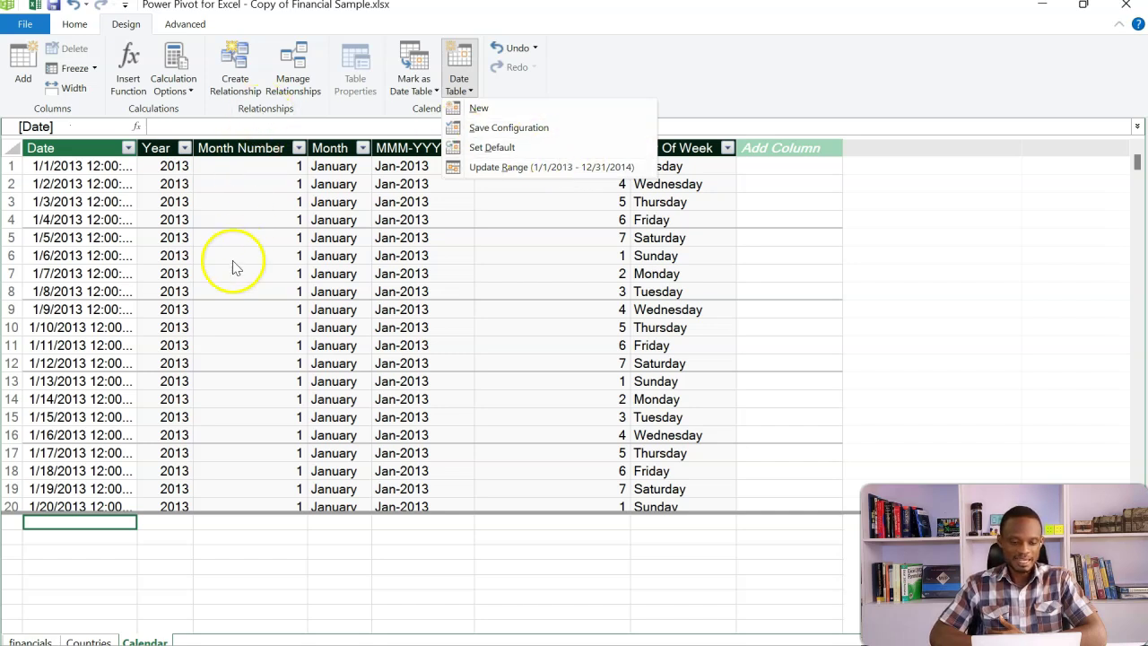
- Switch to Diagram View and move the financials table below the others, enlarged
click(75, 24)
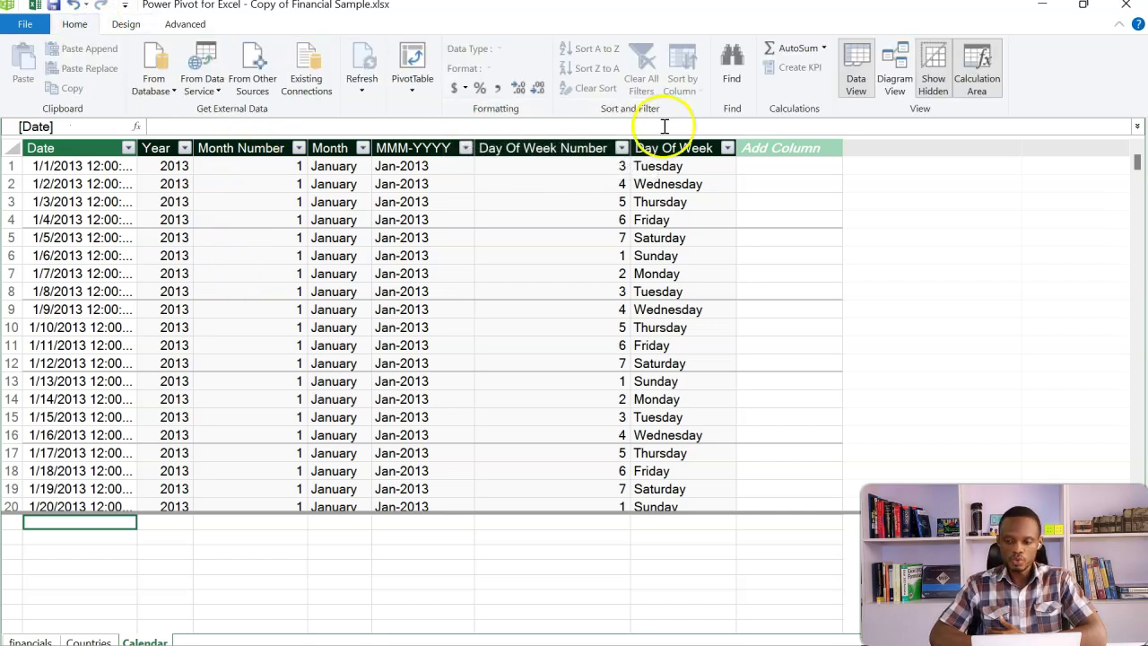
click(892, 85)
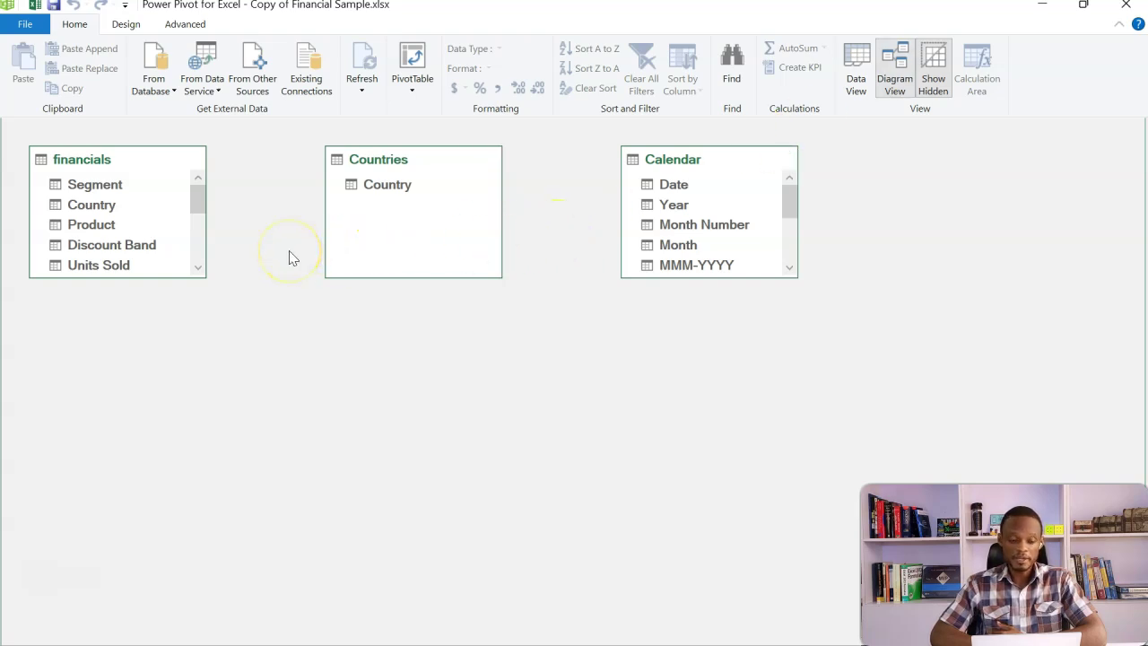
drag(111, 159, 572, 330)
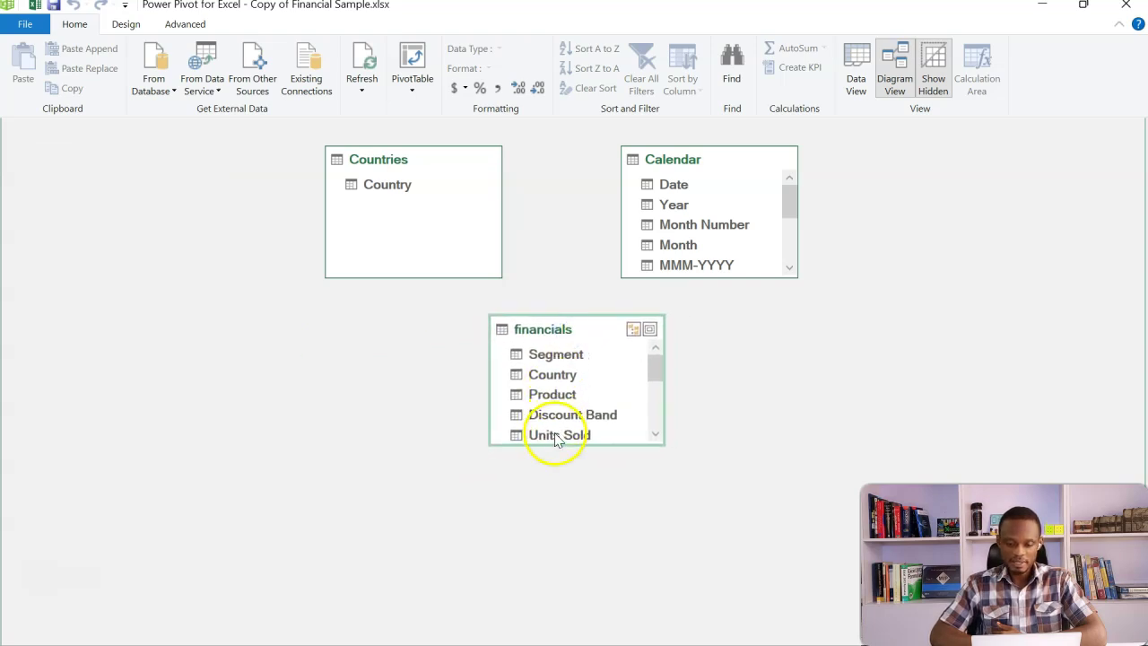
drag(550, 444, 559, 550)
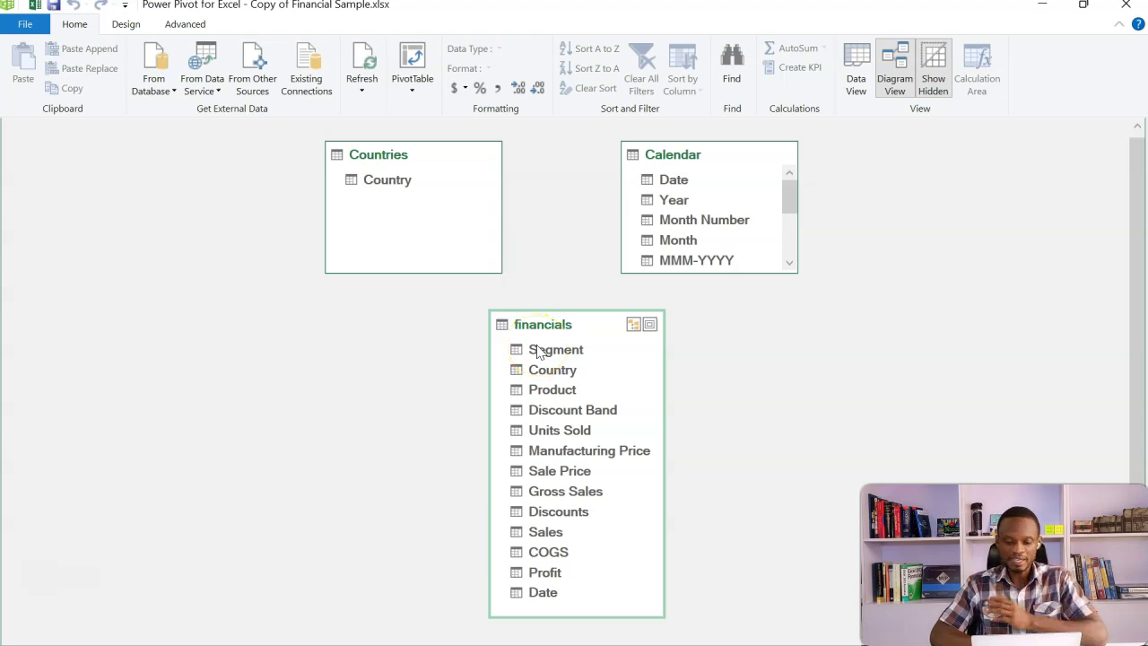
- Link financials Country to Countries Country and Calendar Date to financials Date
click(400, 184)
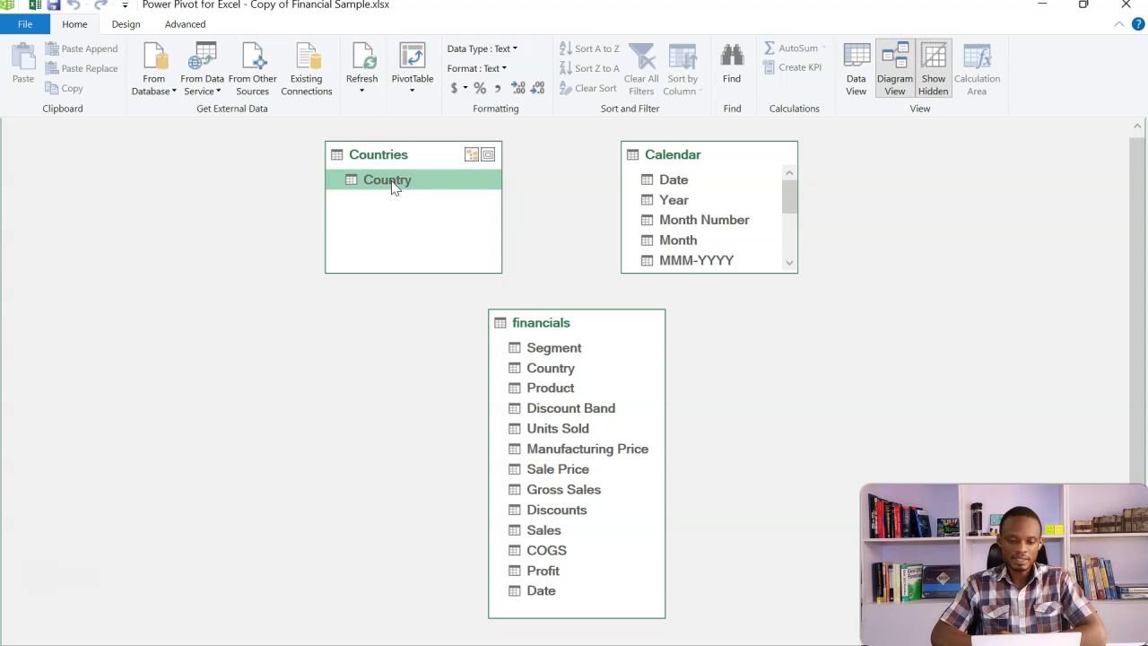
click(538, 372)
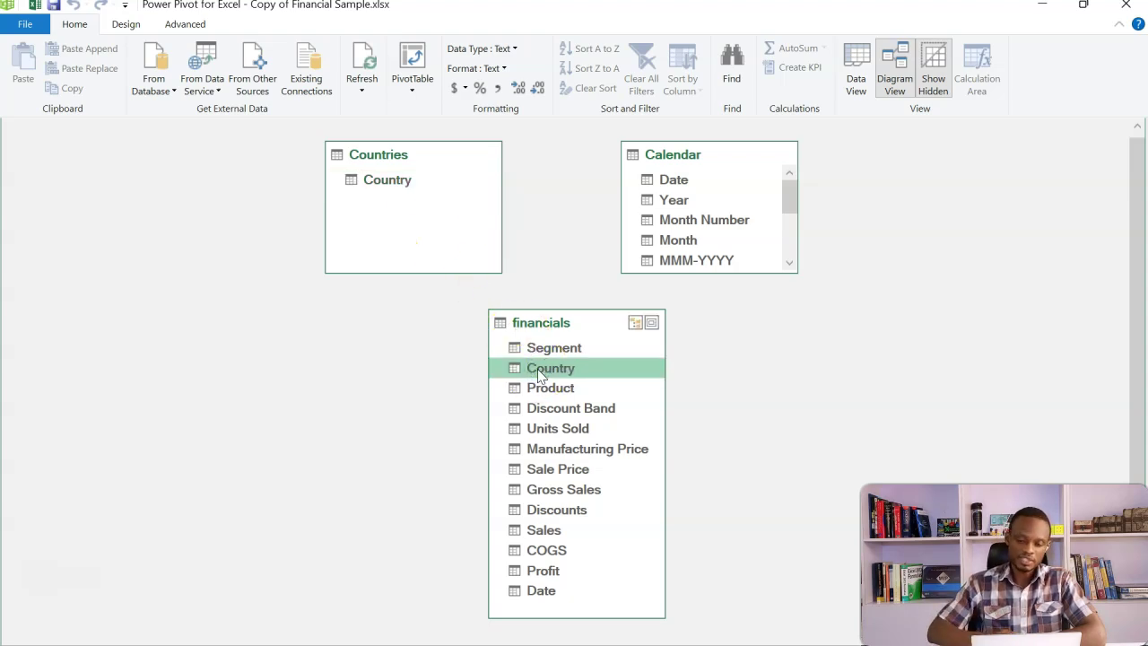
drag(537, 368, 411, 186)
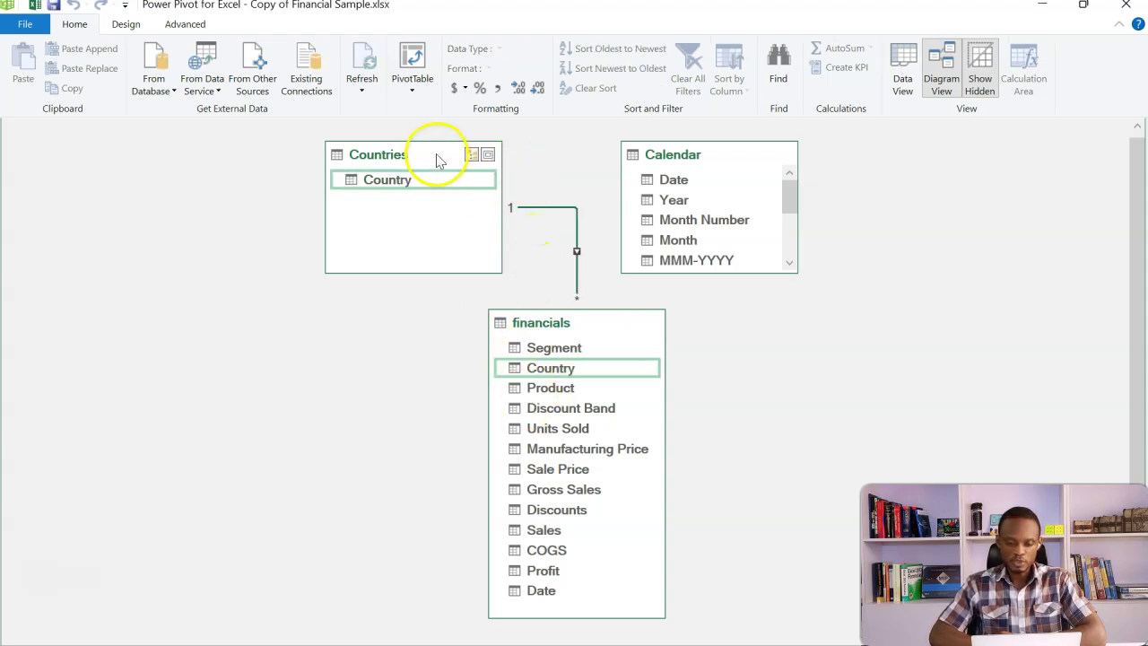
click(682, 180)
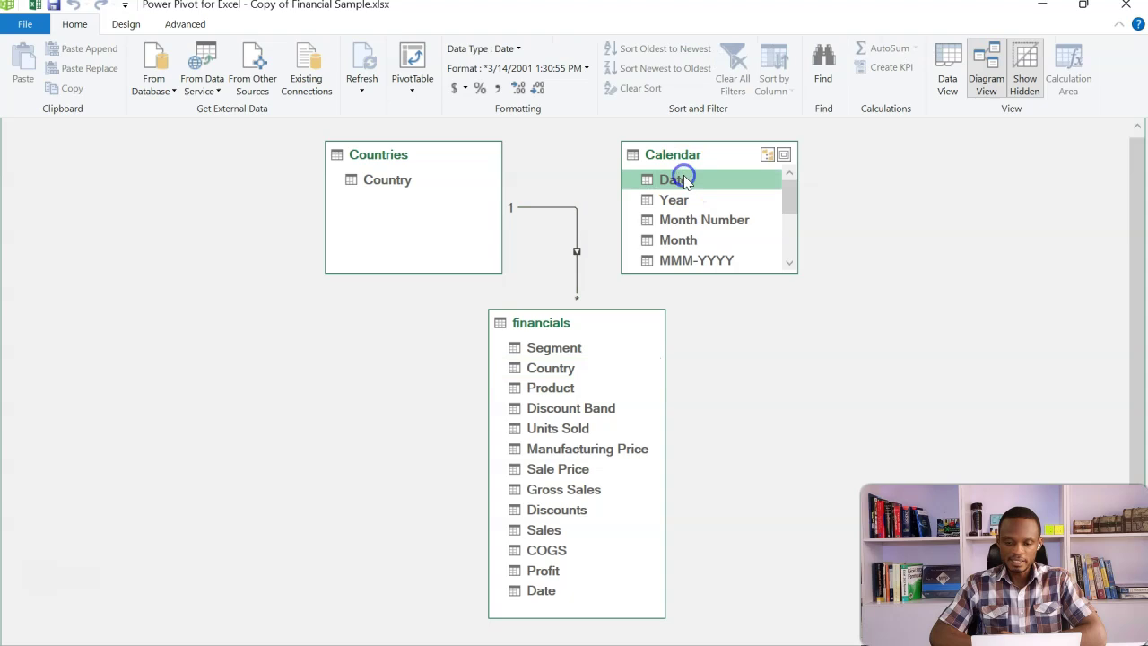
drag(684, 180, 548, 588)
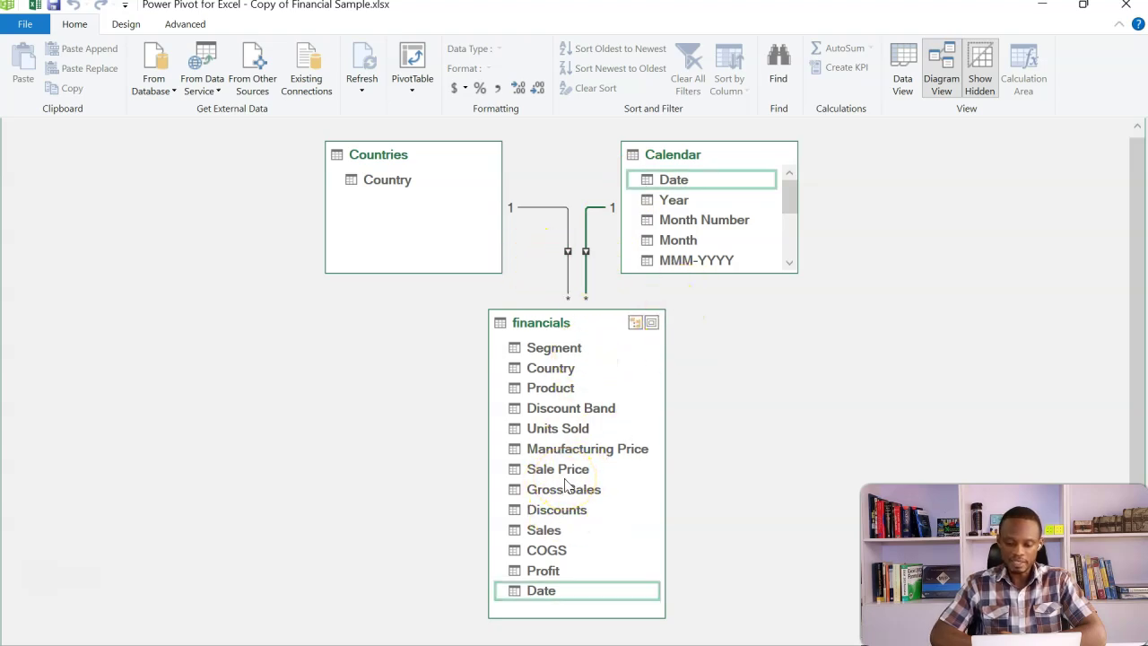
- Insert a PivotTable from the Power Pivot data model on a new worksheet
click(524, 239)
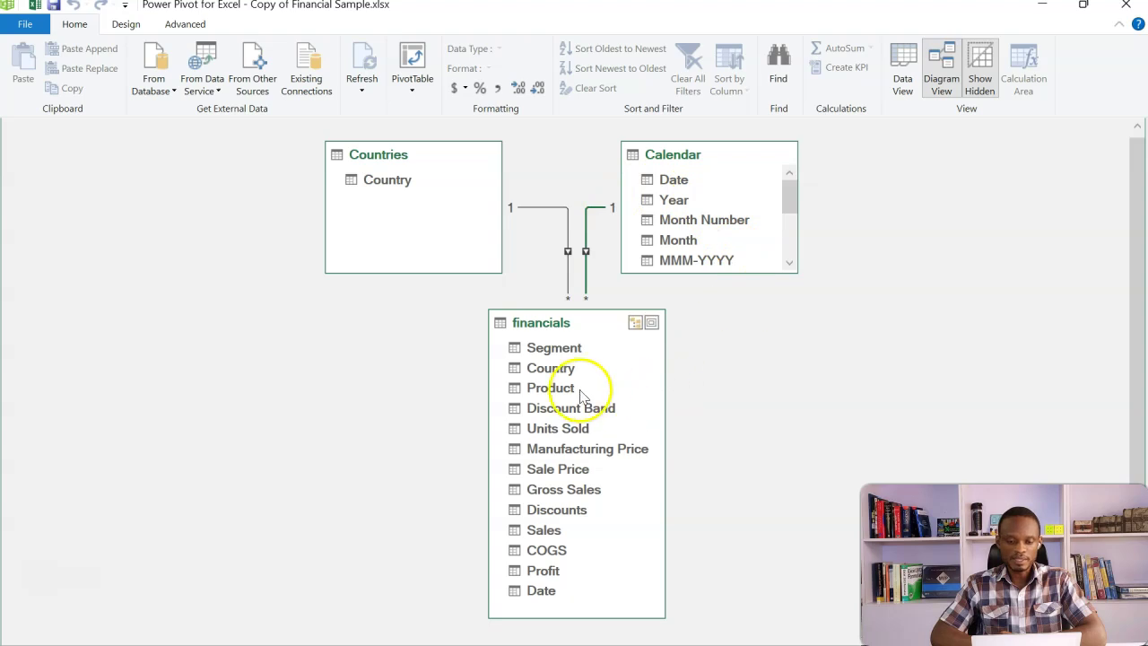
click(412, 94)
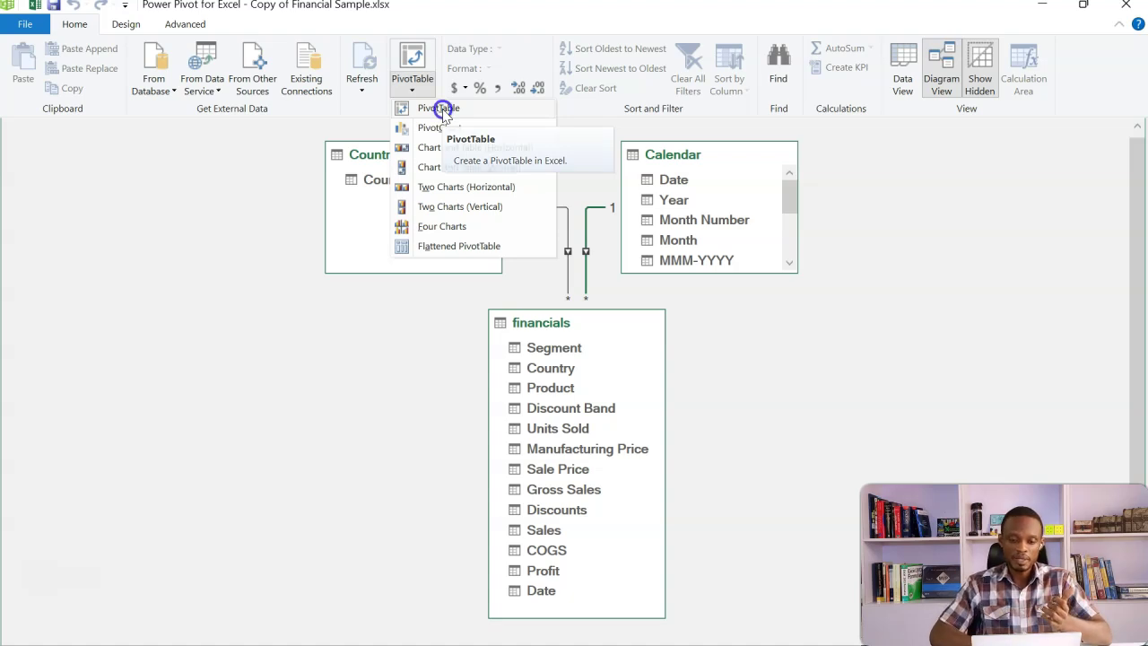
click(440, 108)
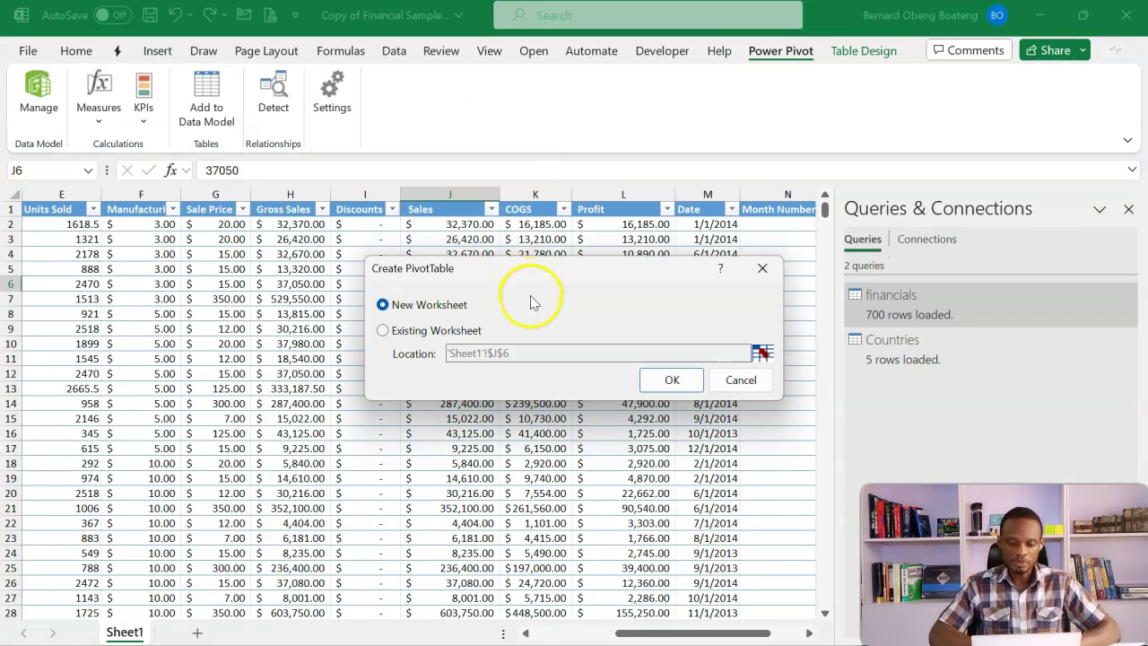
click(663, 380)
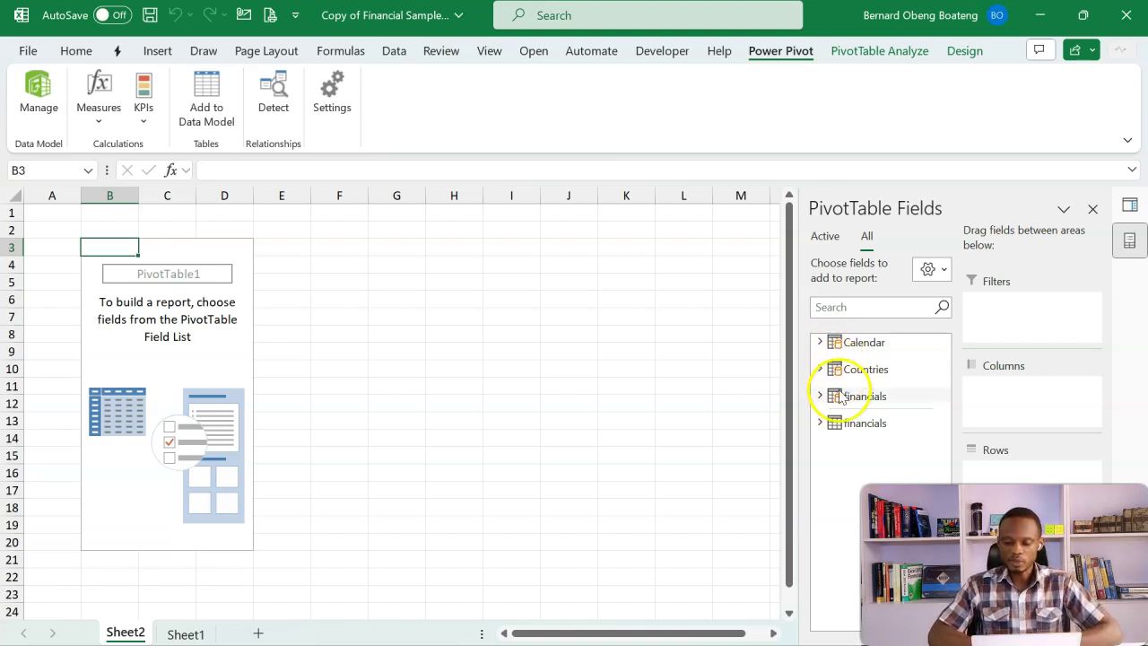
click(819, 423)
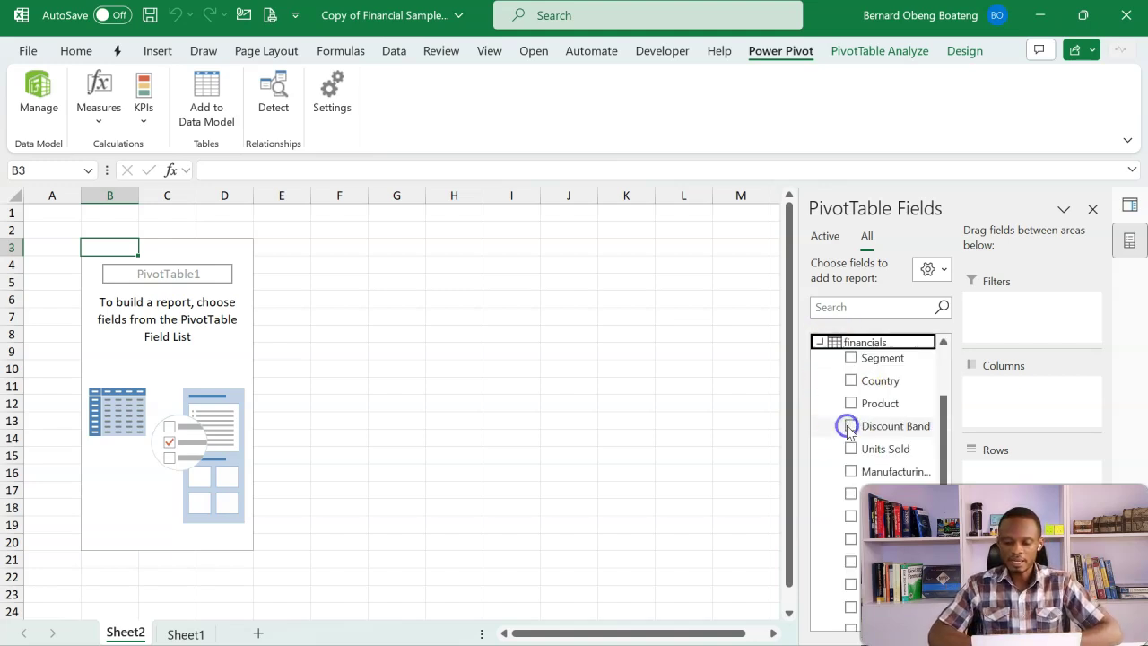
click(819, 341)
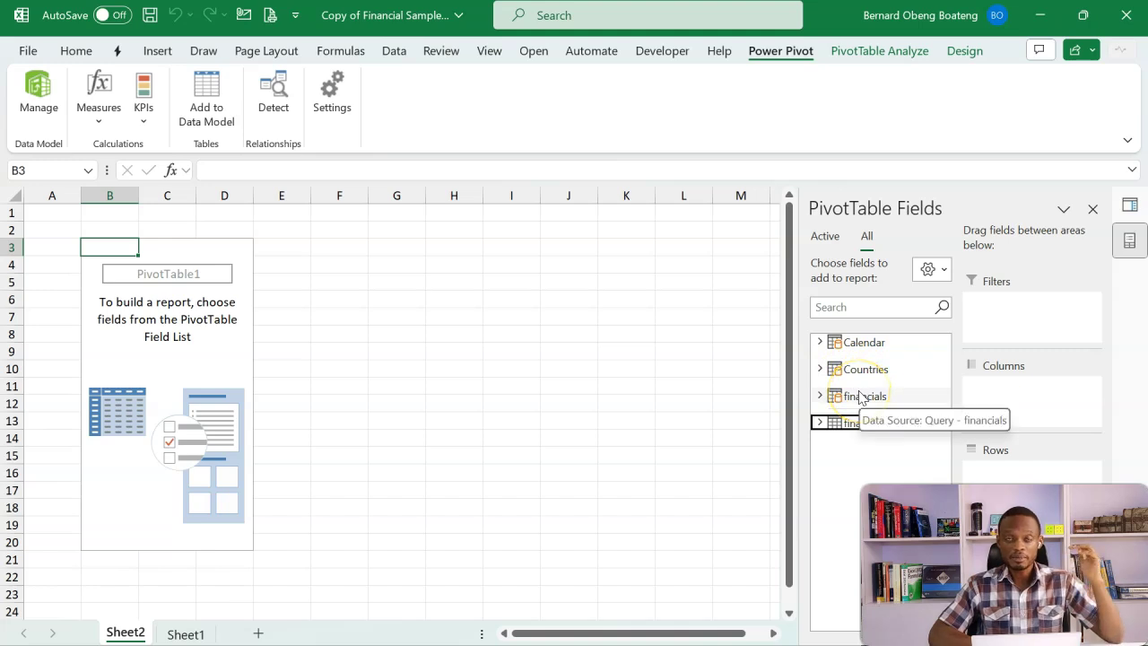
- Put Calendar's Date Hierarchy in Rows and financials Sales in Values (Grand Total 118726350.3)
click(818, 341)
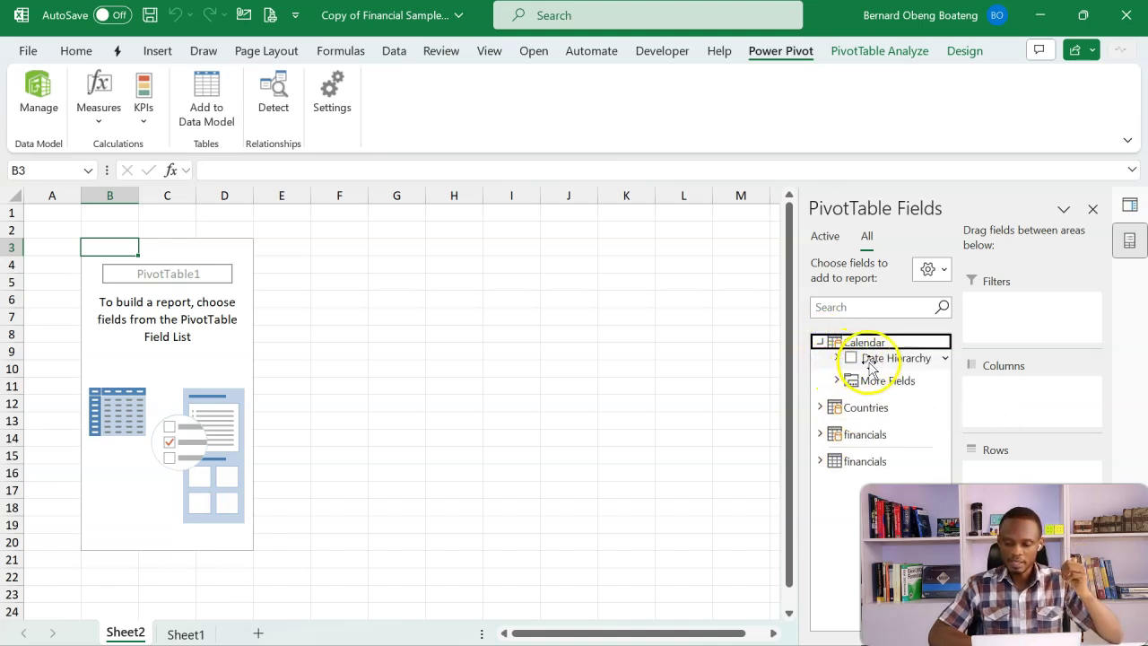
drag(852, 358, 1003, 476)
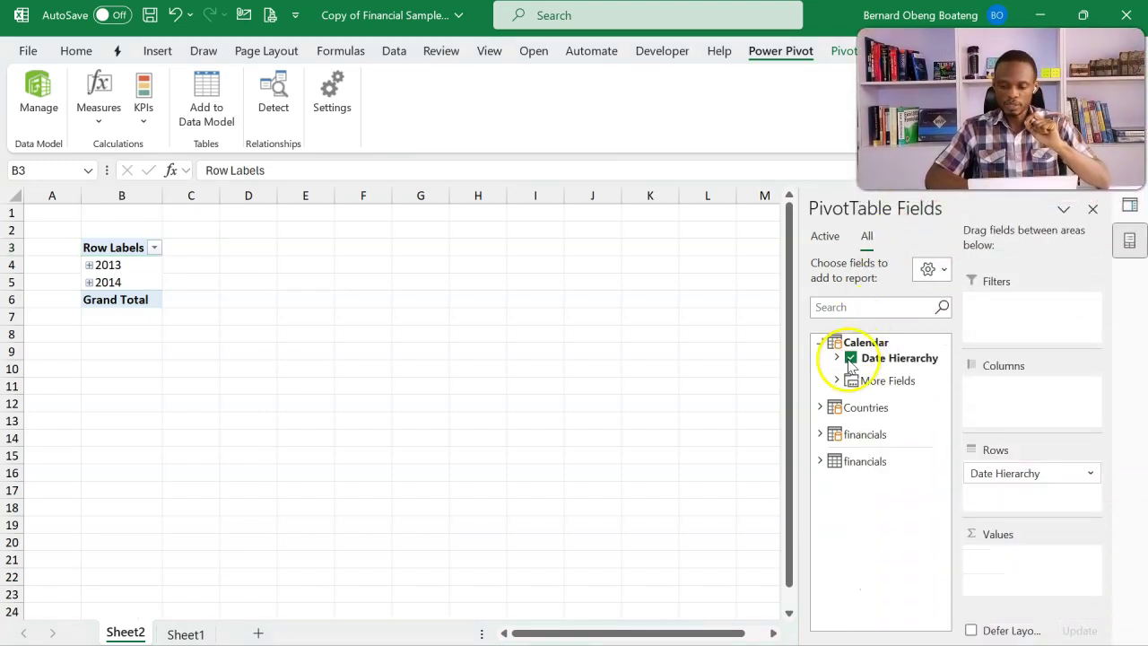
click(819, 434)
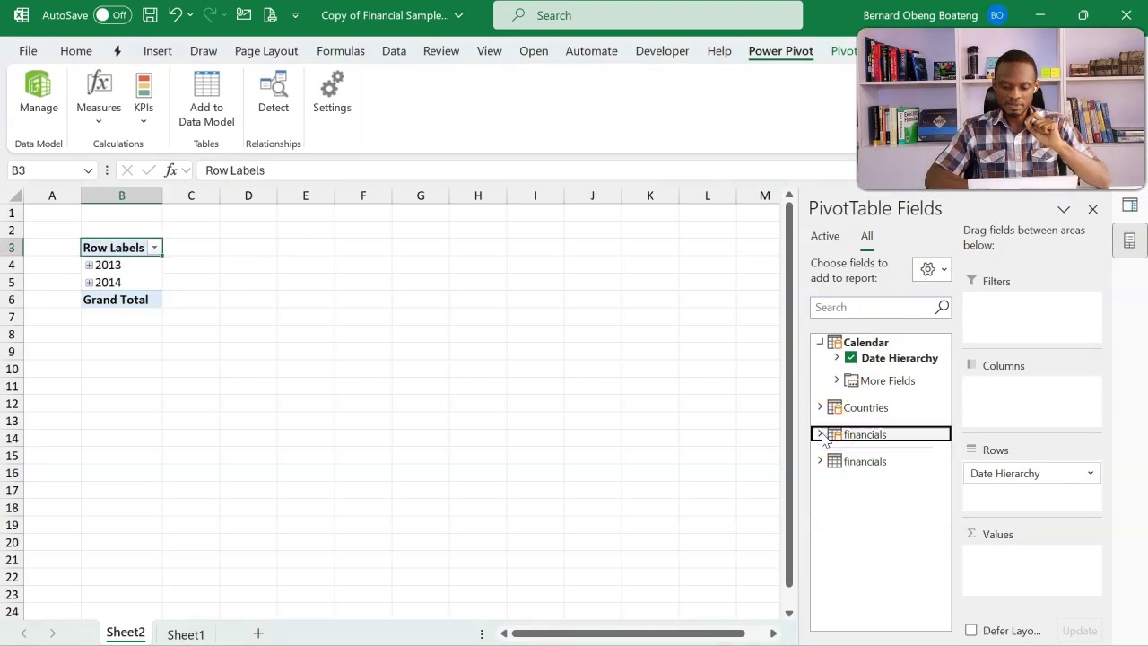
click(821, 434)
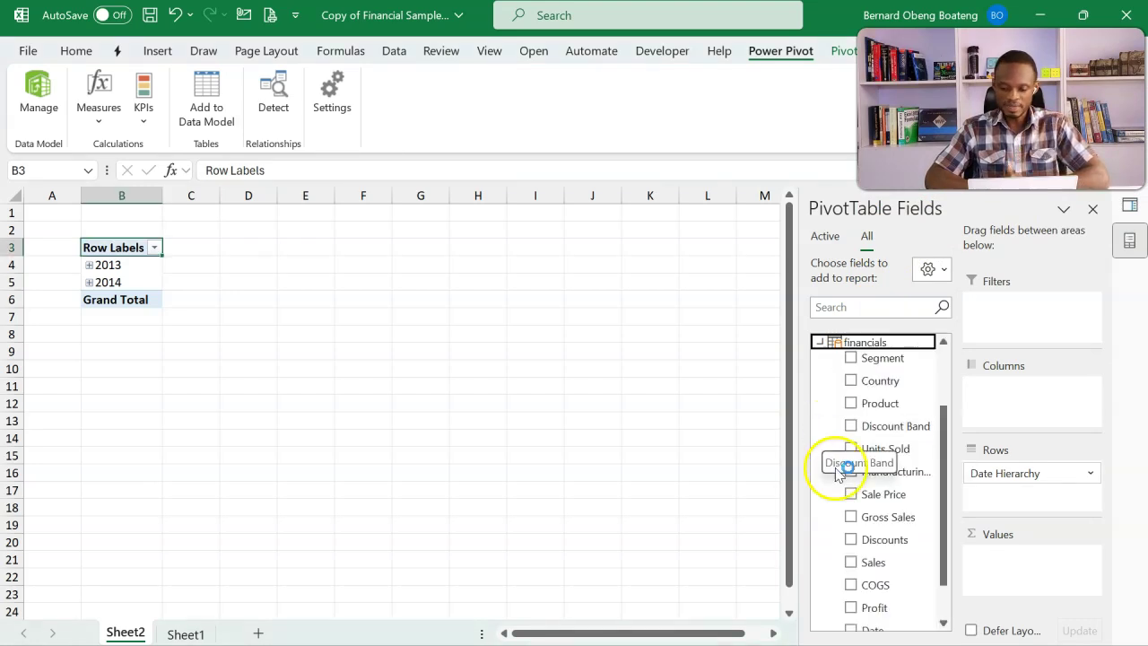
click(868, 563)
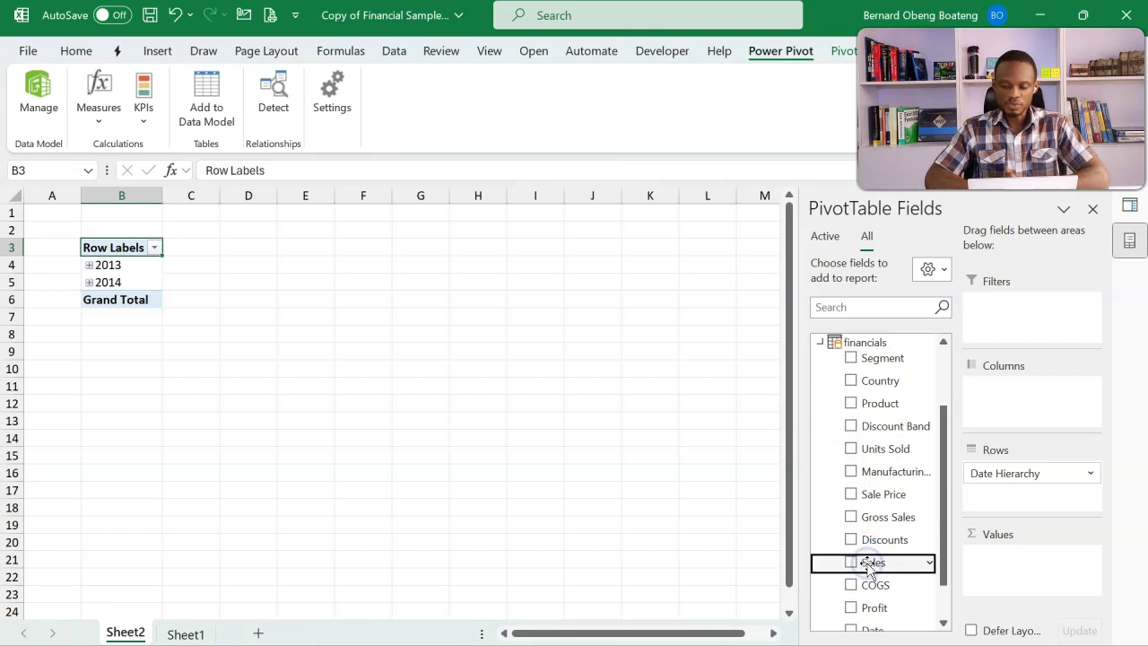
drag(868, 563, 1011, 563)
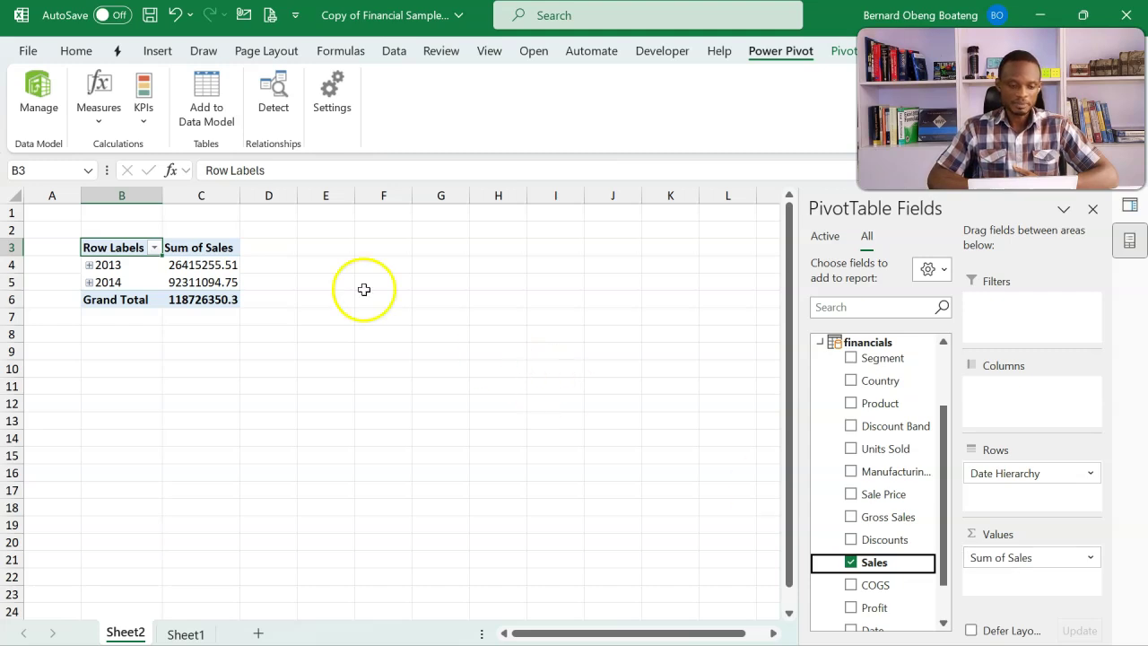
- Expand the 2013 and 2014 rows of the PivotTable into their months
click(88, 265)
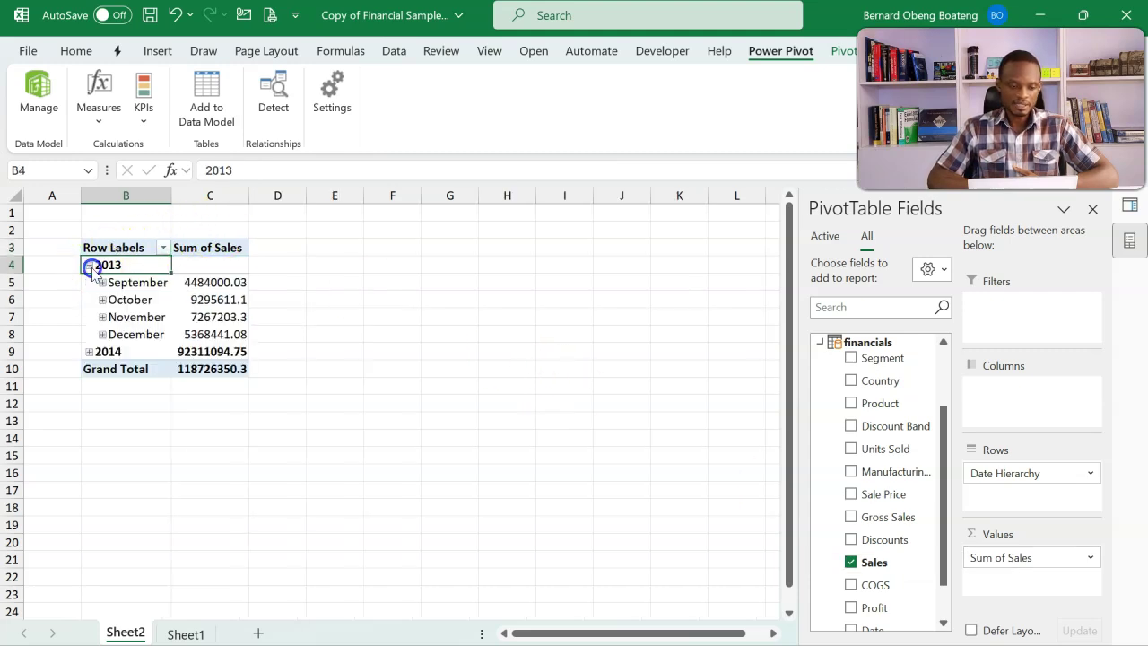
click(89, 351)
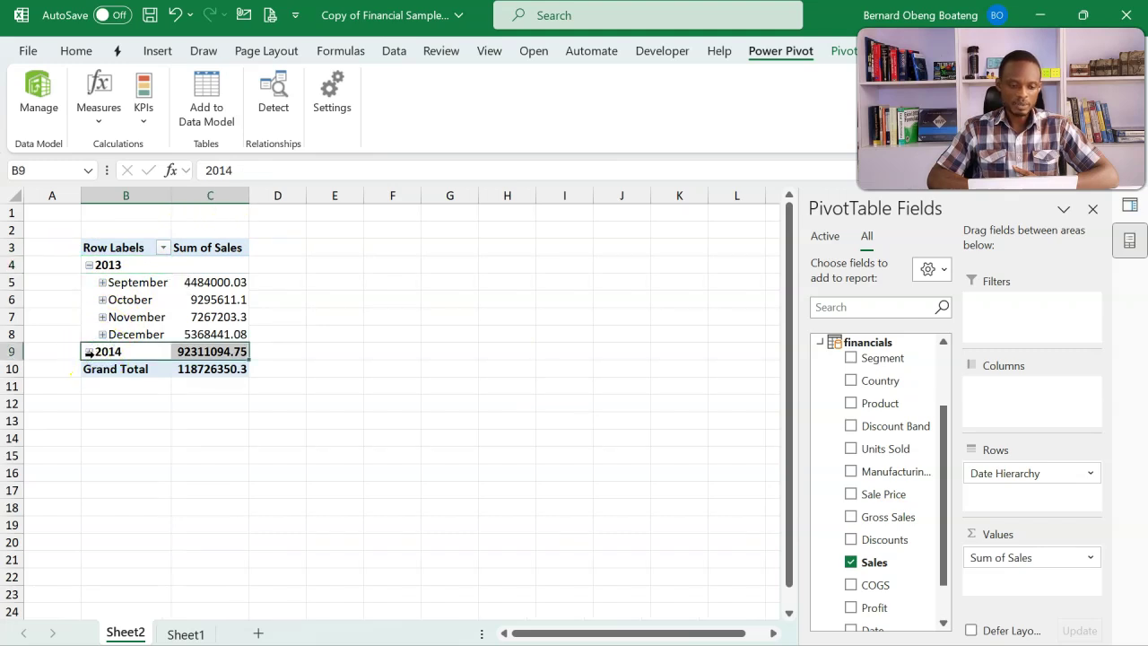
click(88, 351)
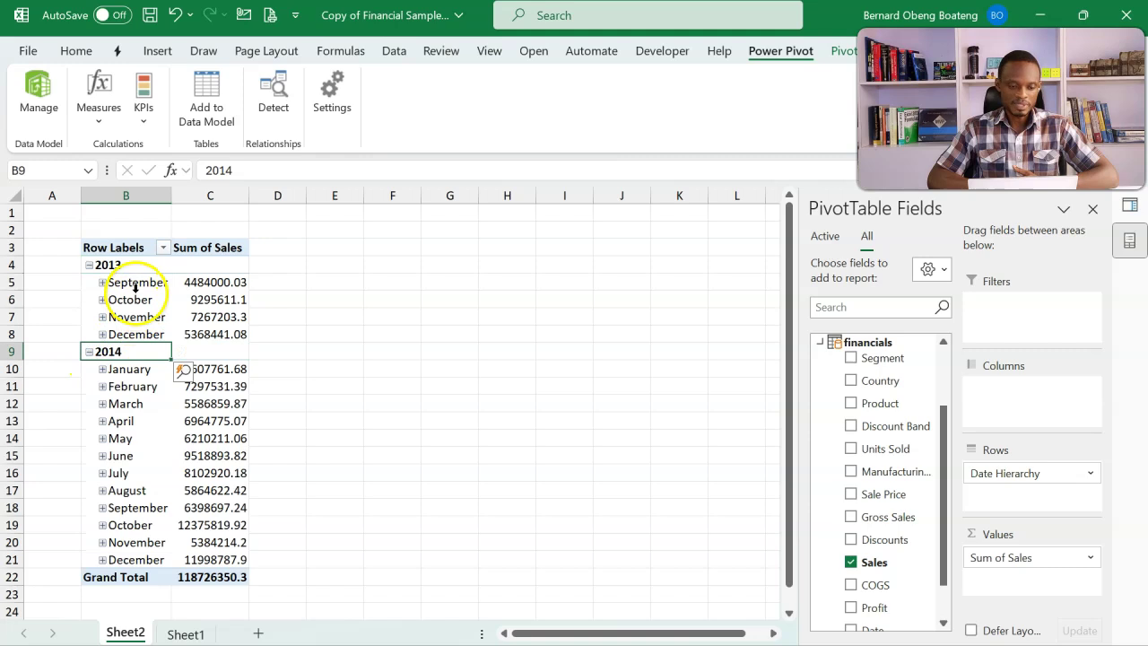
- Format Sum of Sales as Number with a 1000 separator and 0 decimal places
click(226, 373)
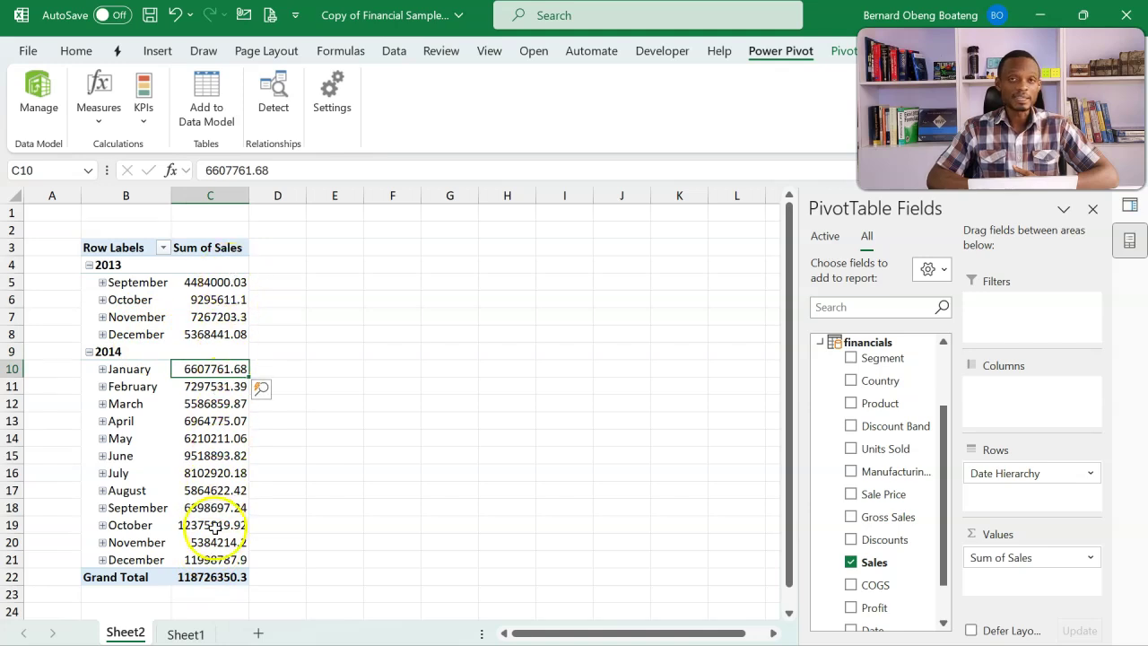
right_click(219, 368)
click(290, 347)
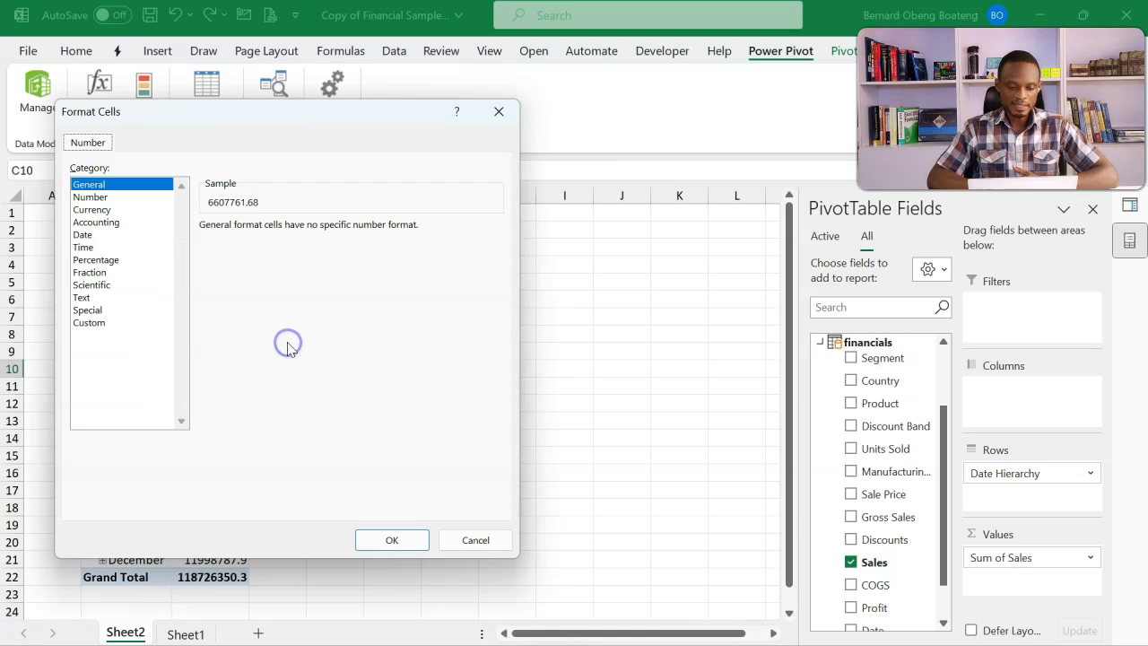
click(90, 197)
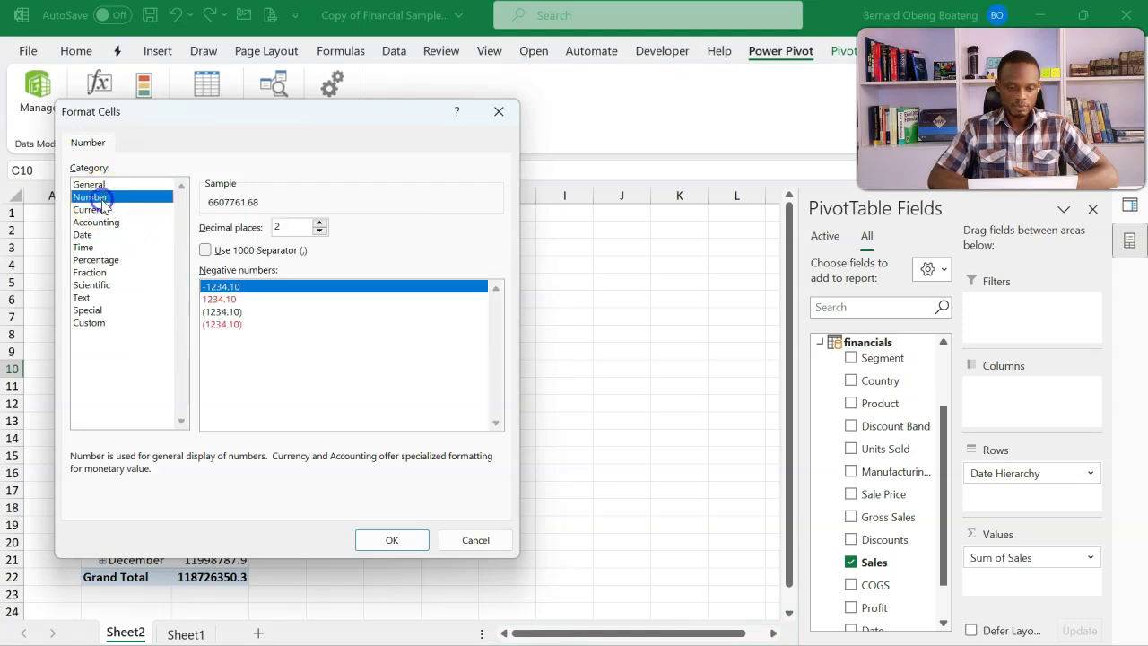
click(205, 250)
click(320, 231)
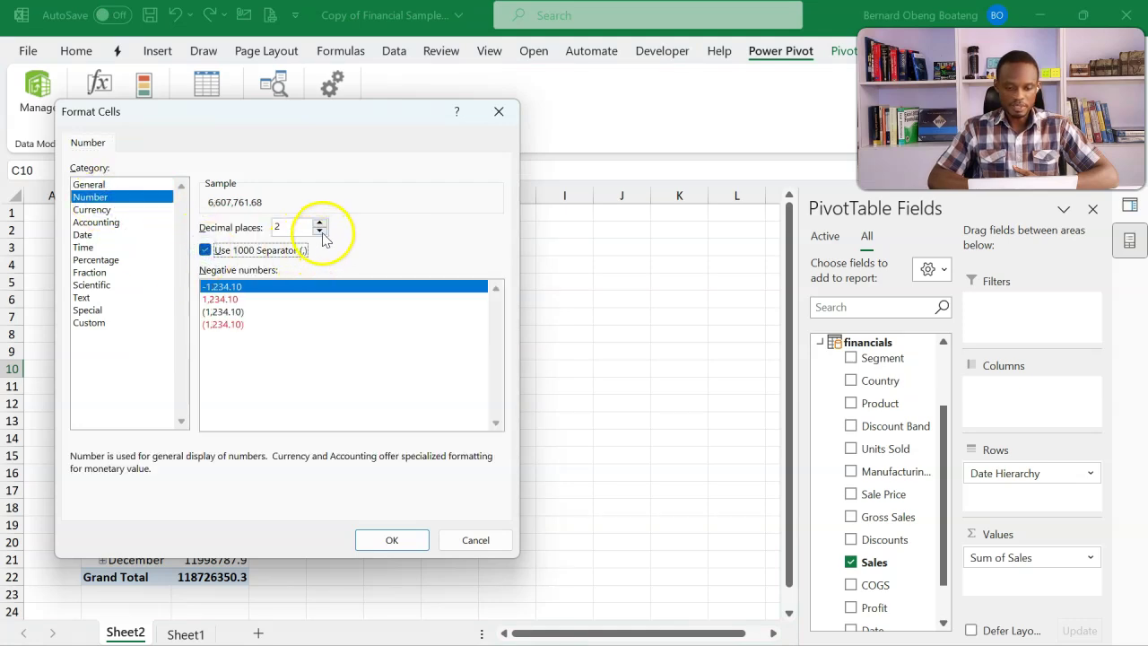
click(319, 231)
click(380, 538)
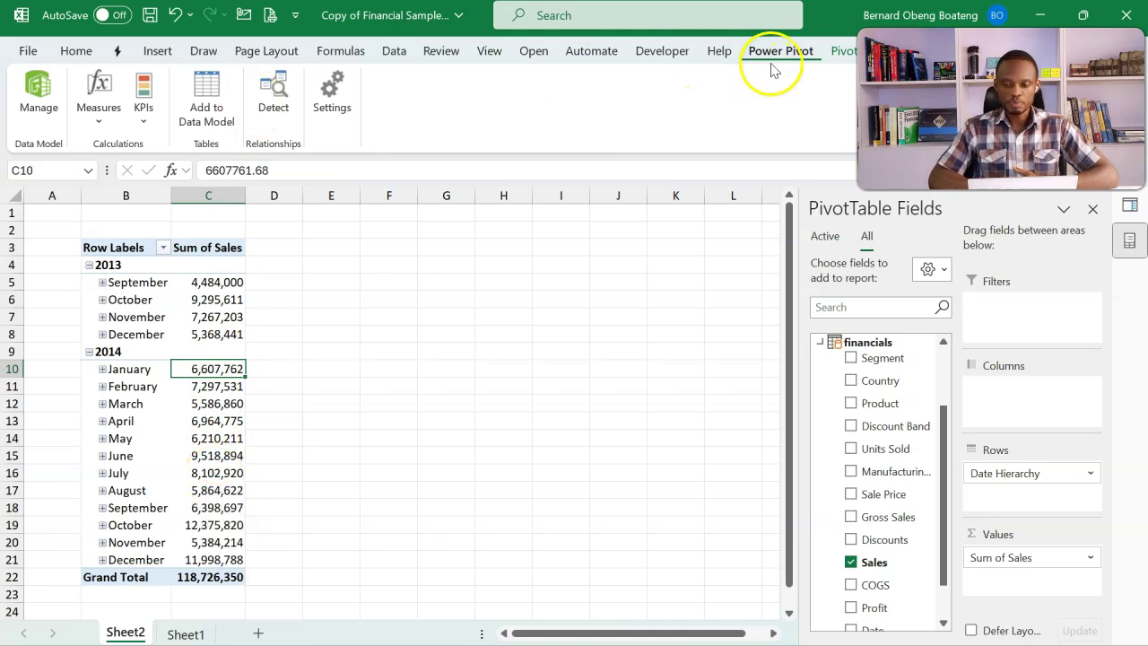
- Create a new measure on the financials table named 'YTD Sales' and begin its formula
click(98, 106)
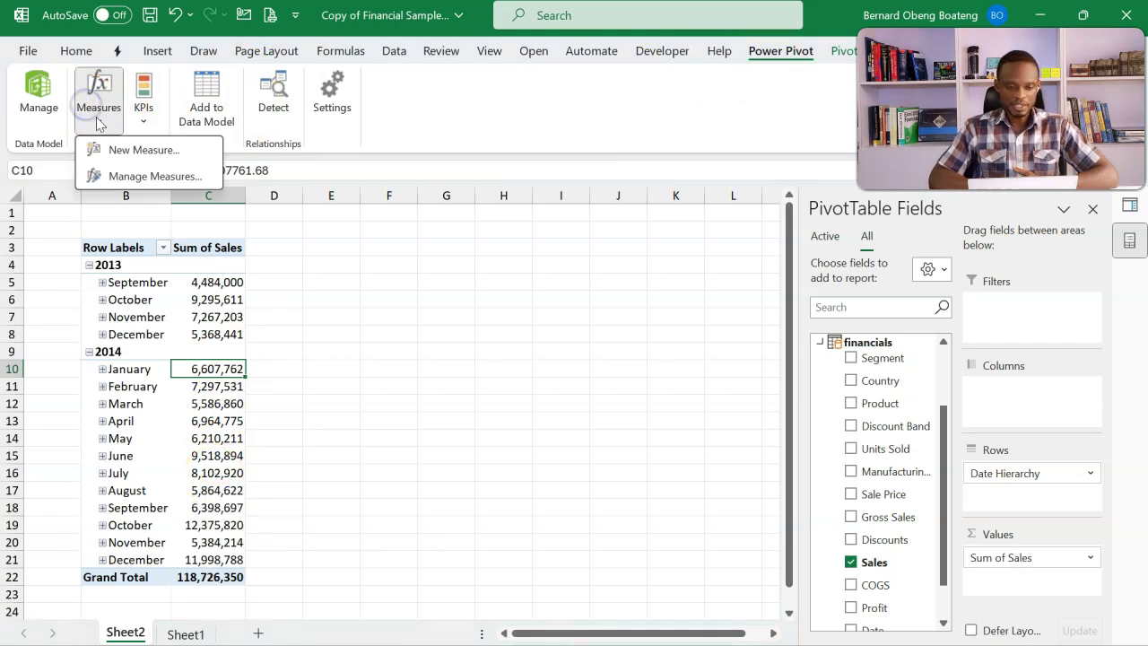
click(145, 150)
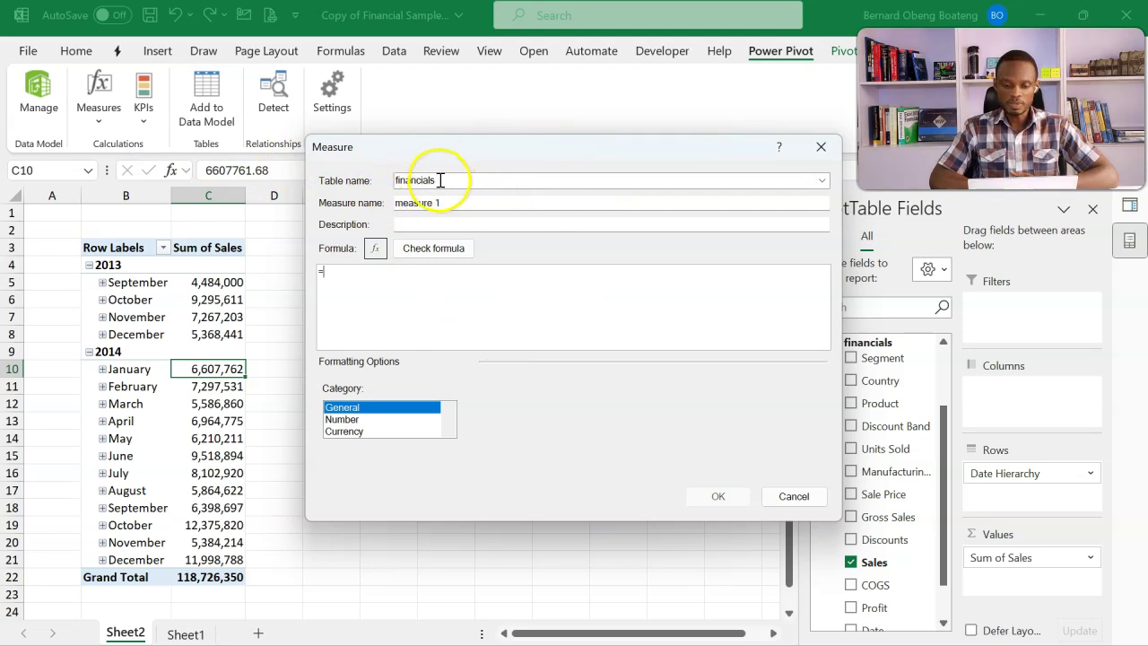
drag(458, 200, 335, 206)
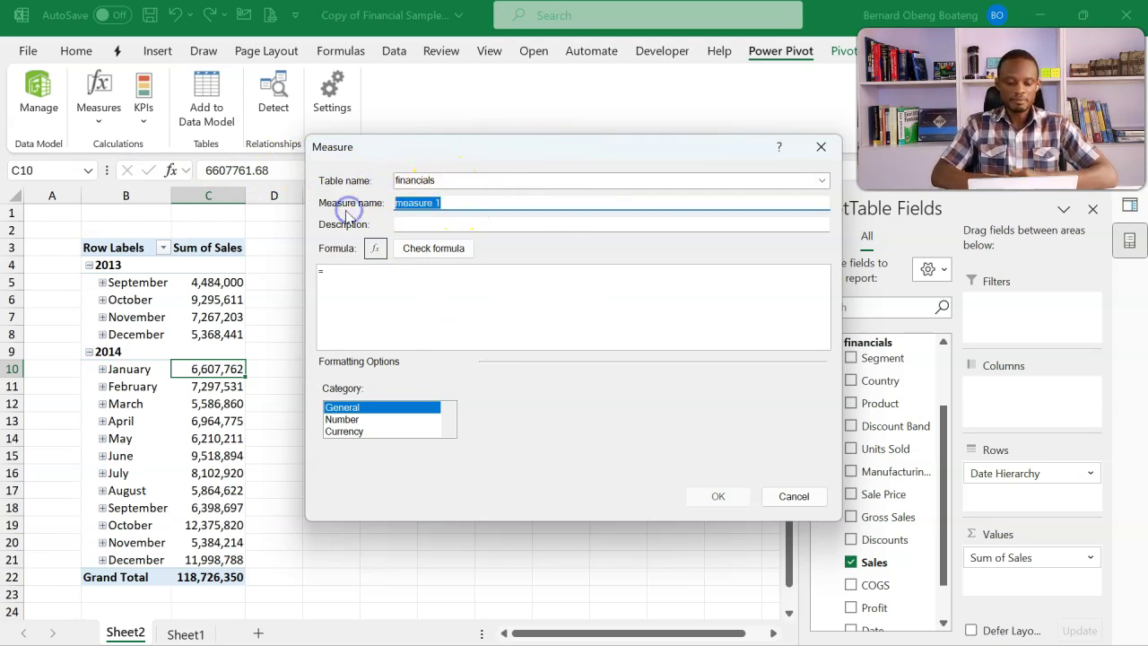
text(YTD Sales)
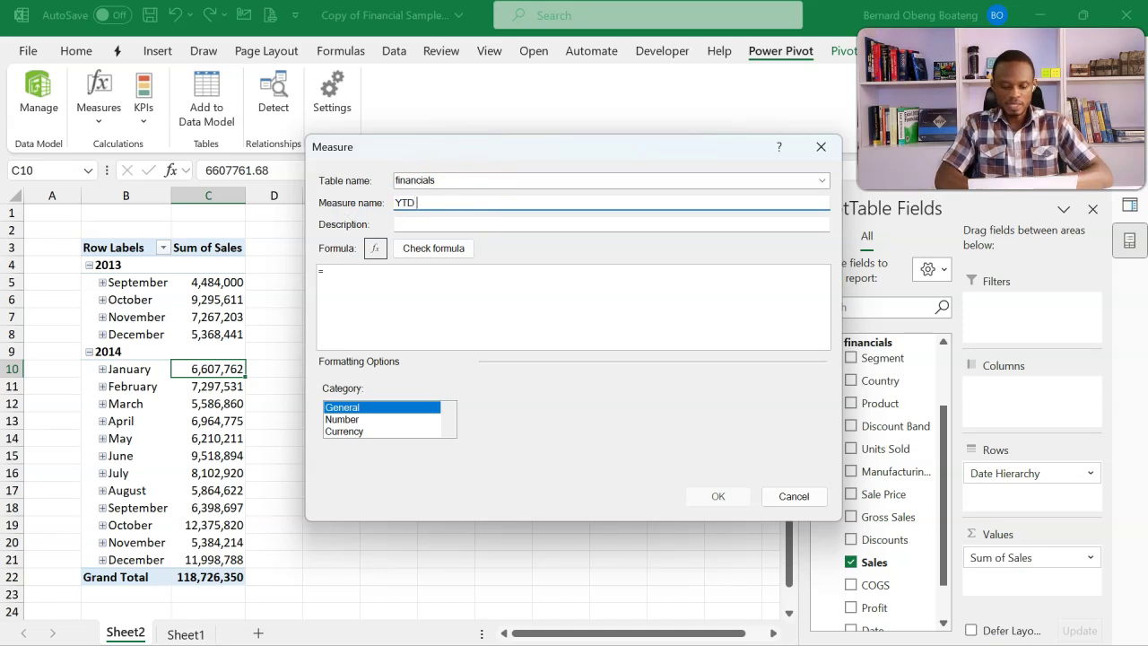
click(385, 277)
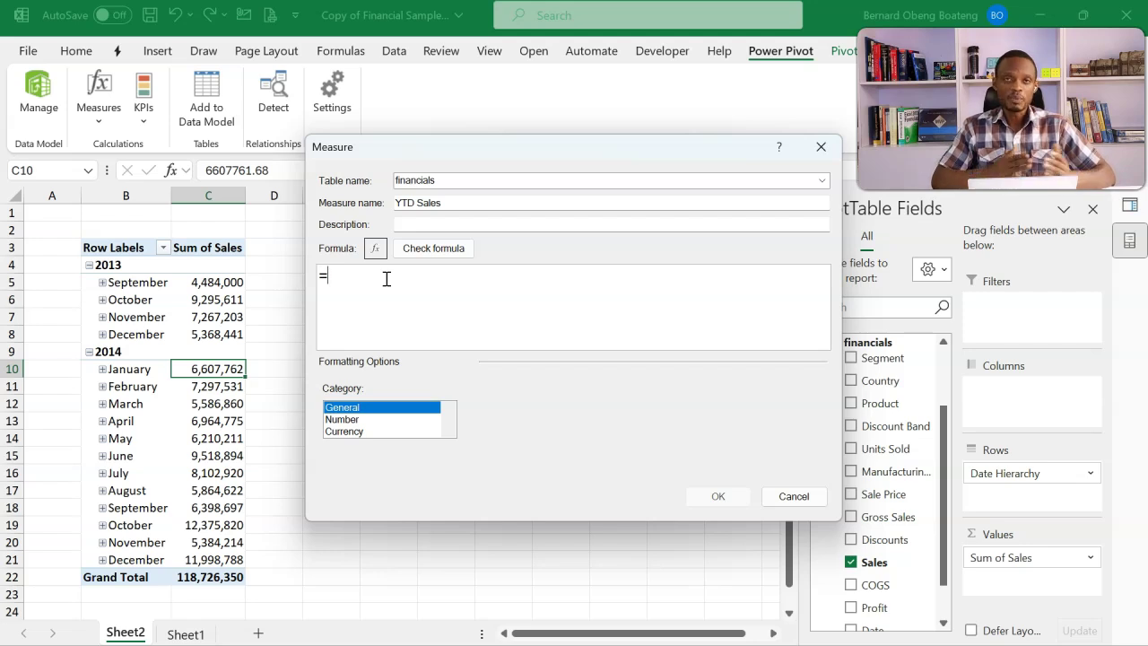
- Start the formula with TOTALYTD(SUM(financials[Sales] using autocomplete
text(tot)
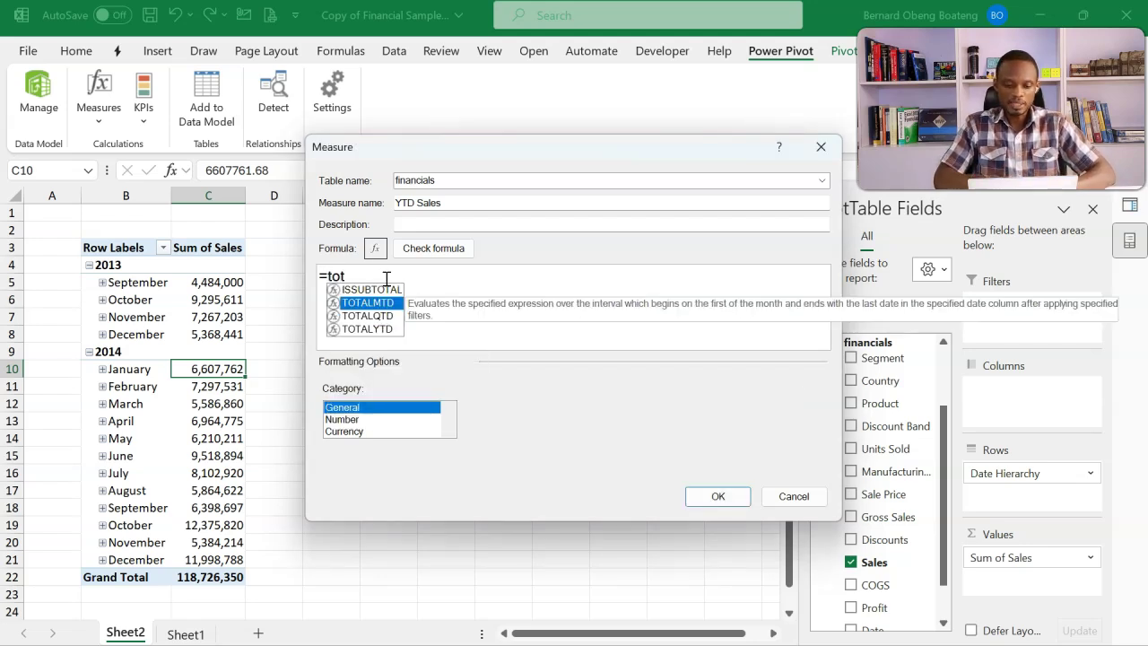
key(Down)
key(Down)
key(Tab)
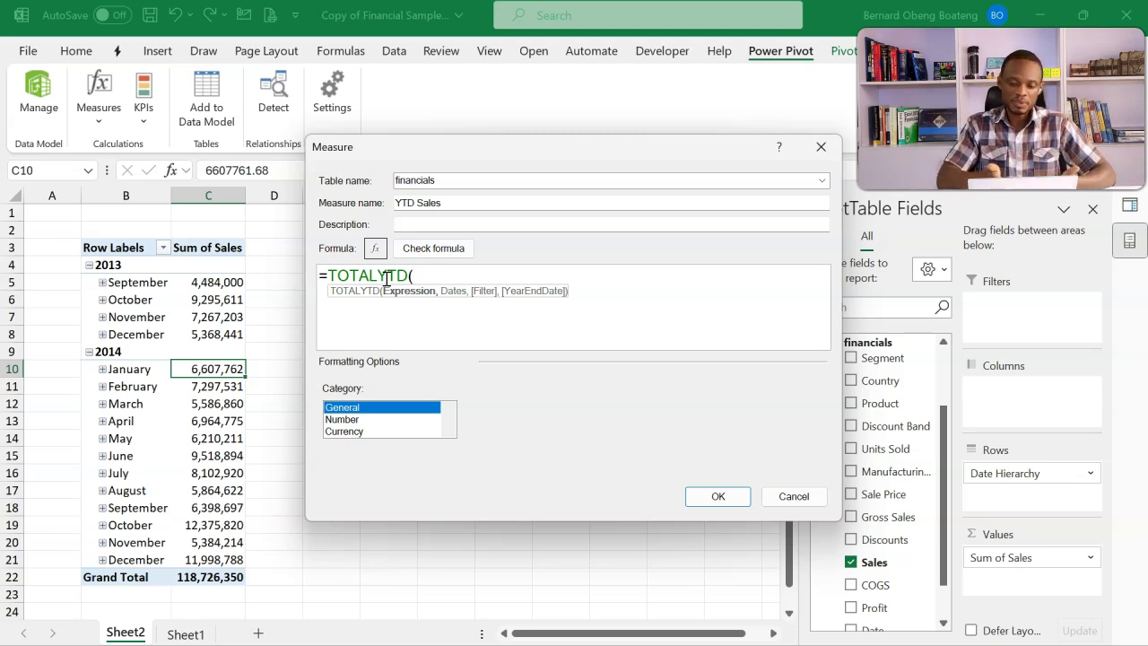
text(sum()
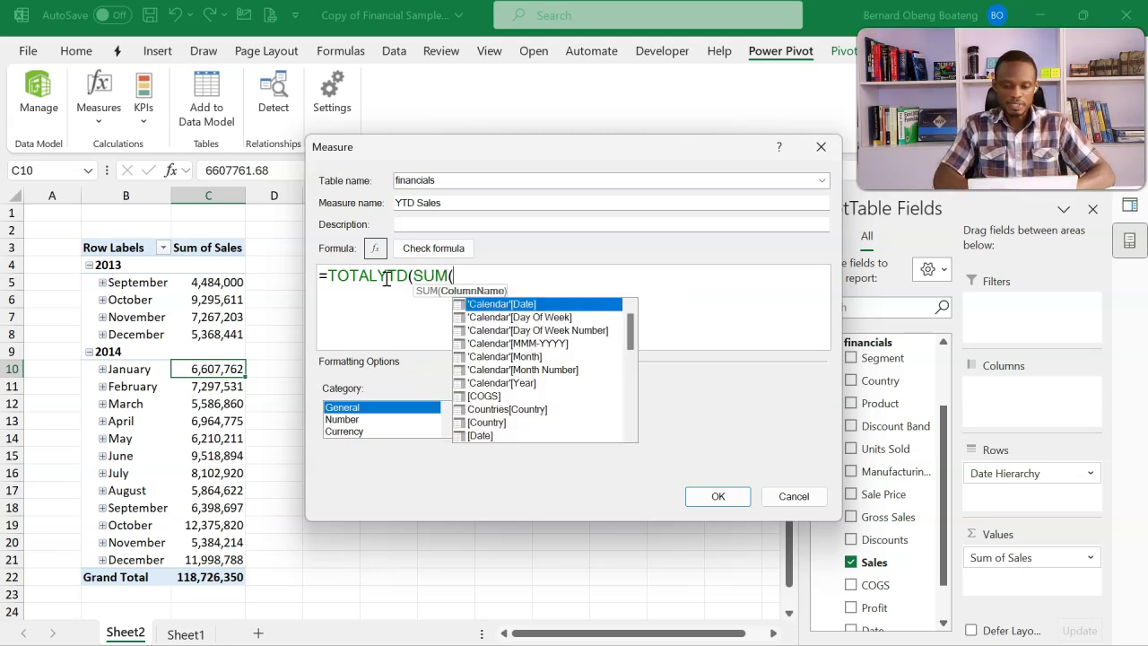
text(fina)
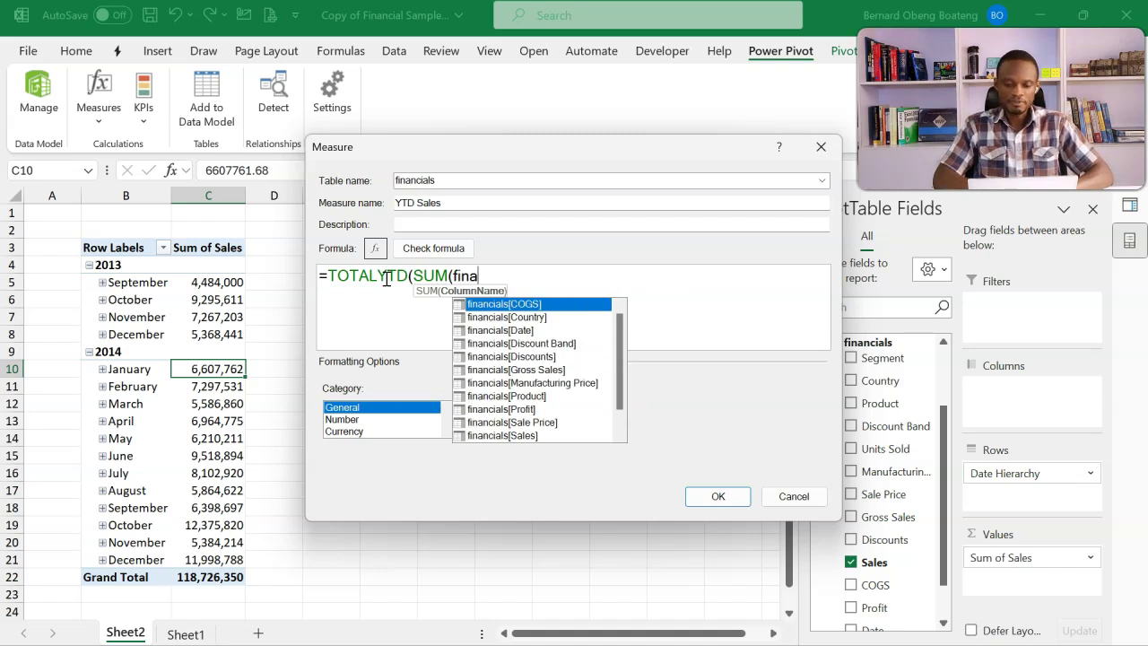
key(Down)
key(Down)
key(Down)
key(Down)
key(Down)
key(Down)
key(Down)
key(Down)
key(Down)
key(Down)
key(Tab)
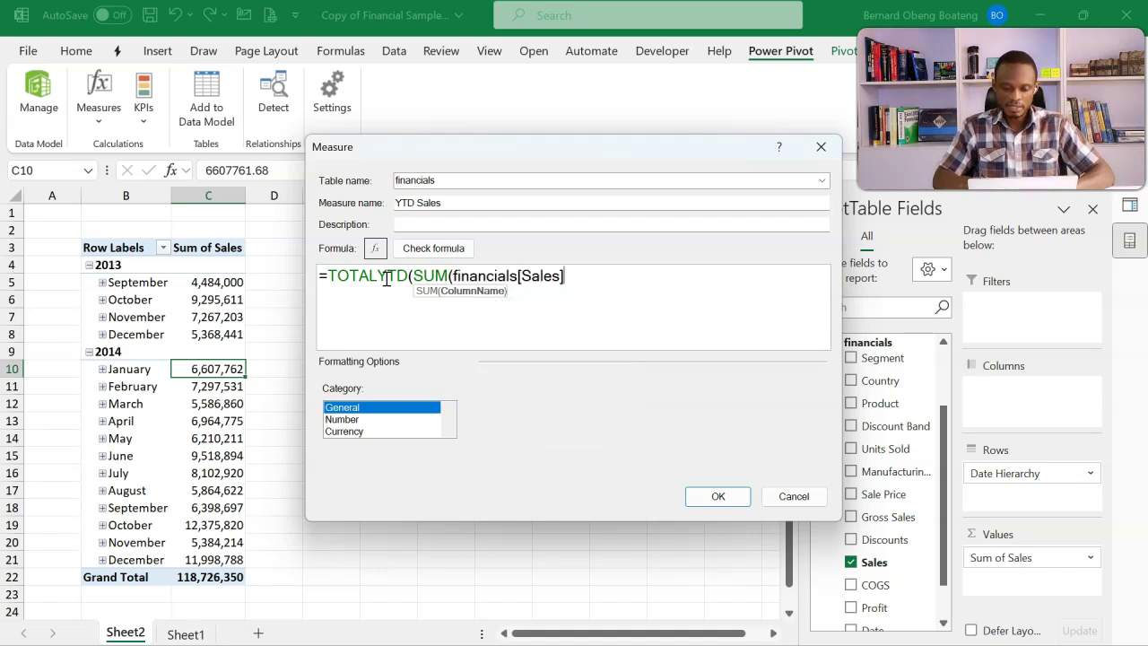
- Close the SUM and add 'Calendar'[Date] as the TOTALYTD dates argument
click(578, 279)
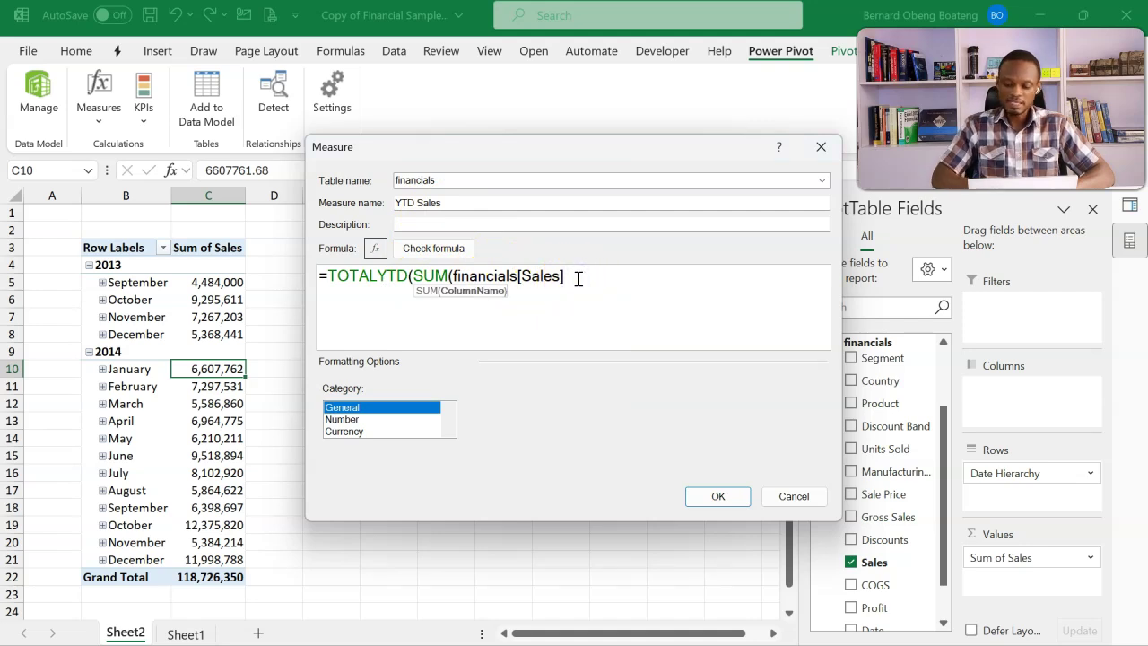
text())
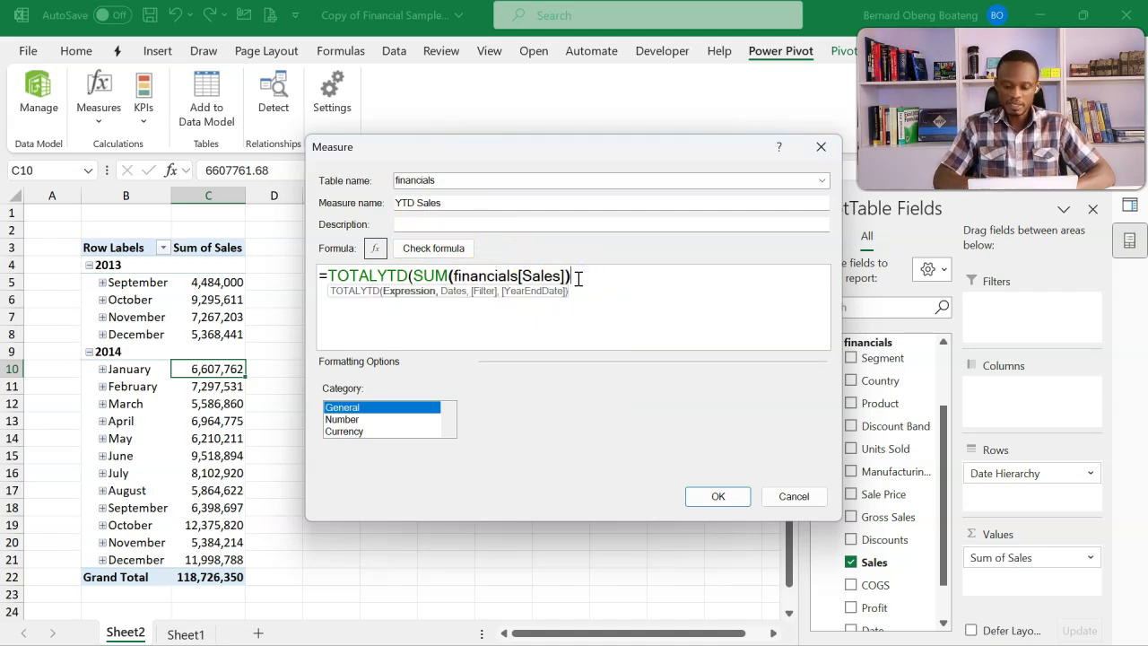
text(,)
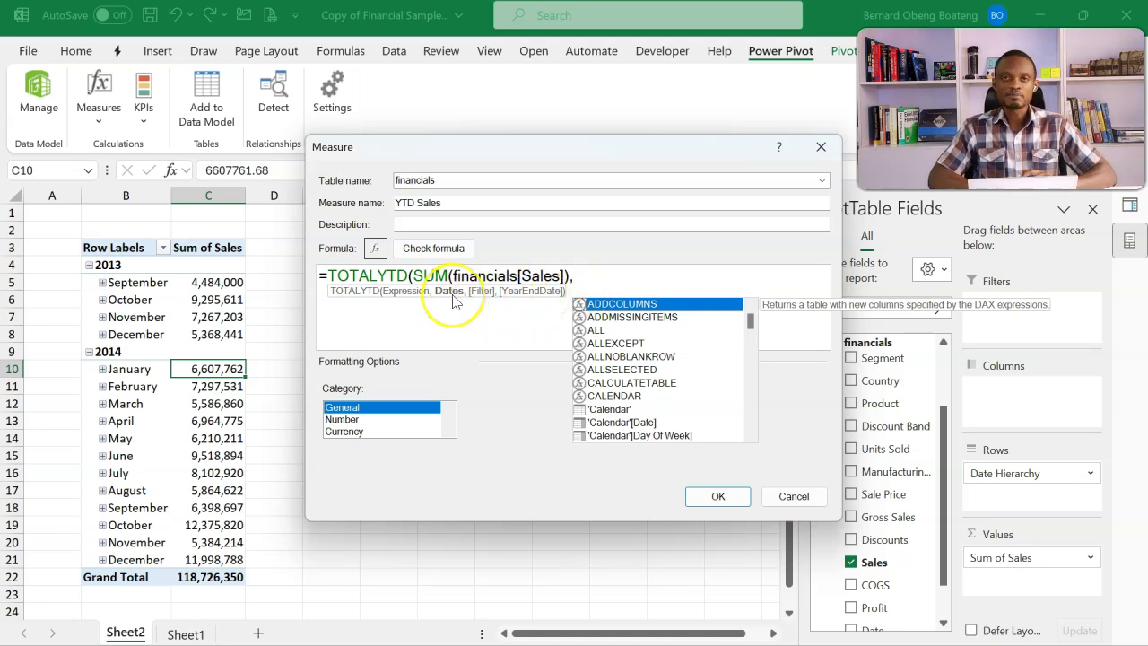
text(cal)
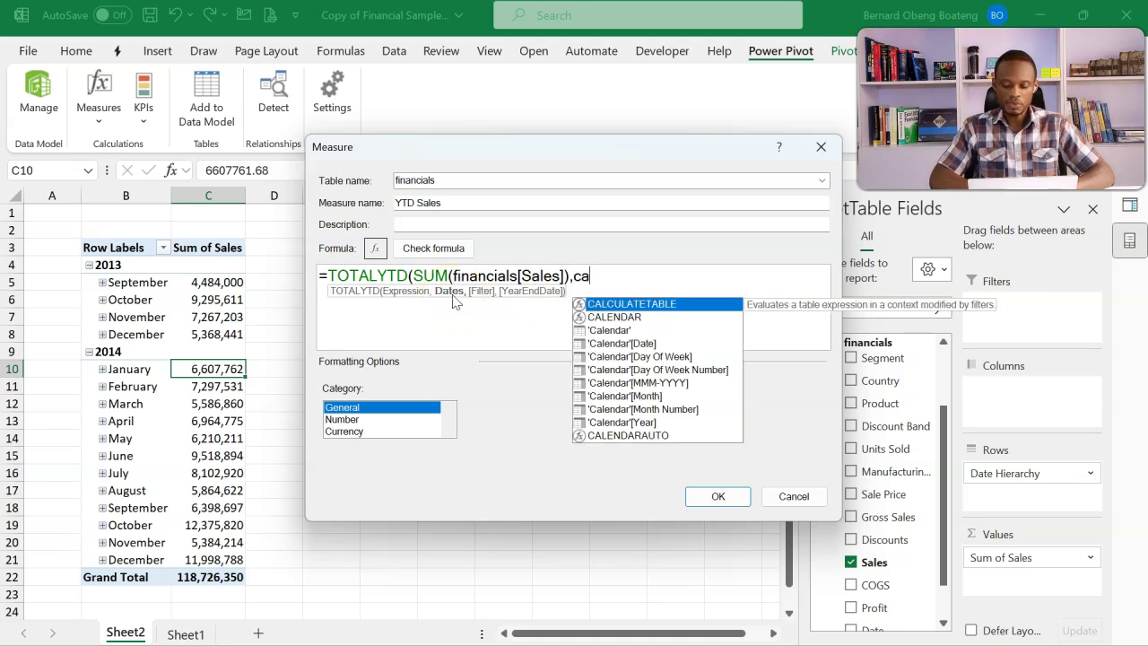
key(Down)
key(Down)
key(Down)
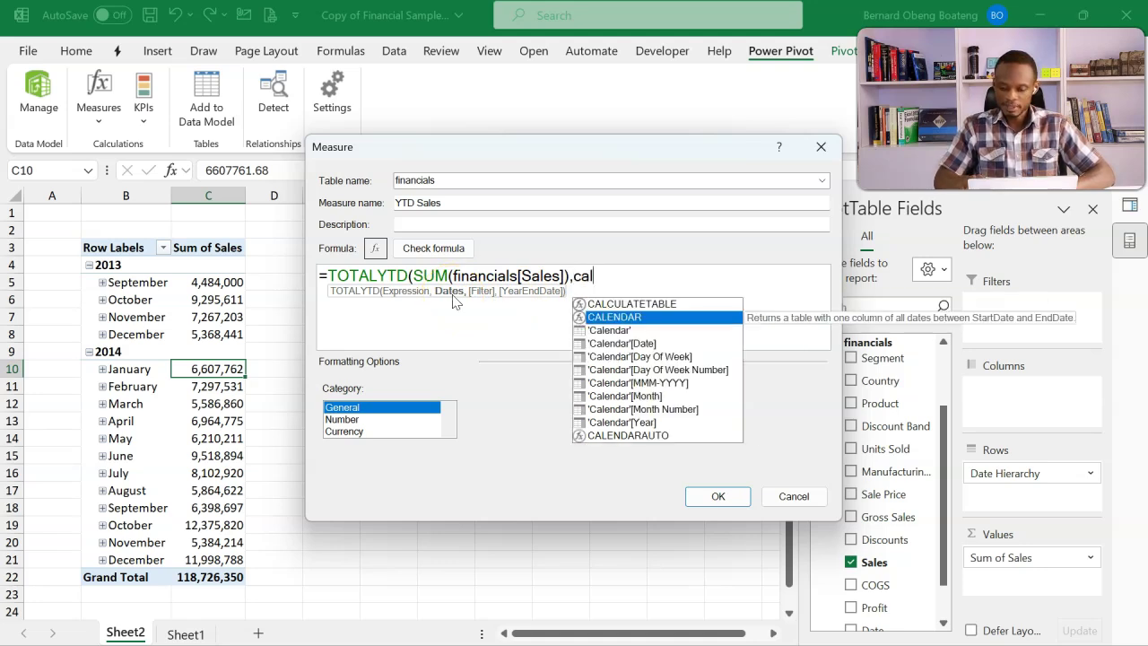
key(Tab)
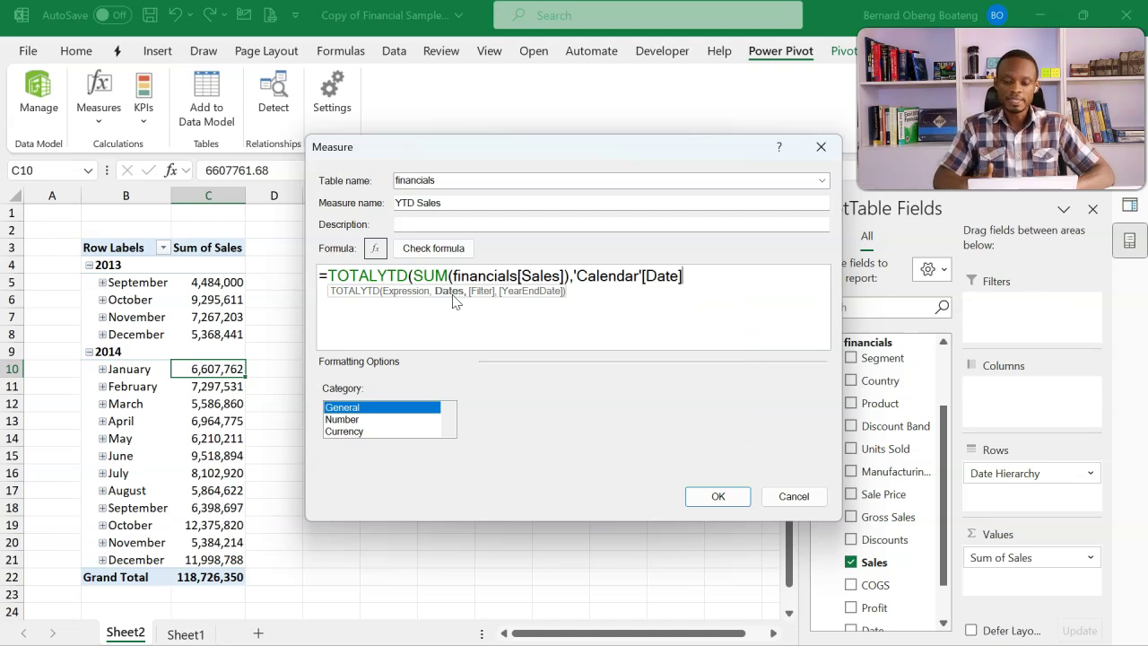
click(677, 276)
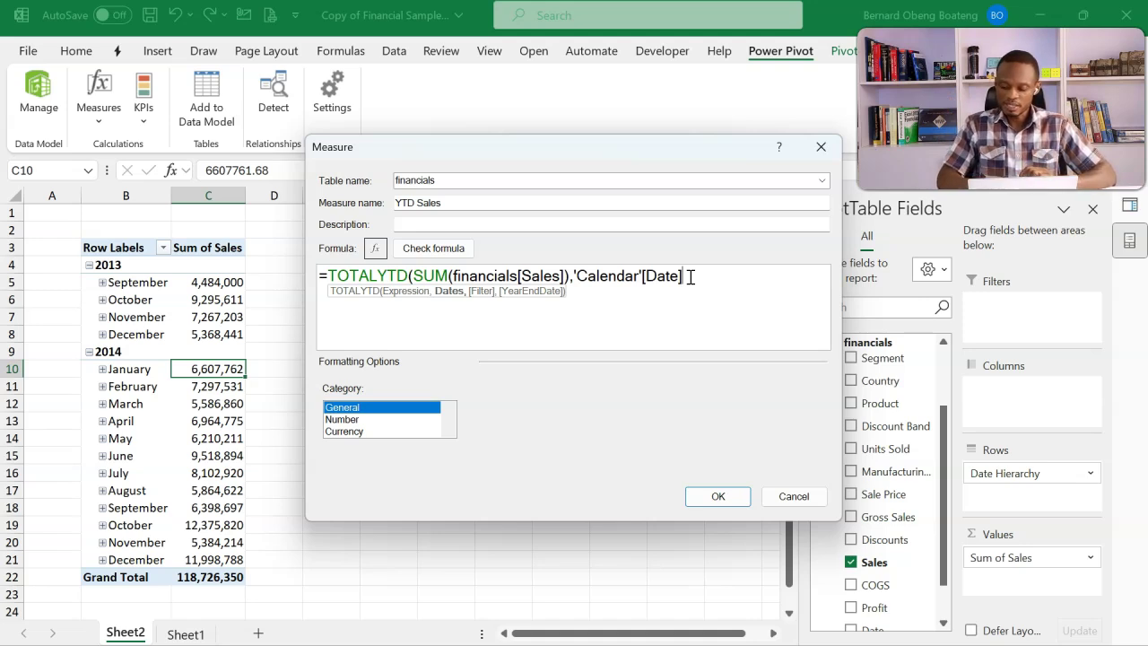
- Close the formula, check it, and save YTD Sales as Number with 1000 separator, 0 decimals
text())
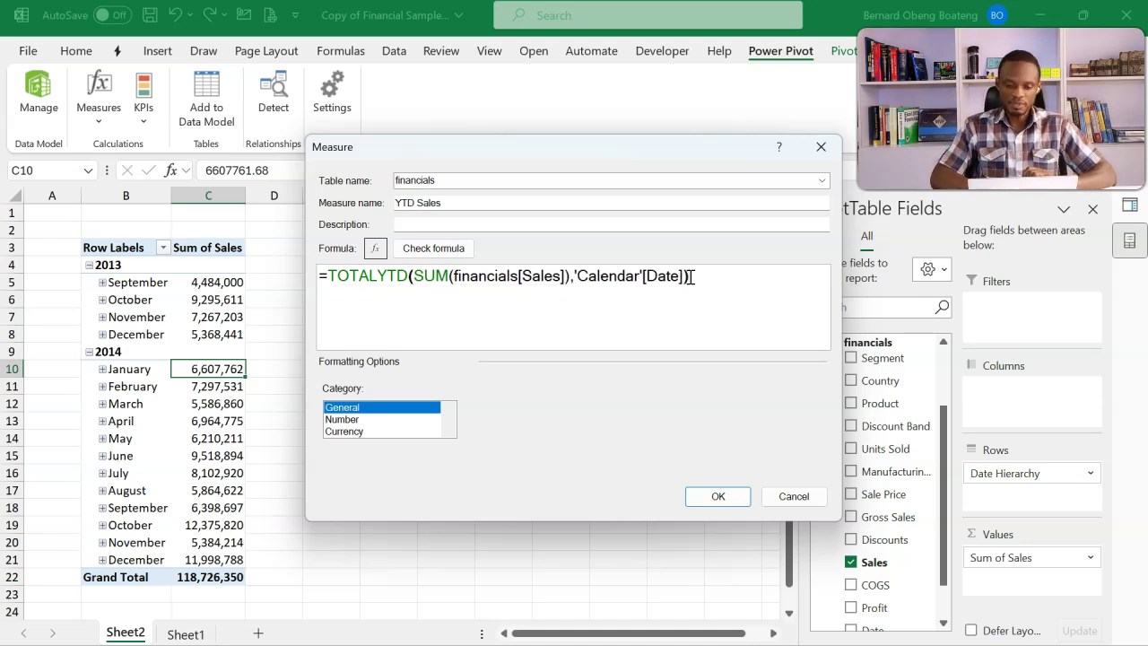
click(437, 248)
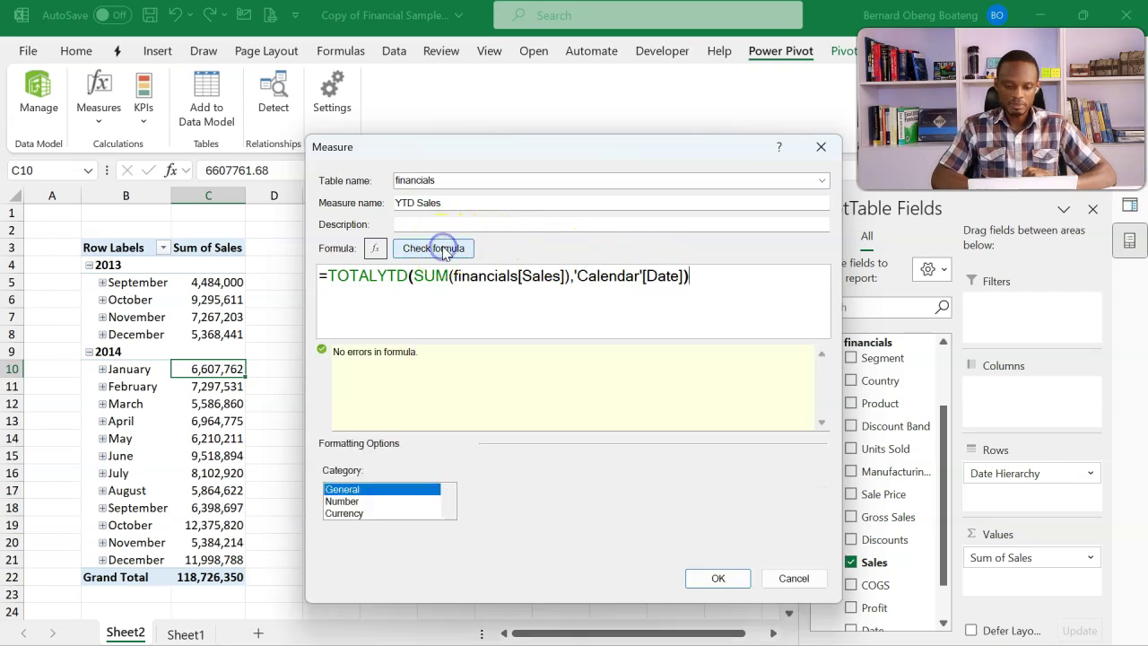
click(368, 503)
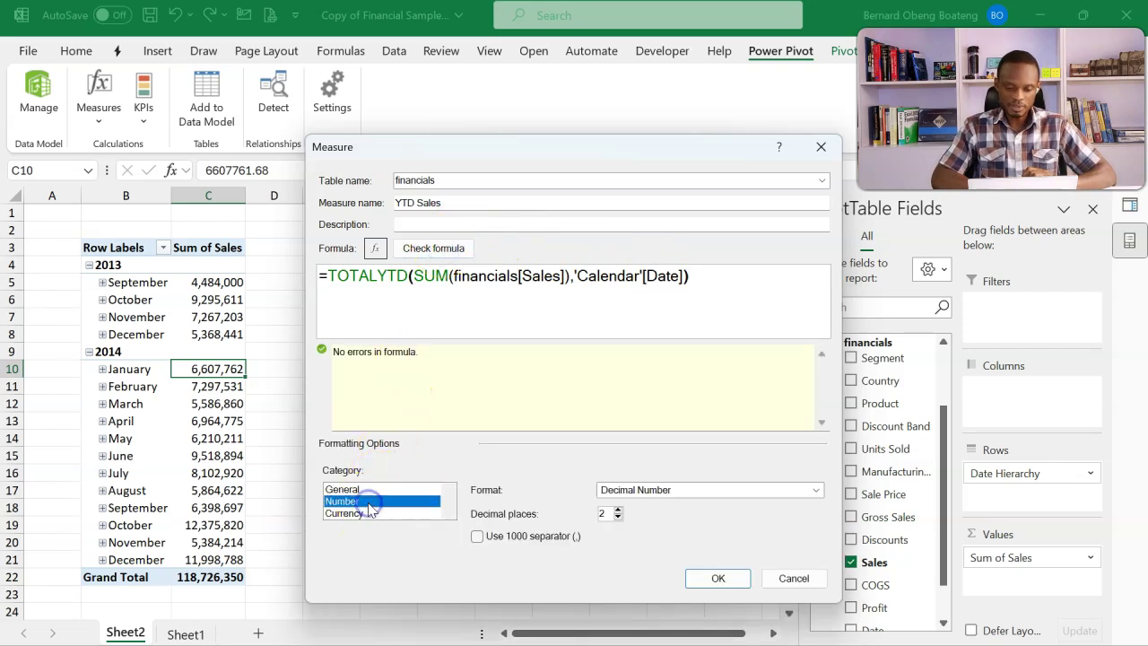
click(476, 535)
click(616, 517)
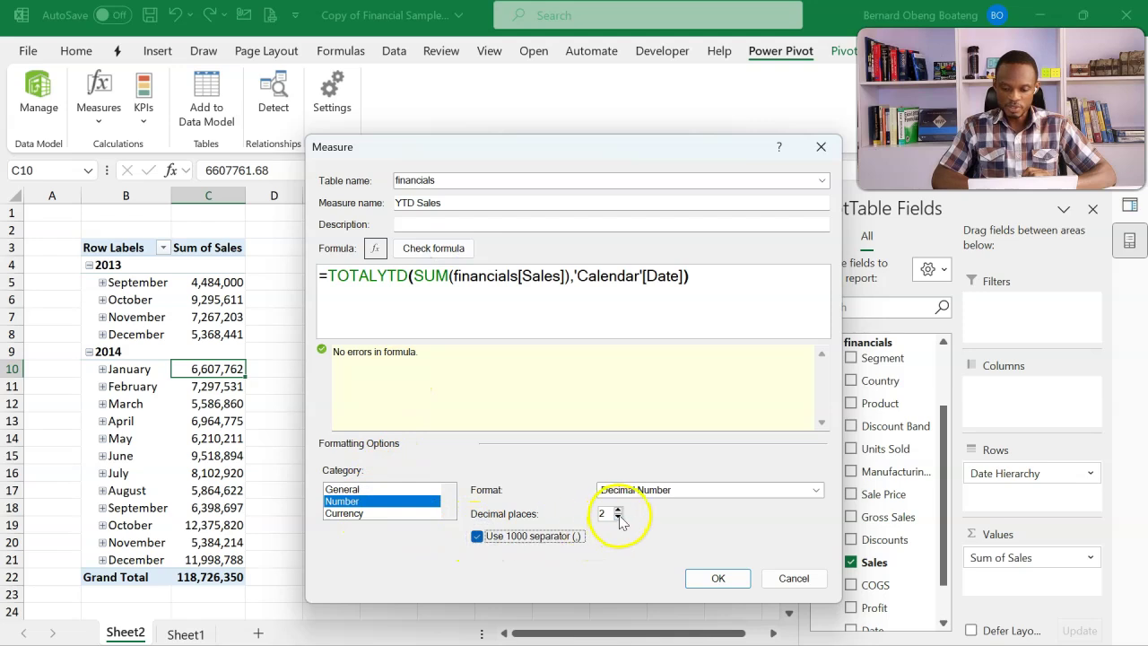
click(617, 517)
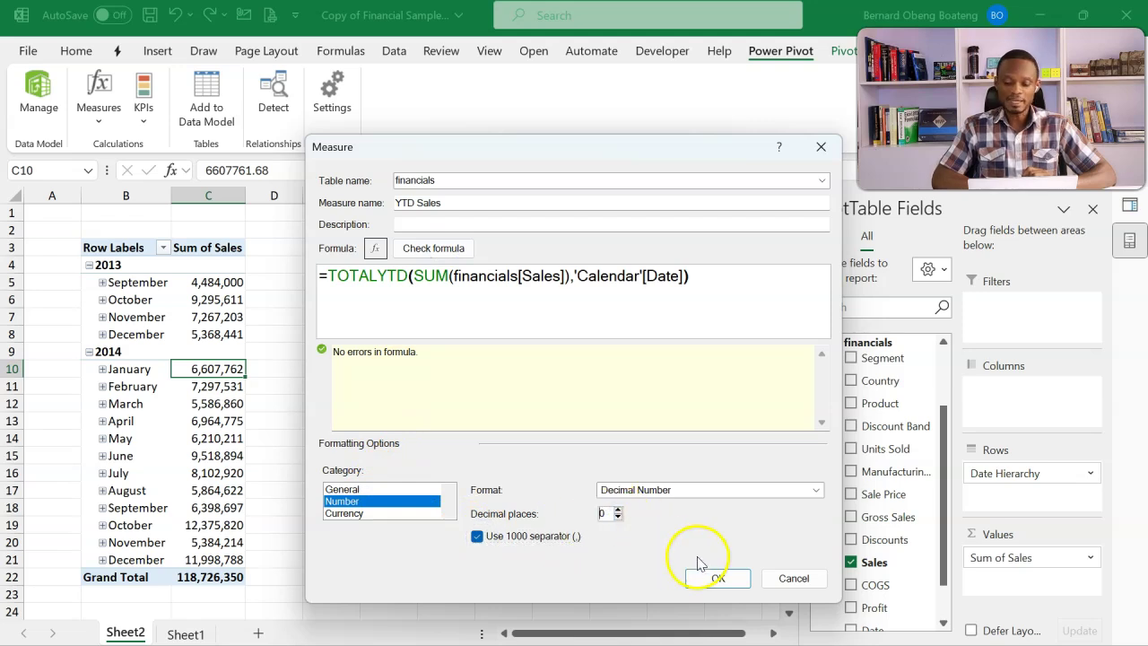
click(718, 578)
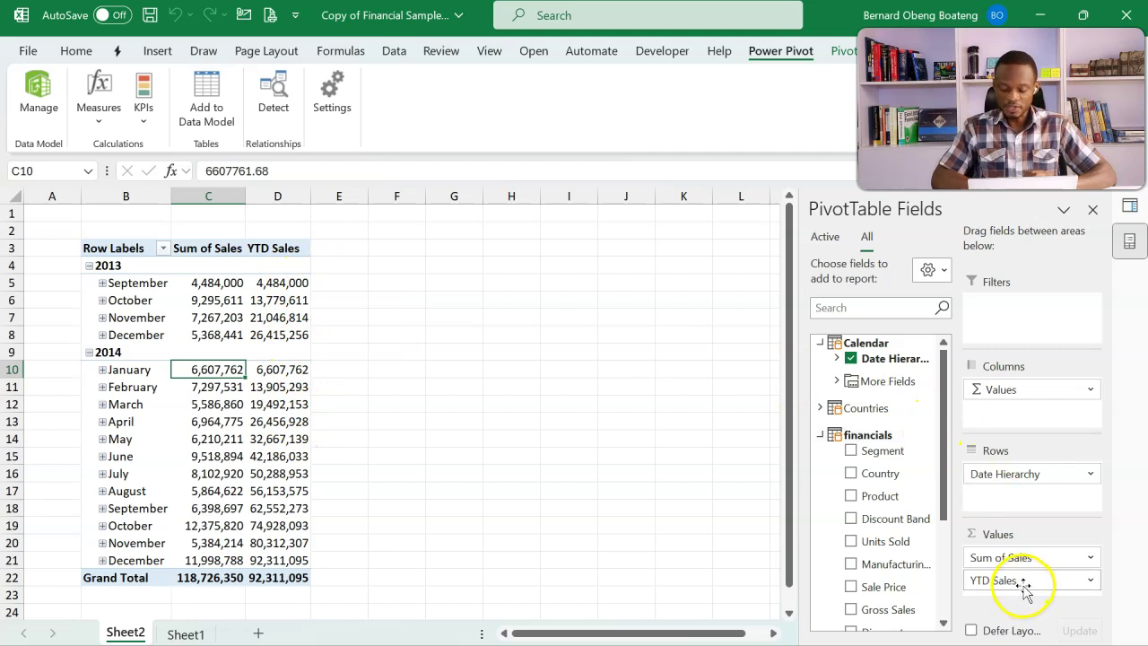
- Select the YTD Sales values D5:D21, September 2013 to December 2014
click(279, 285)
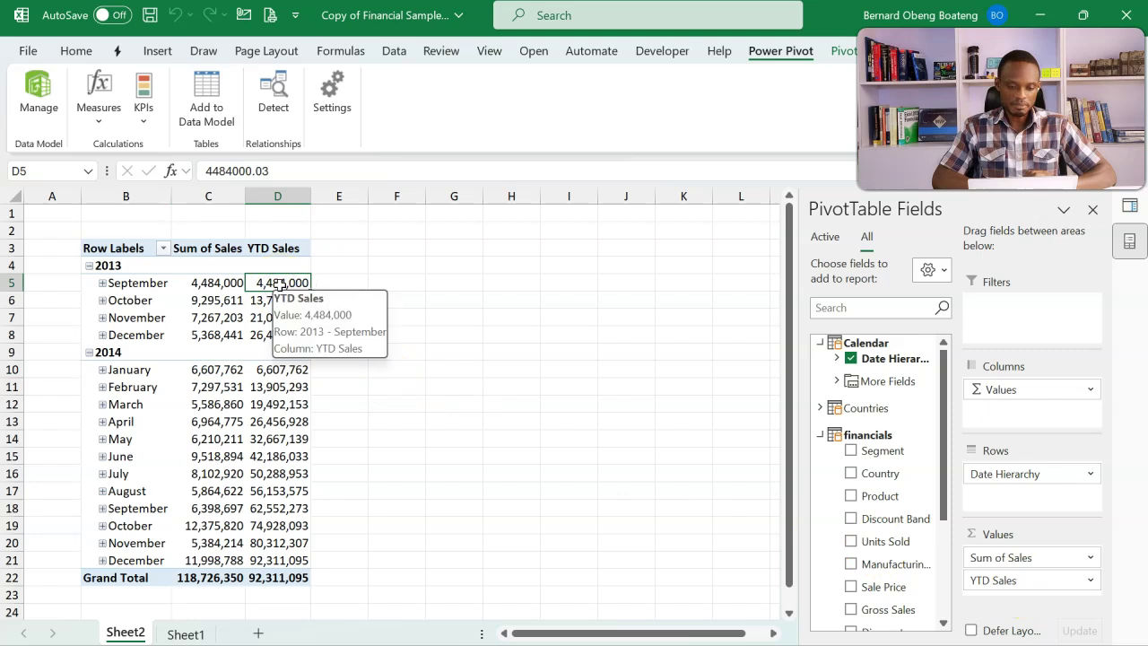
drag(279, 282, 275, 337)
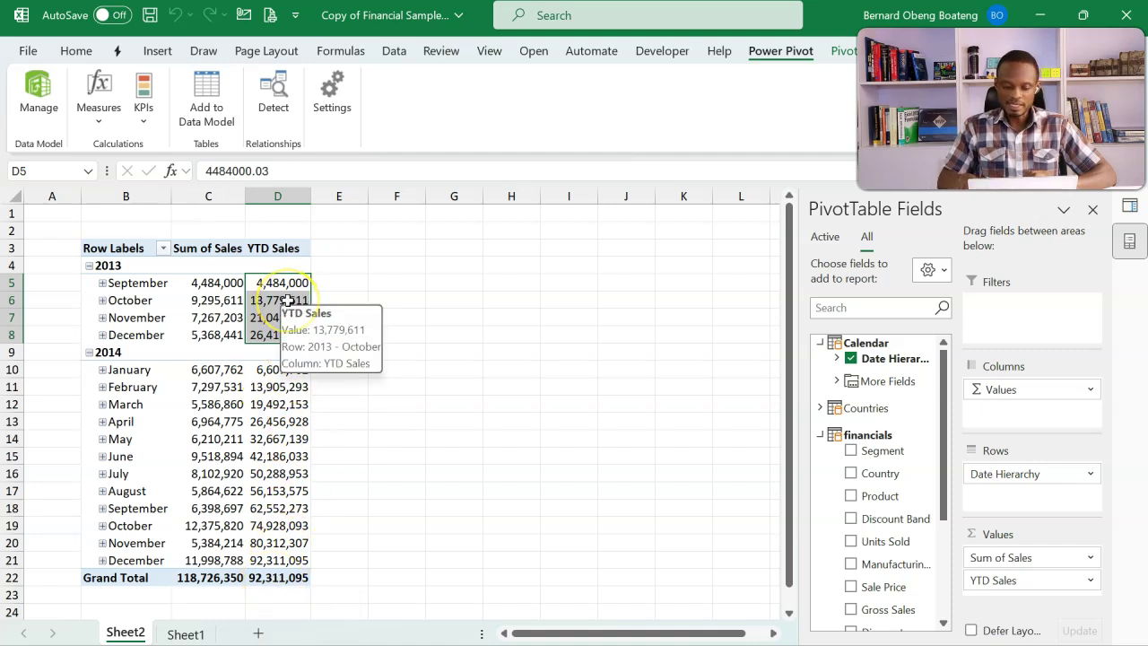
drag(281, 300, 285, 300)
key(shift+Down)
key(shift+Down)
key(shift+Down)
key(shift+Down)
key(shift+Down)
key(shift+Down)
key(shift+Down)
key(shift+Down)
key(shift+Down)
key(shift+Down)
key(shift+Down)
key(shift+Down)
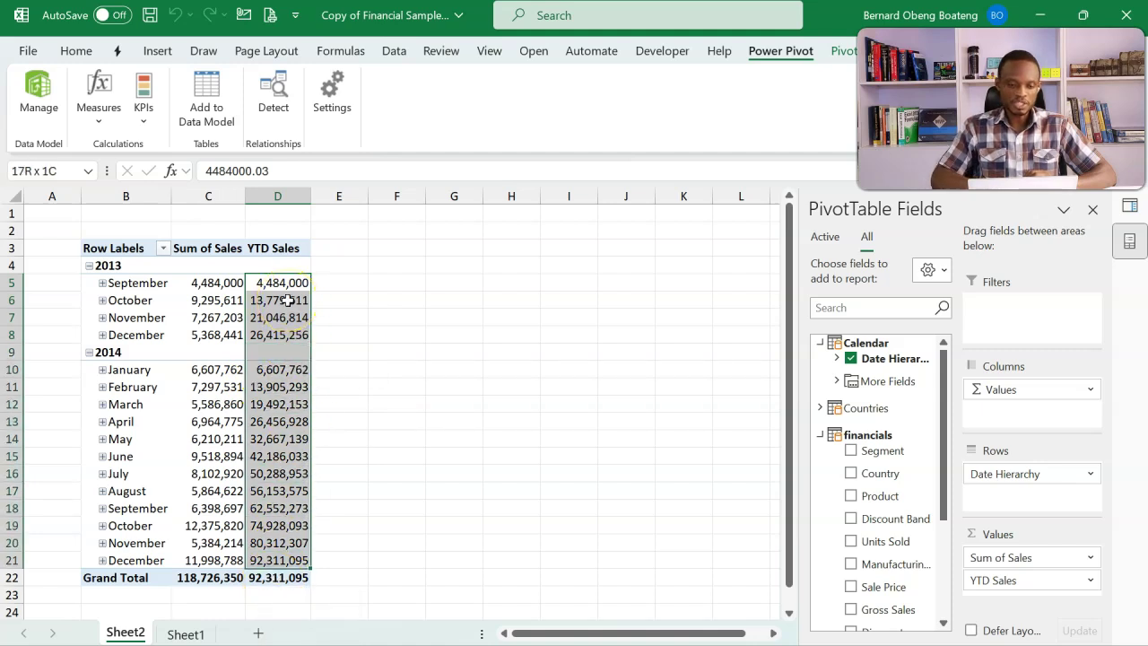
- Apply green Solid Fill data bars to the selected YTD Sales cells, then deselect them
click(88, 51)
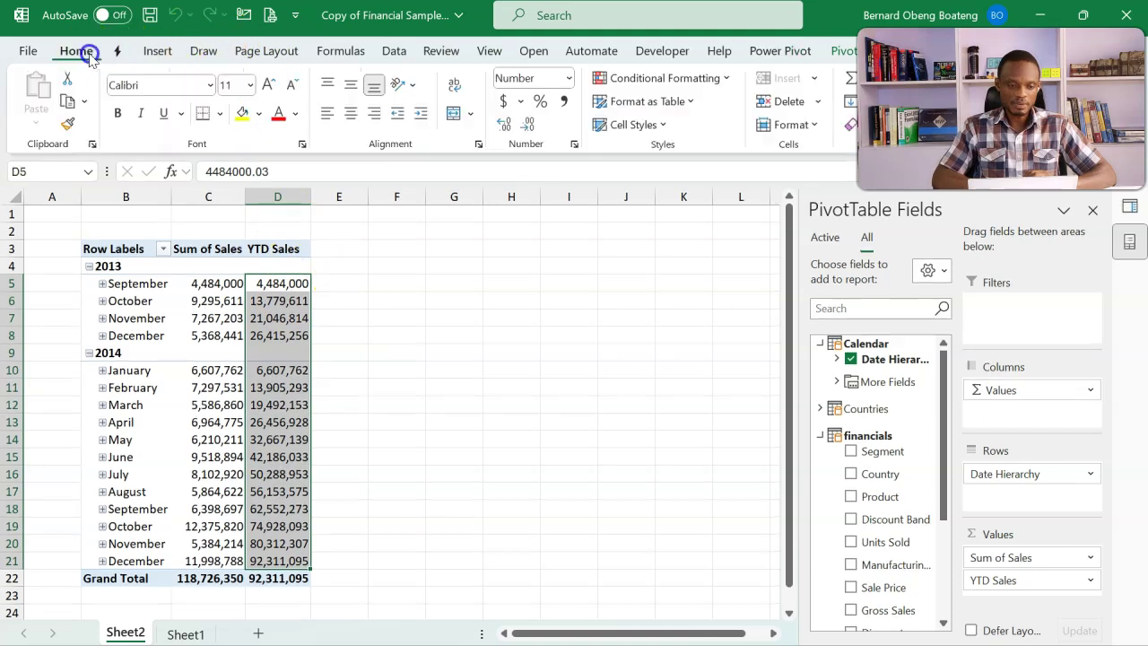
click(623, 81)
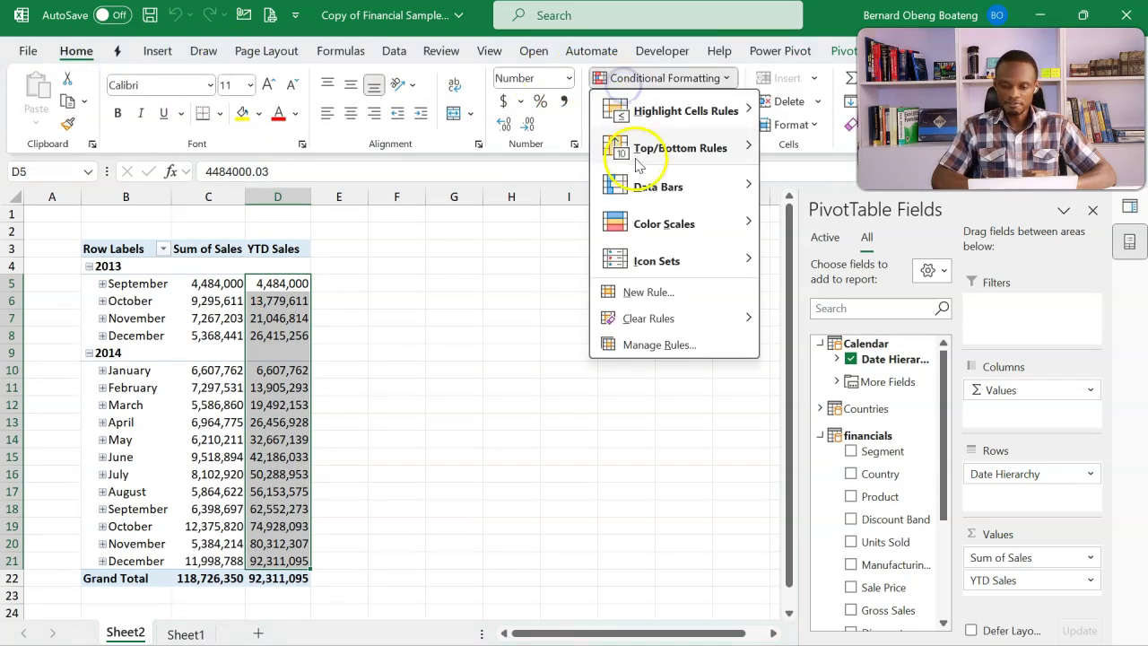
mouse_move(661, 188)
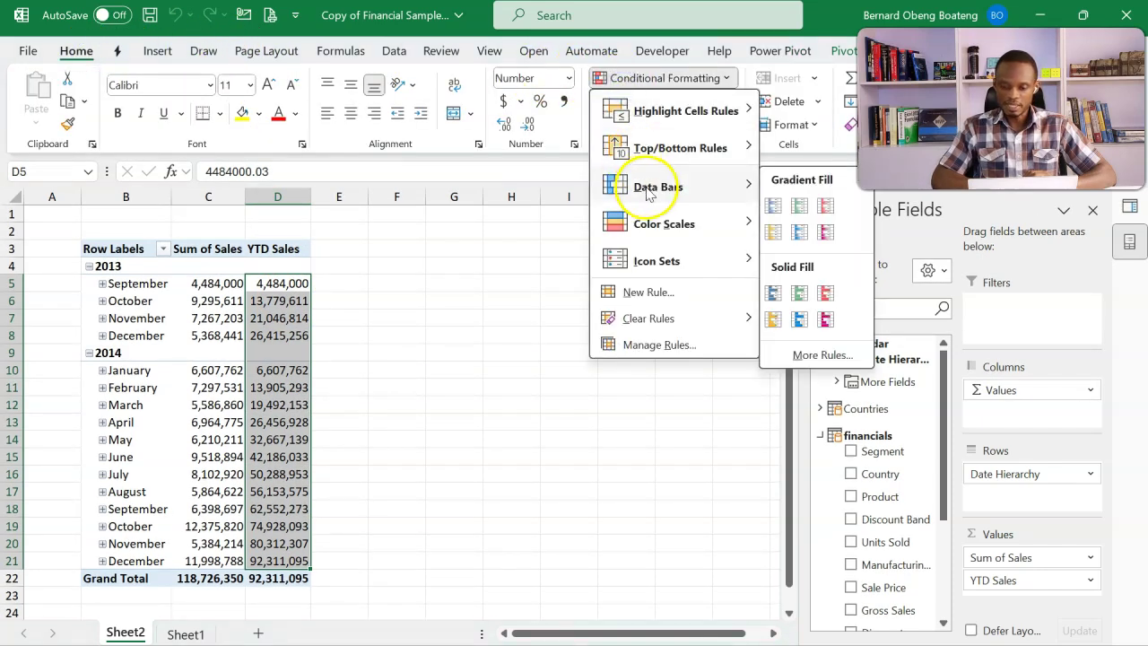
click(798, 292)
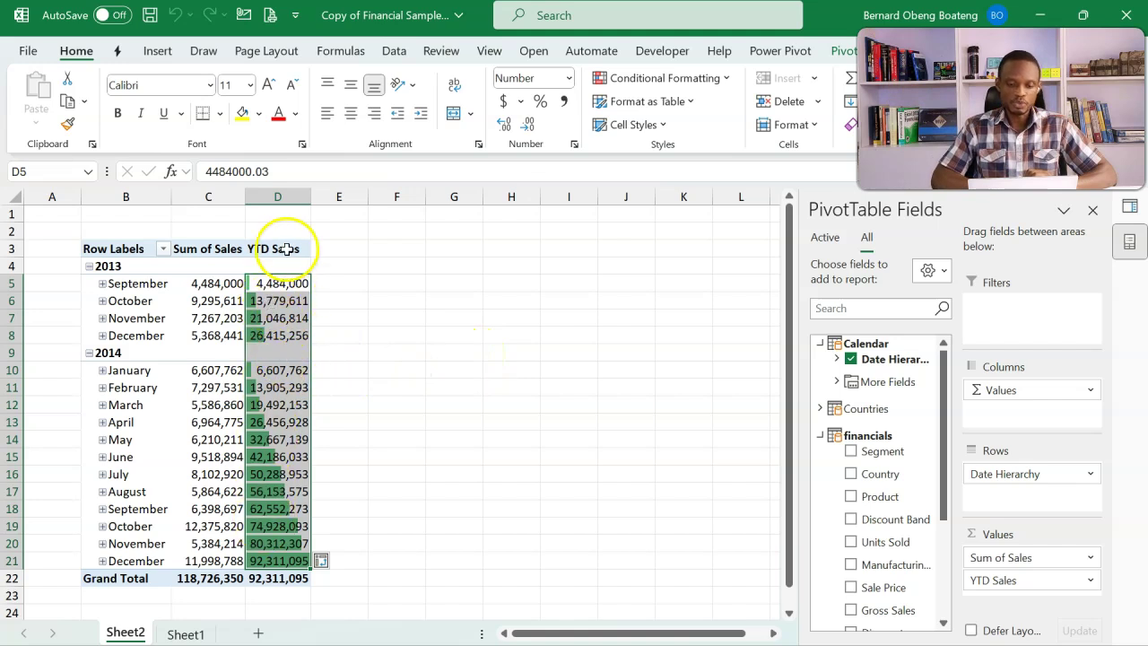
mouse_move(276, 451)
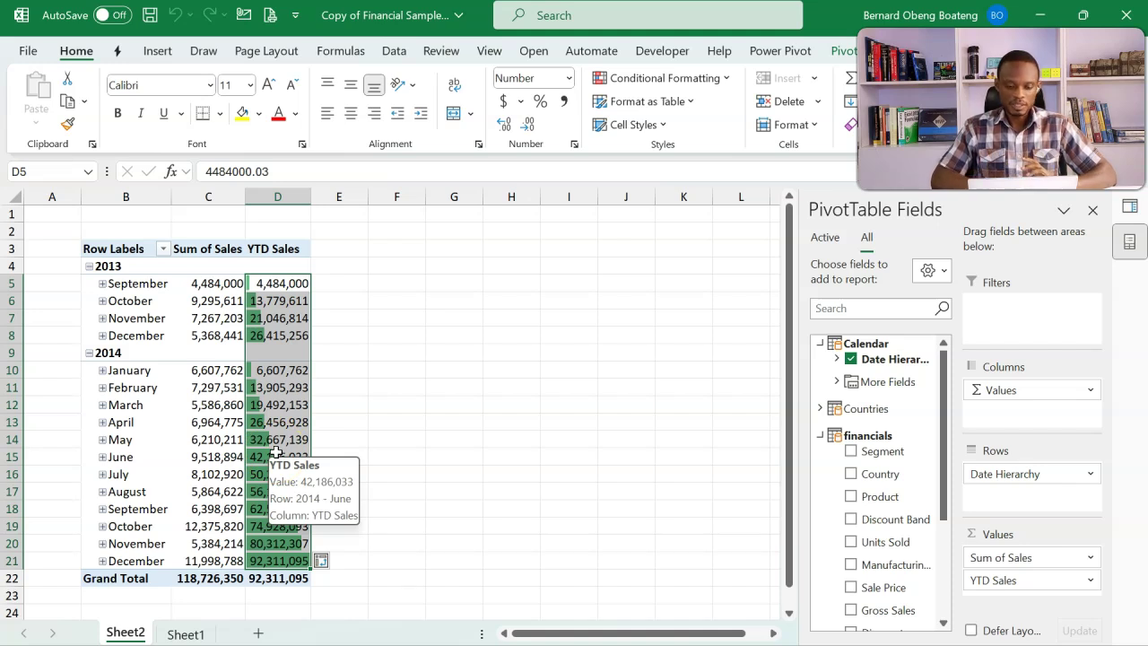
click(288, 318)
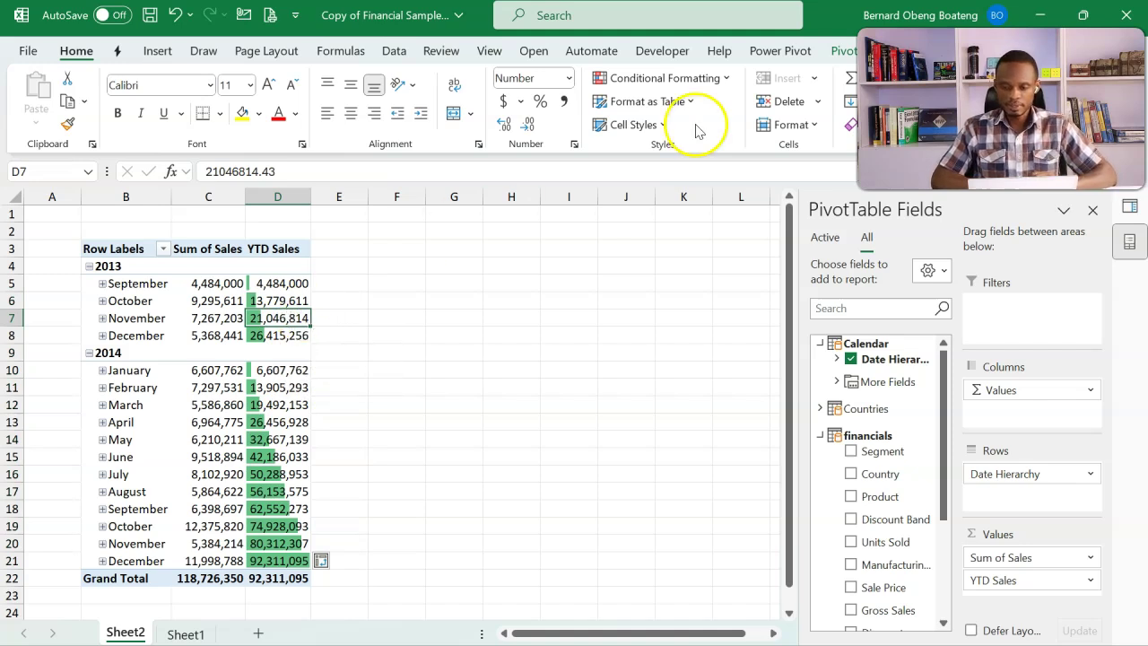
- Open the YTD Sales measure for editing via Power Pivot Manage Measures
click(768, 52)
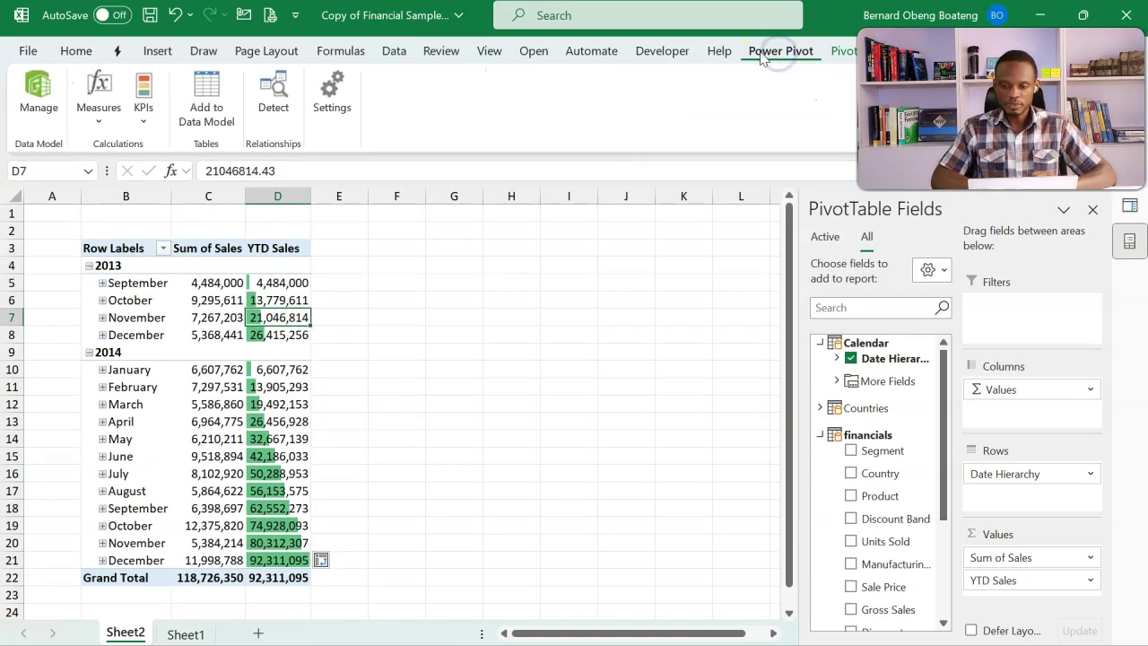
click(99, 112)
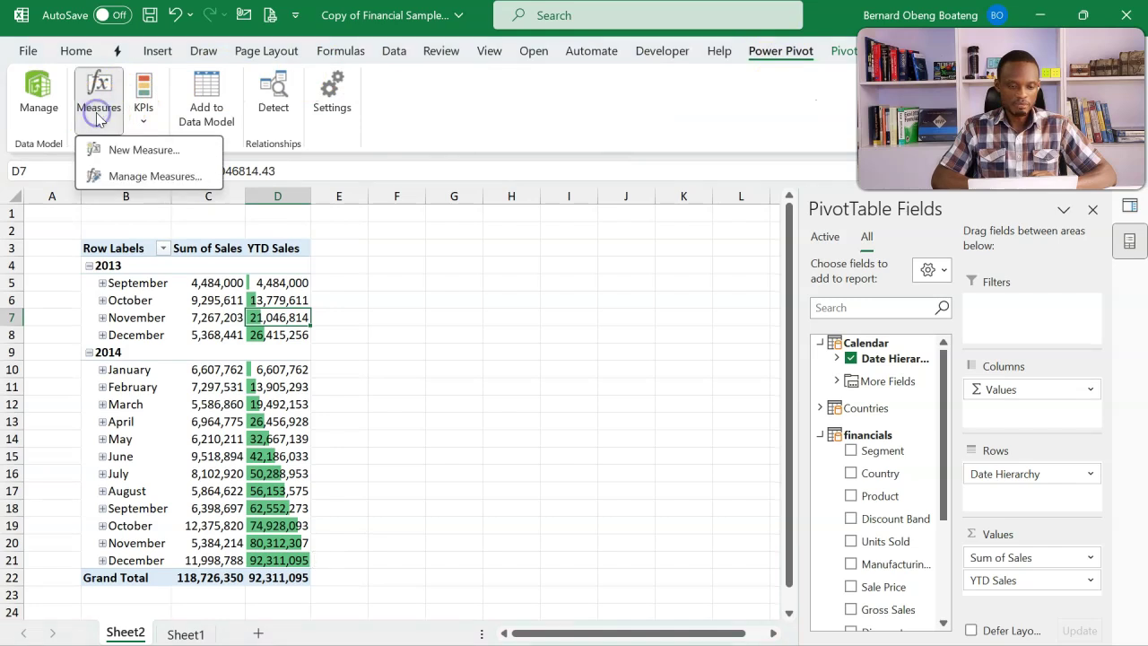
click(145, 176)
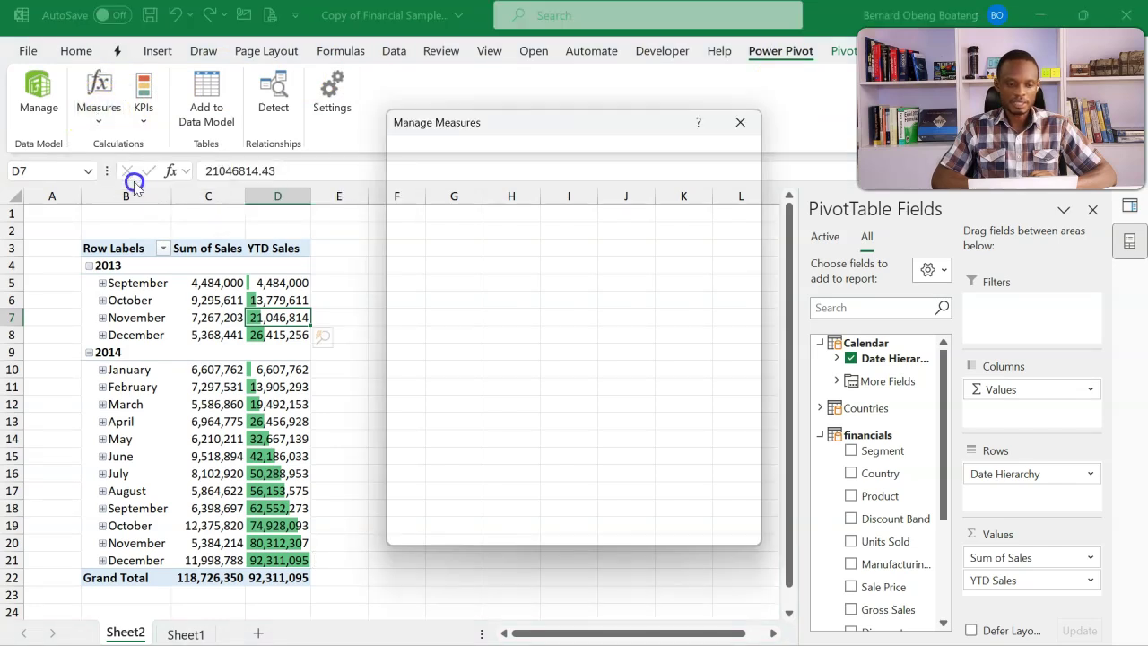
click(406, 194)
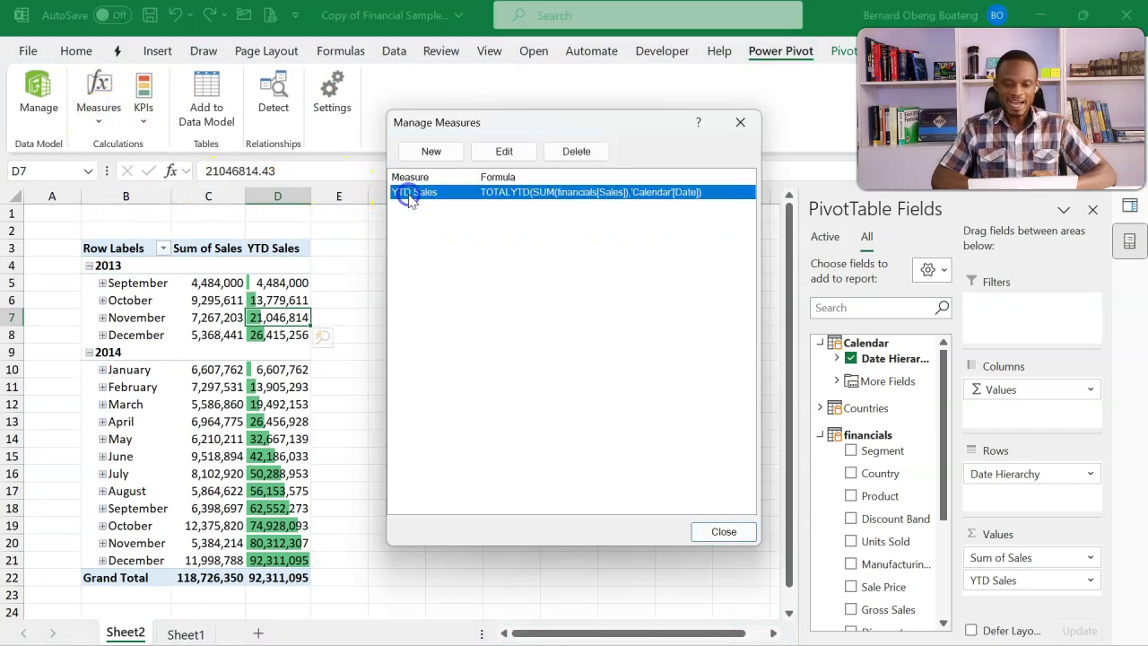
click(507, 151)
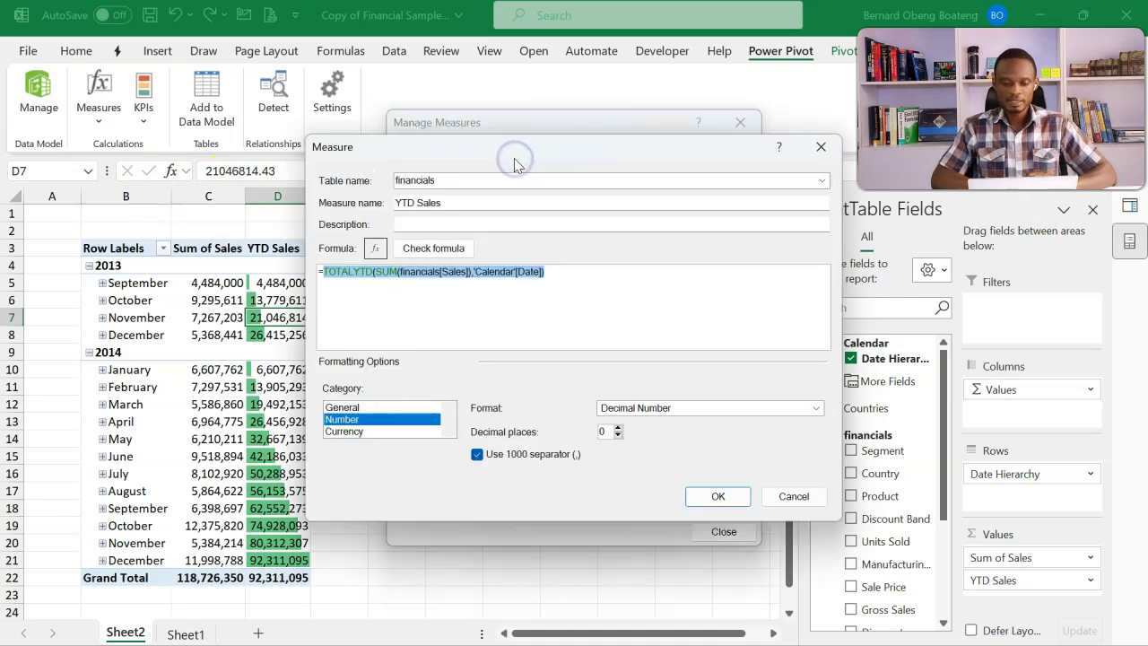
scroll(551, 302, up, 2)
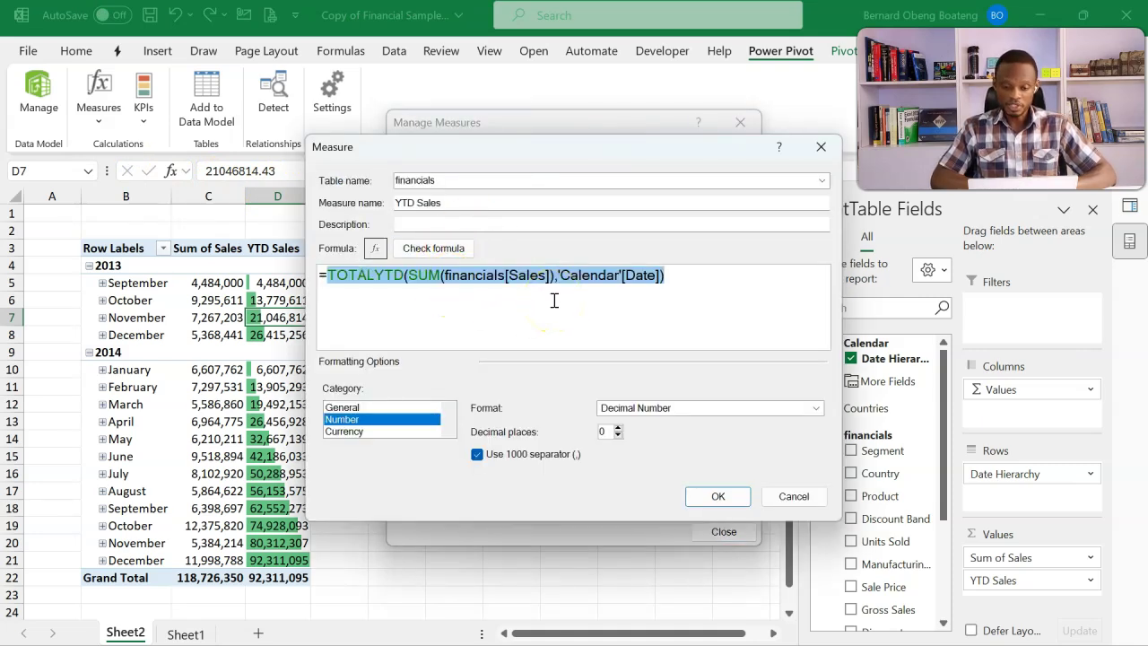
scroll(685, 287, up, 1)
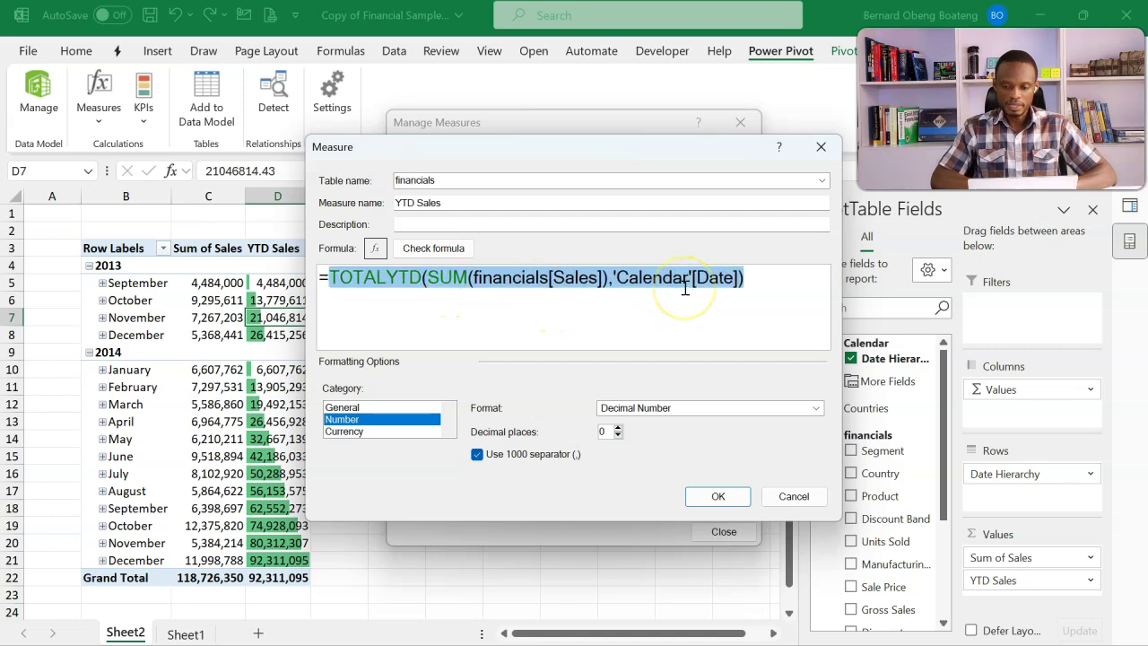
- Replace the closing parenthesis with a Countries[Country]="Mexico" filter argument
click(760, 284)
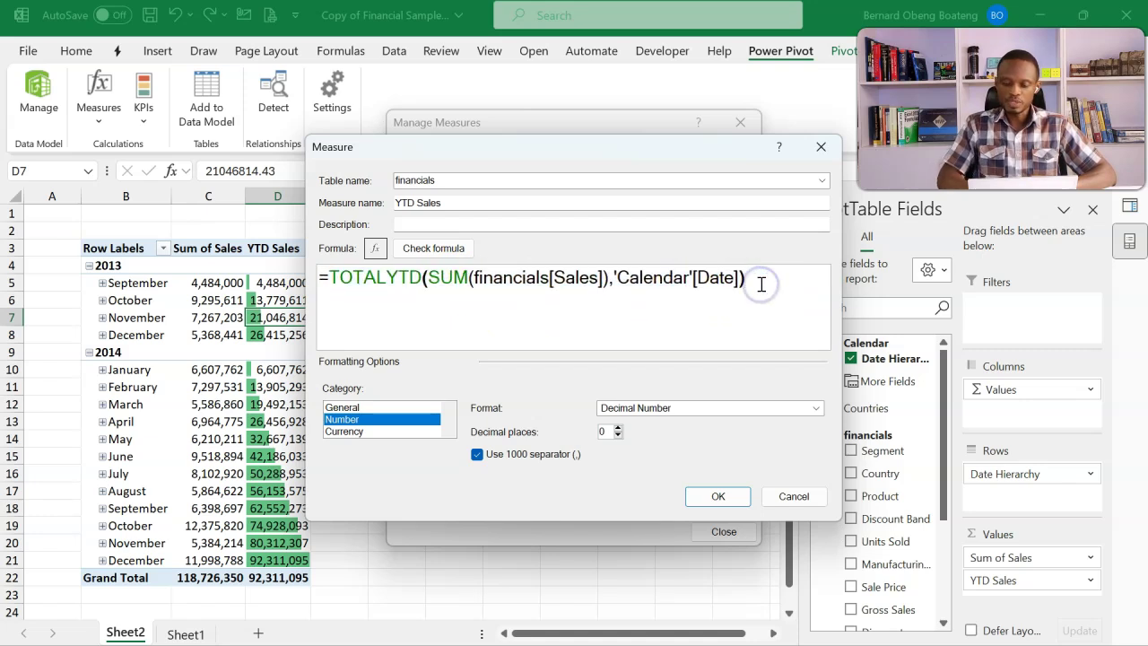
key(BackSpace)
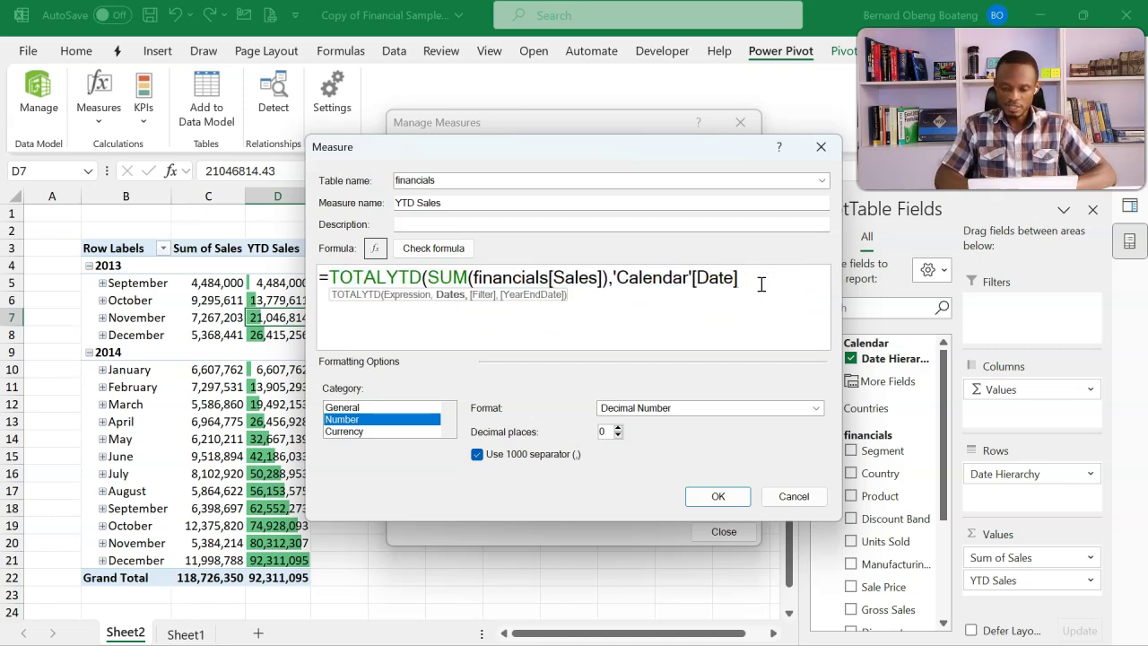
text(,)
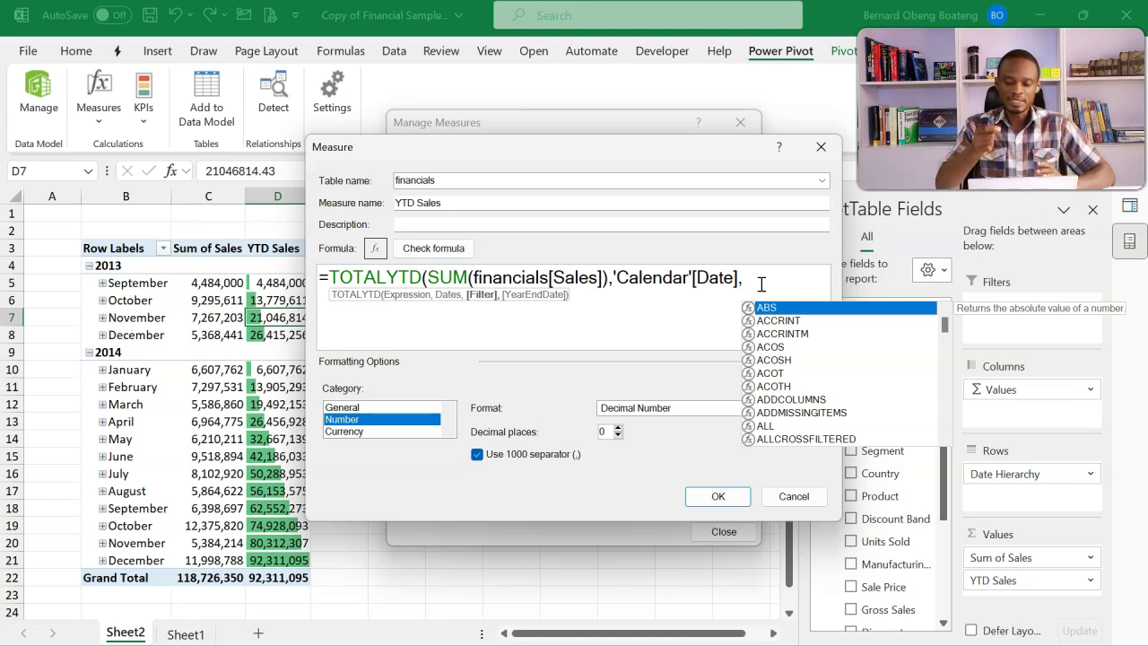
text(coun)
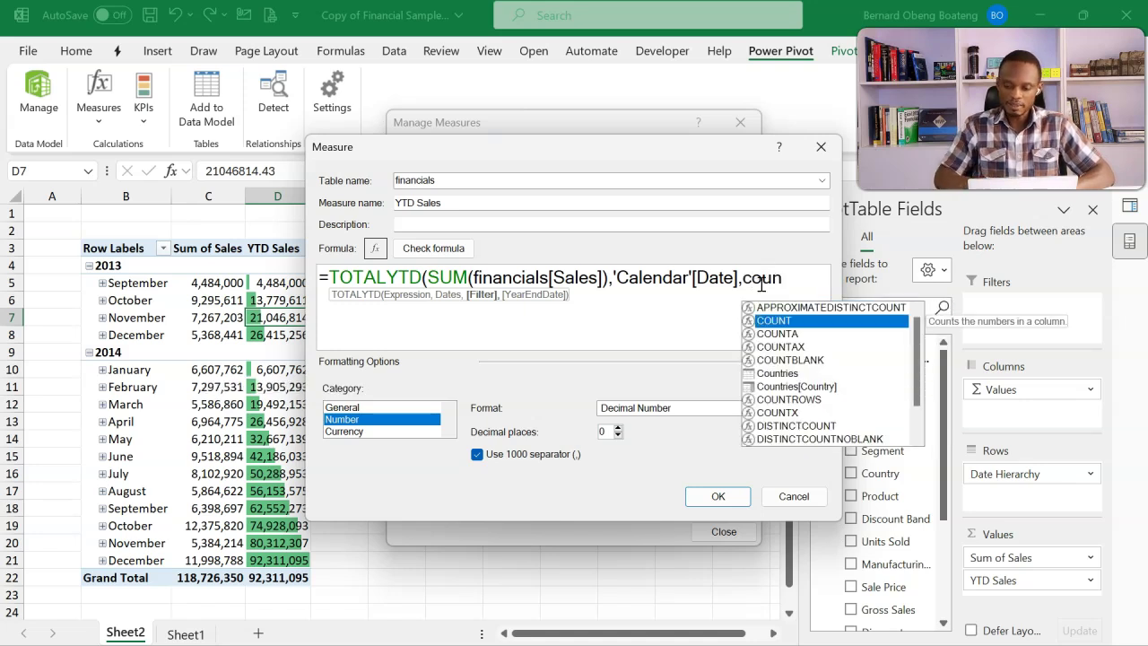
key(Down)
key(Down)
key(Down)
key(Down)
key(Tab)
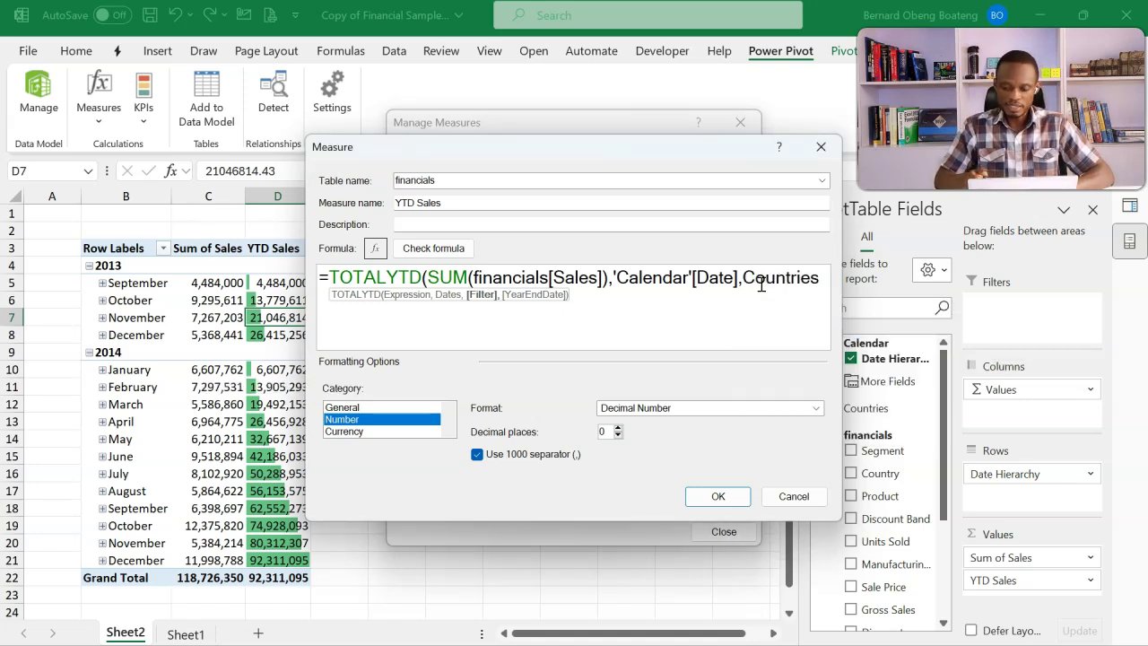
text([)
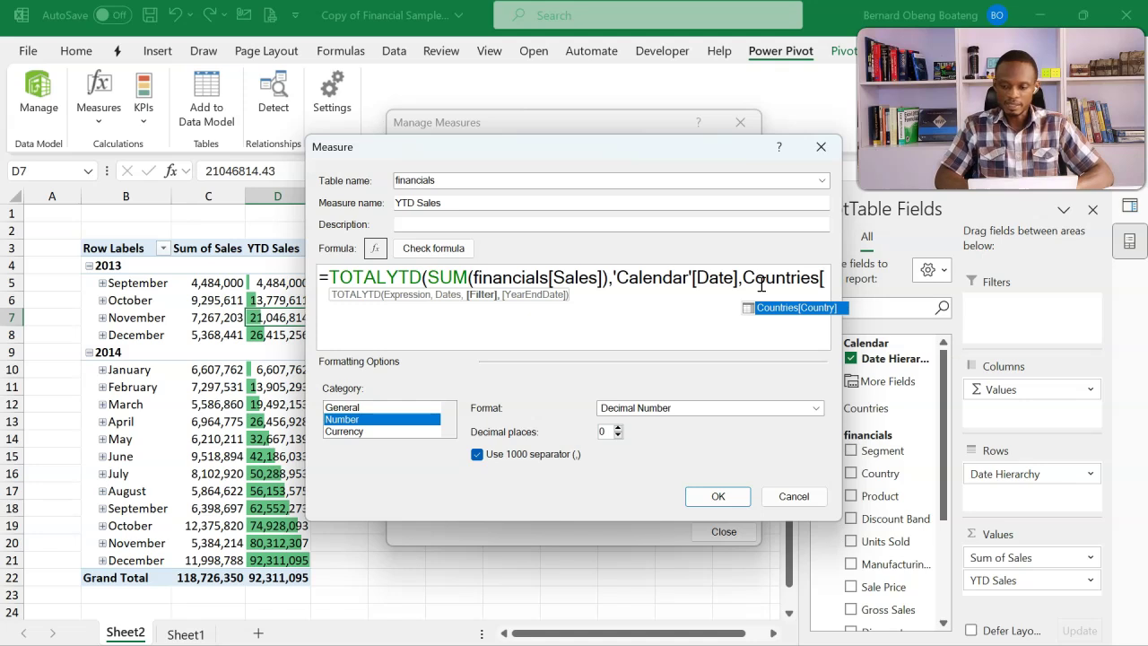
key(Tab)
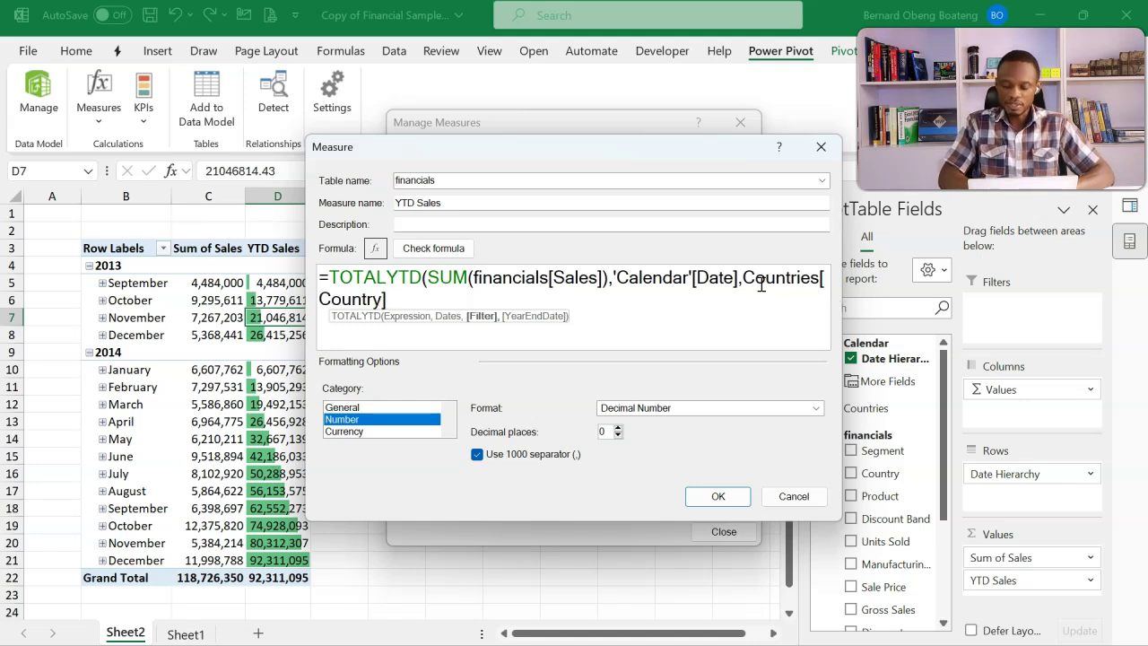
text(=)
text("Mex)
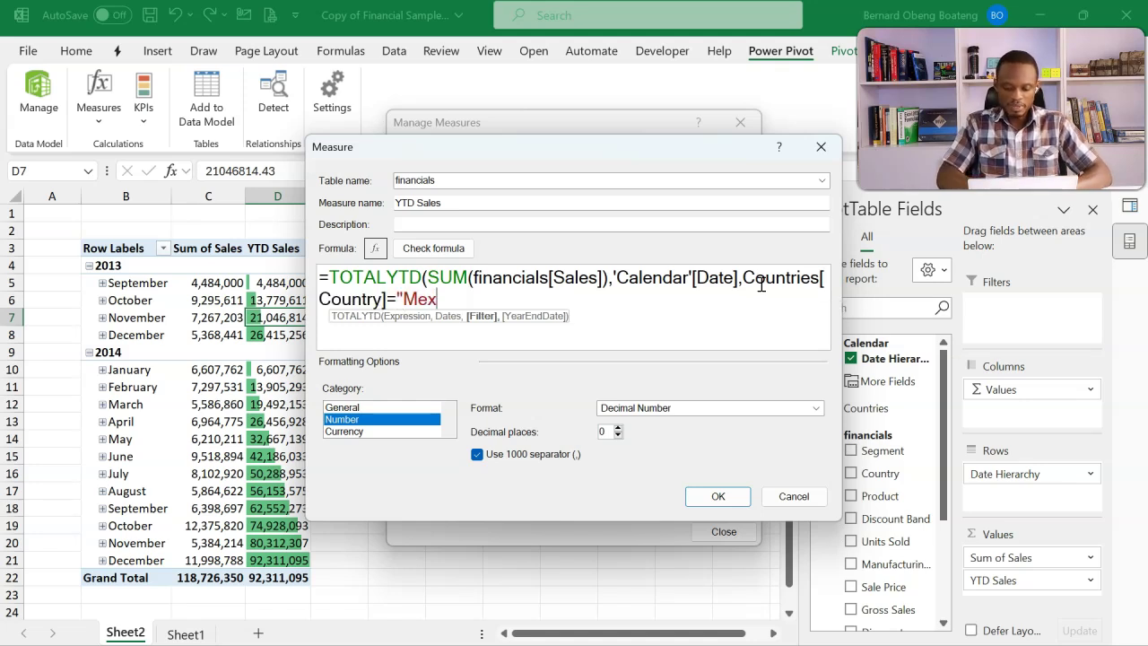
text(ico")
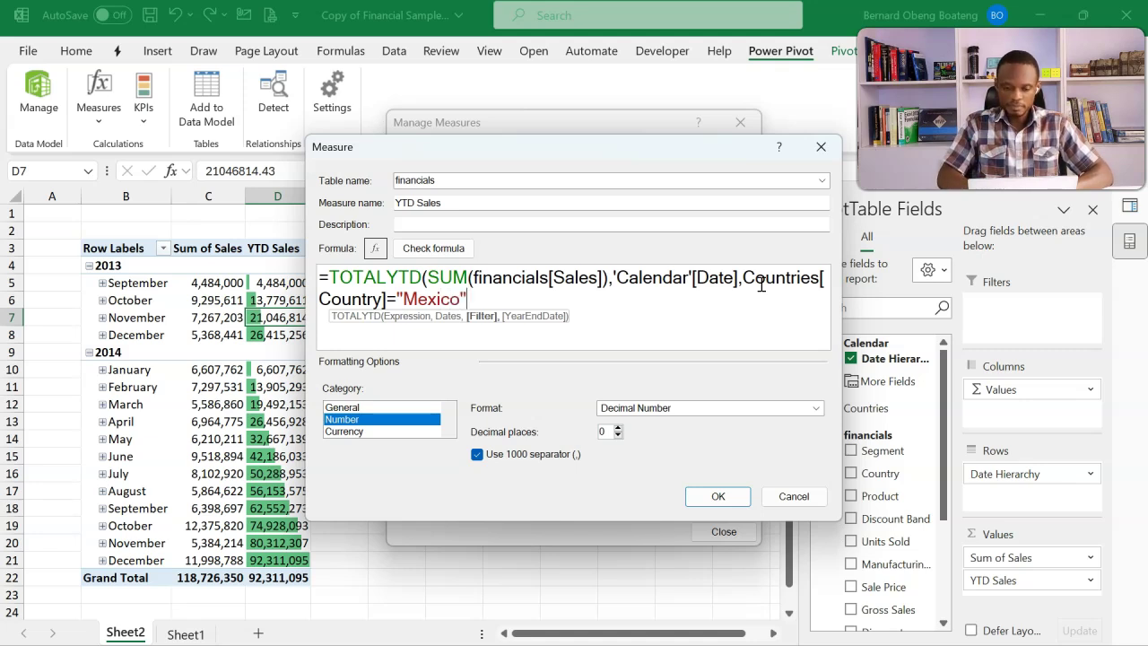
click(556, 306)
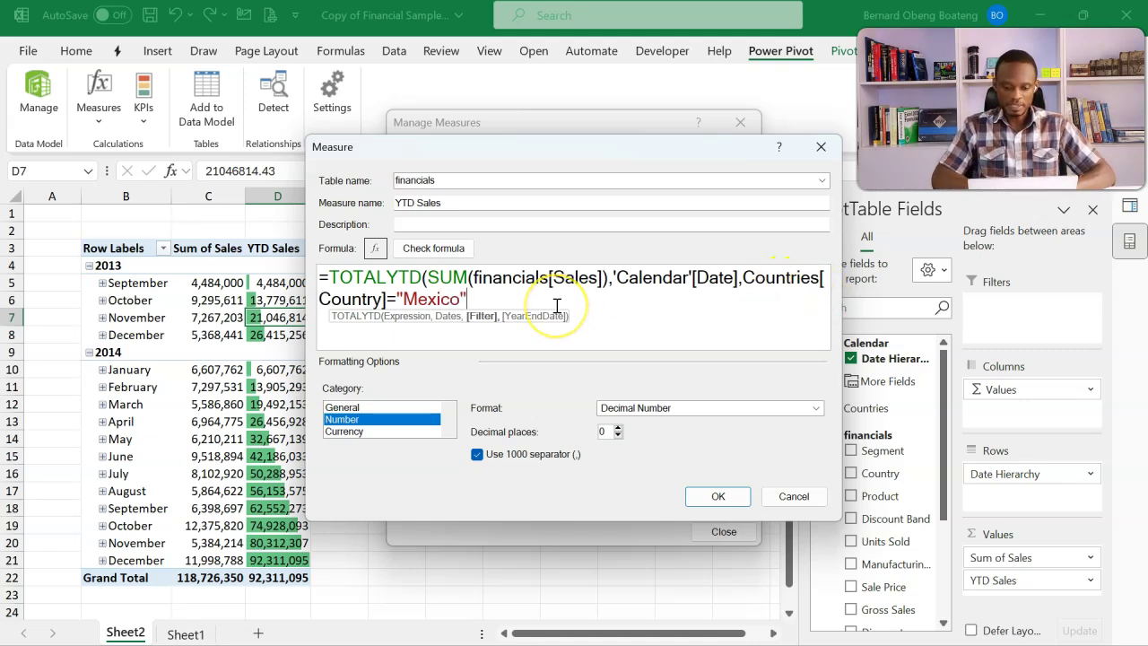
- Add "09-30" as the year-end argument, close the formula, check it, and save the measure
text(,)
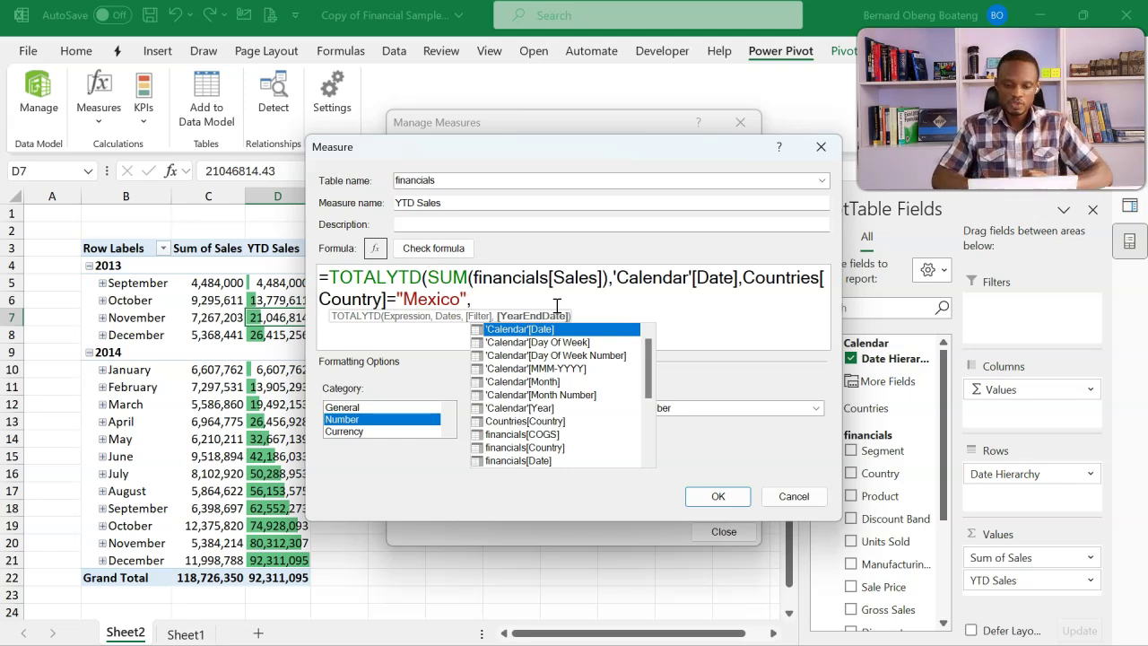
key(Escape)
text(")
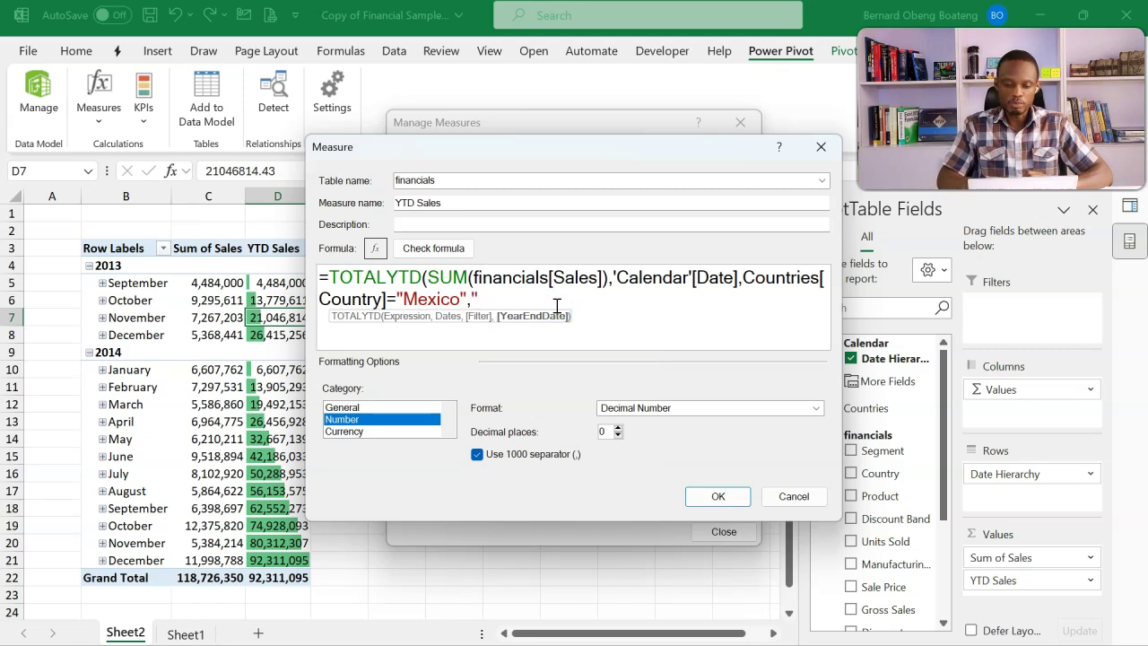
text(09)
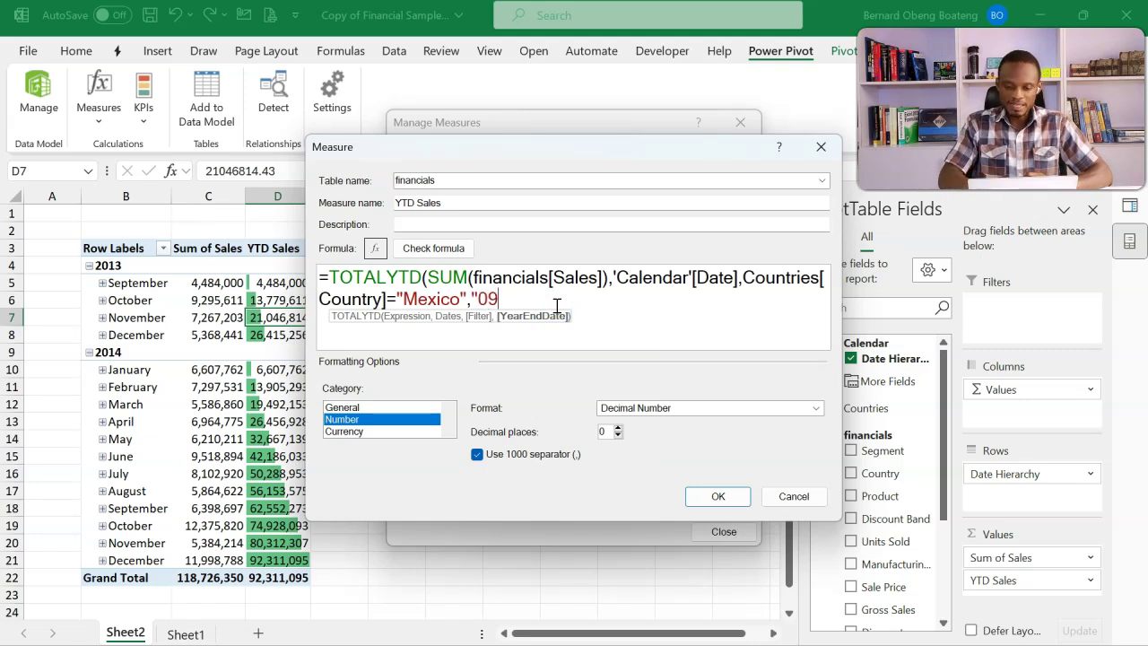
text(-)
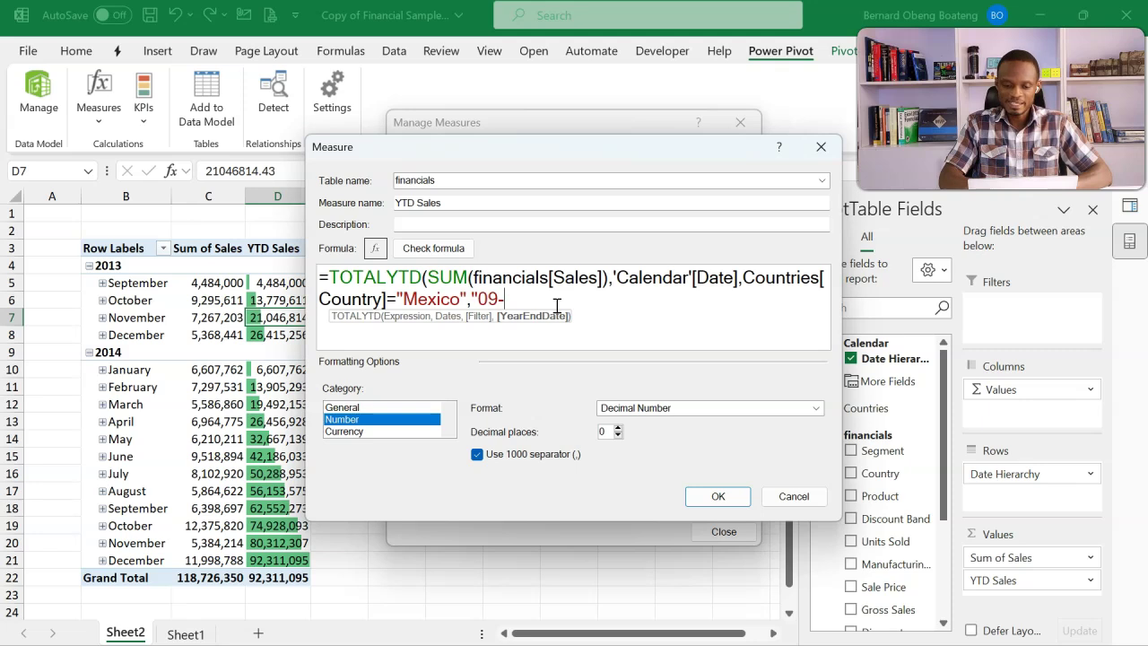
text(3)
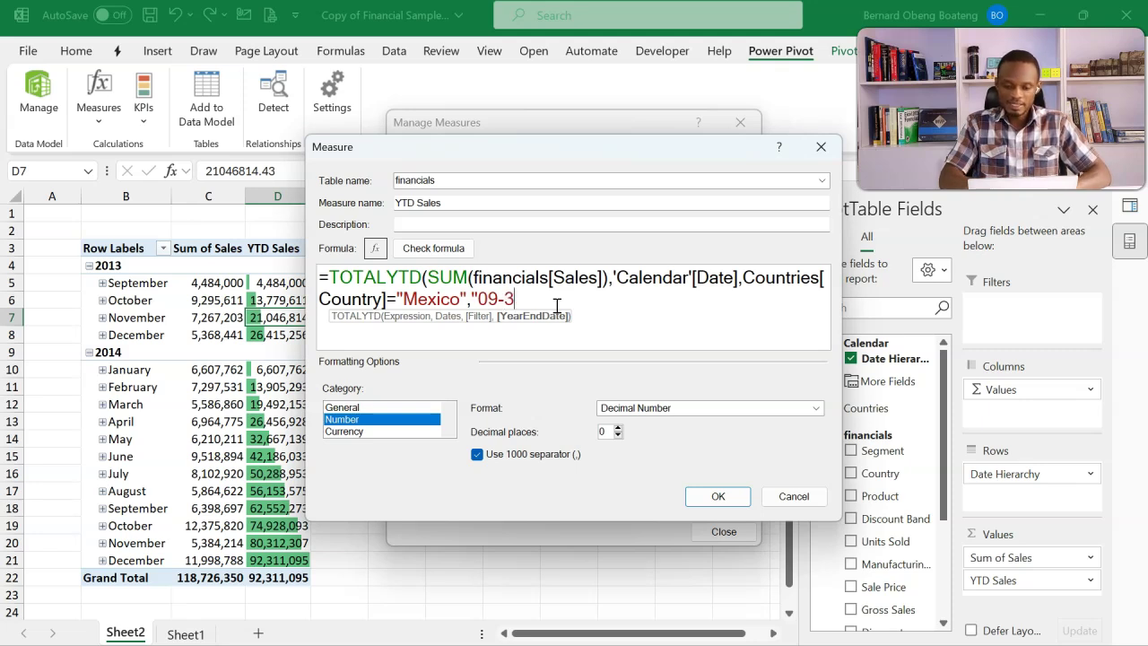
text(0)
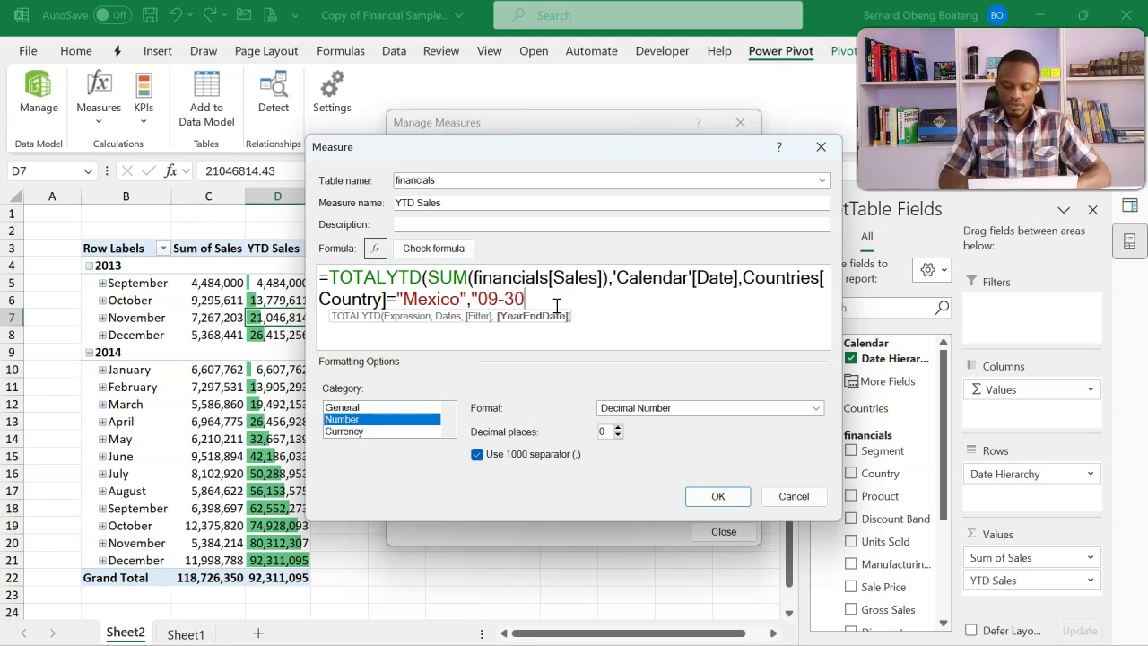
text("))
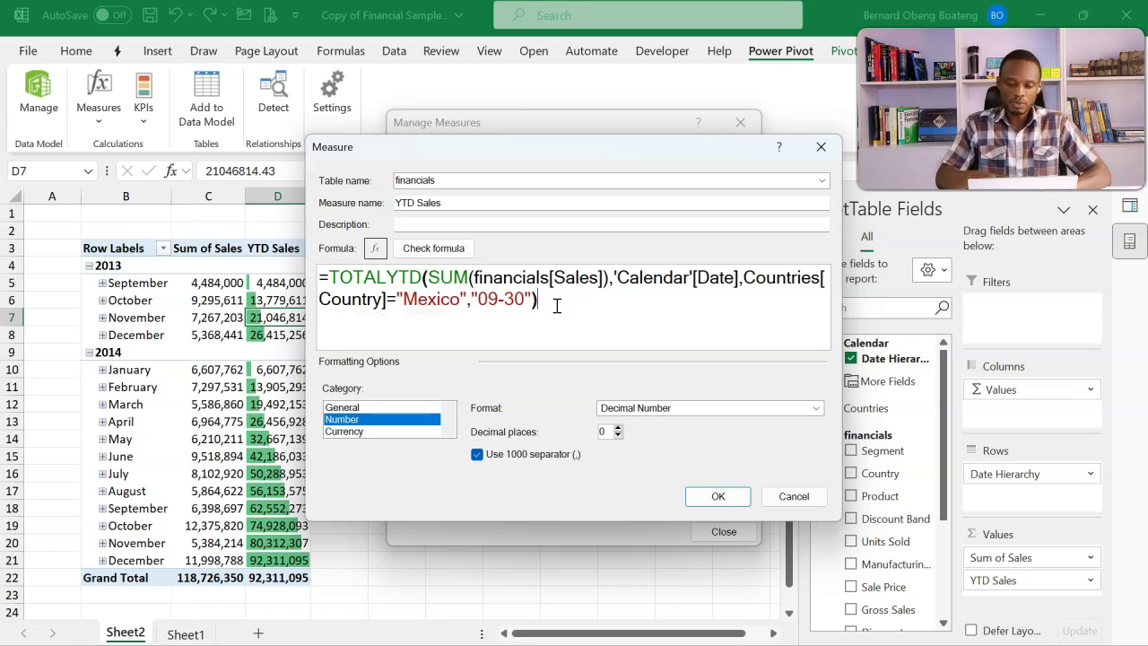
click(454, 247)
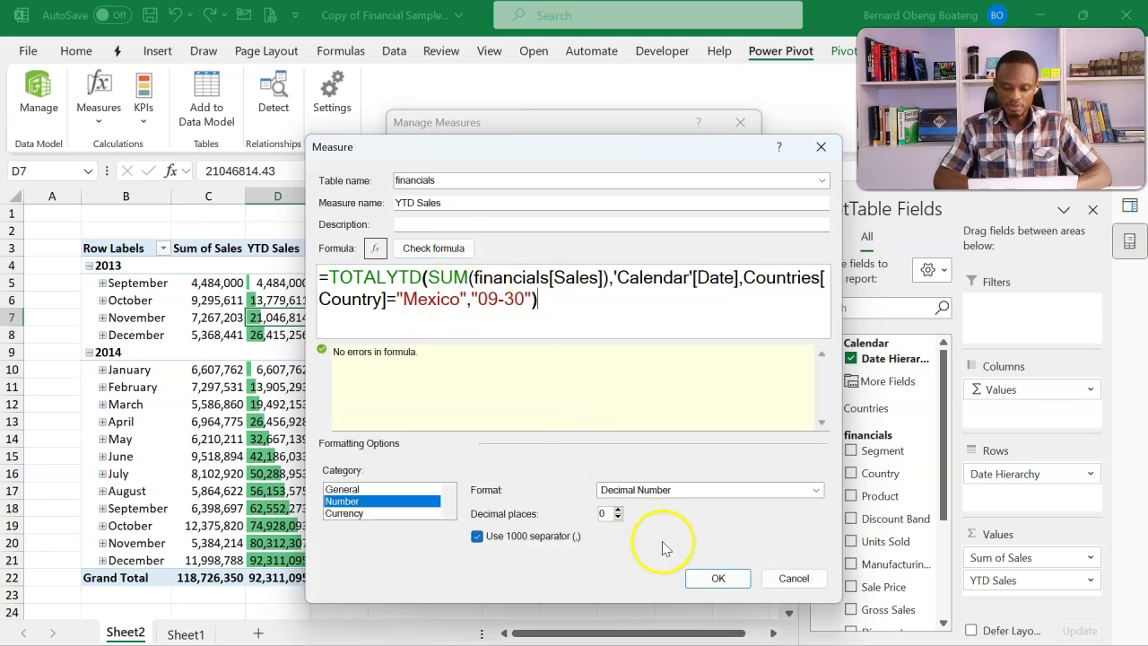
click(700, 578)
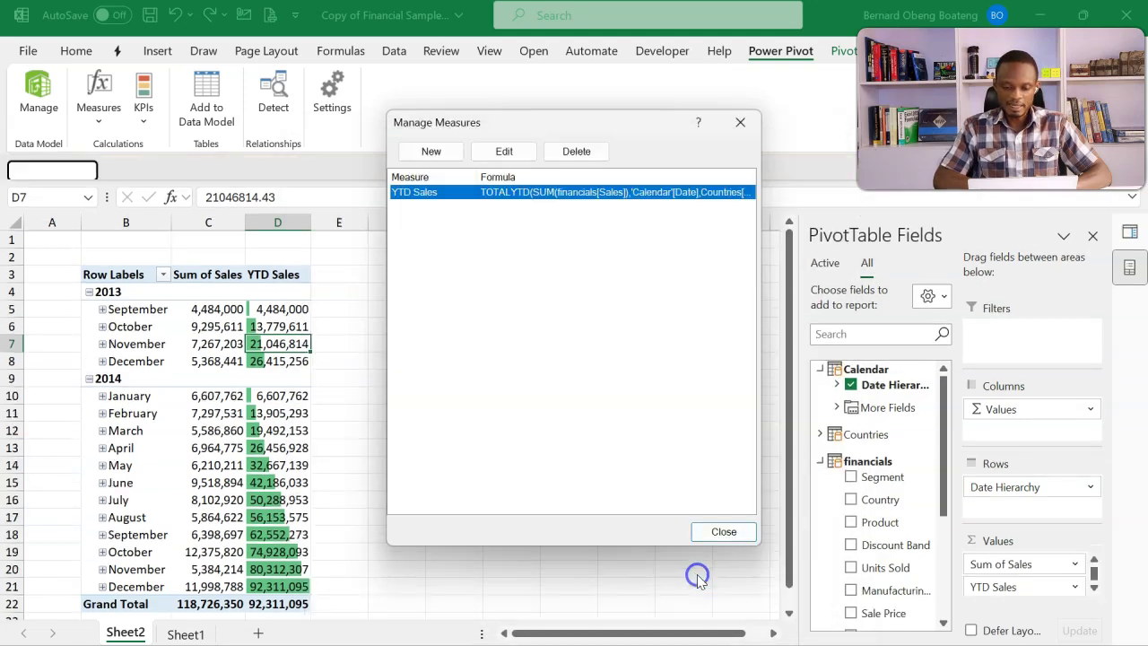
- Close Manage Measures and inspect the September and October 2013 YTD Sales values
click(722, 532)
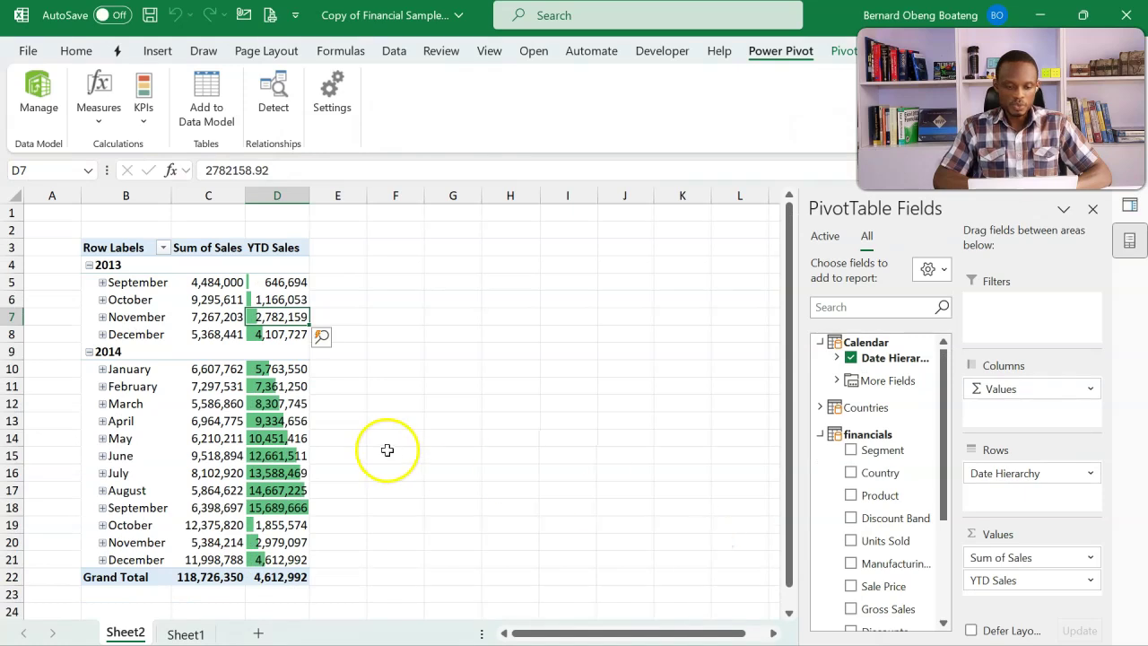
click(273, 284)
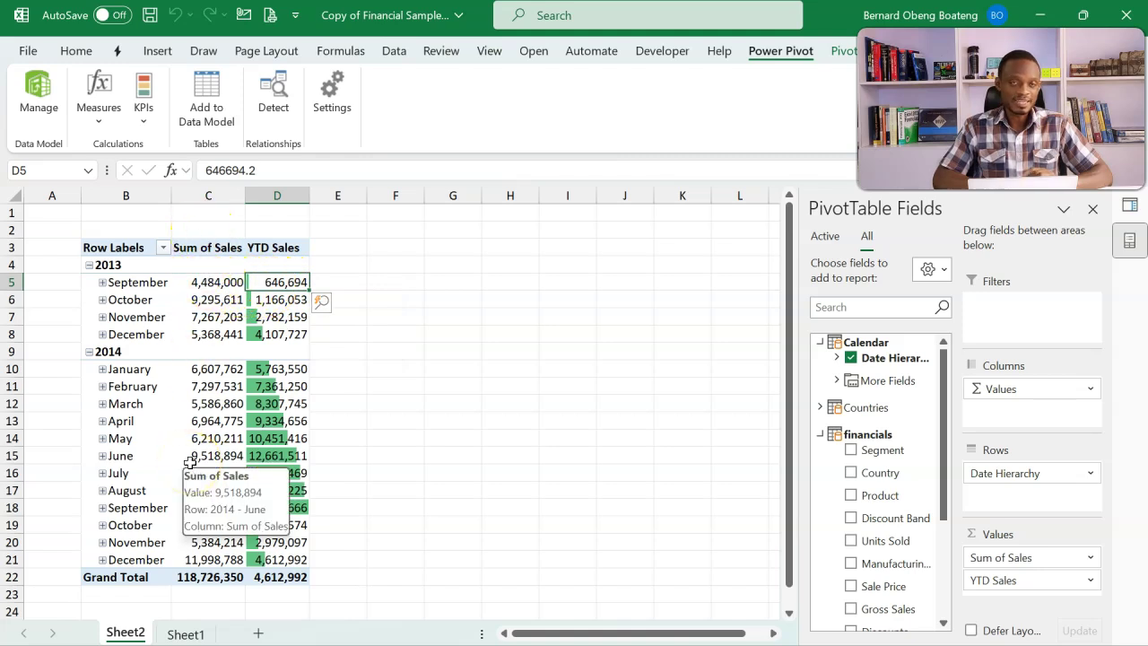
click(192, 300)
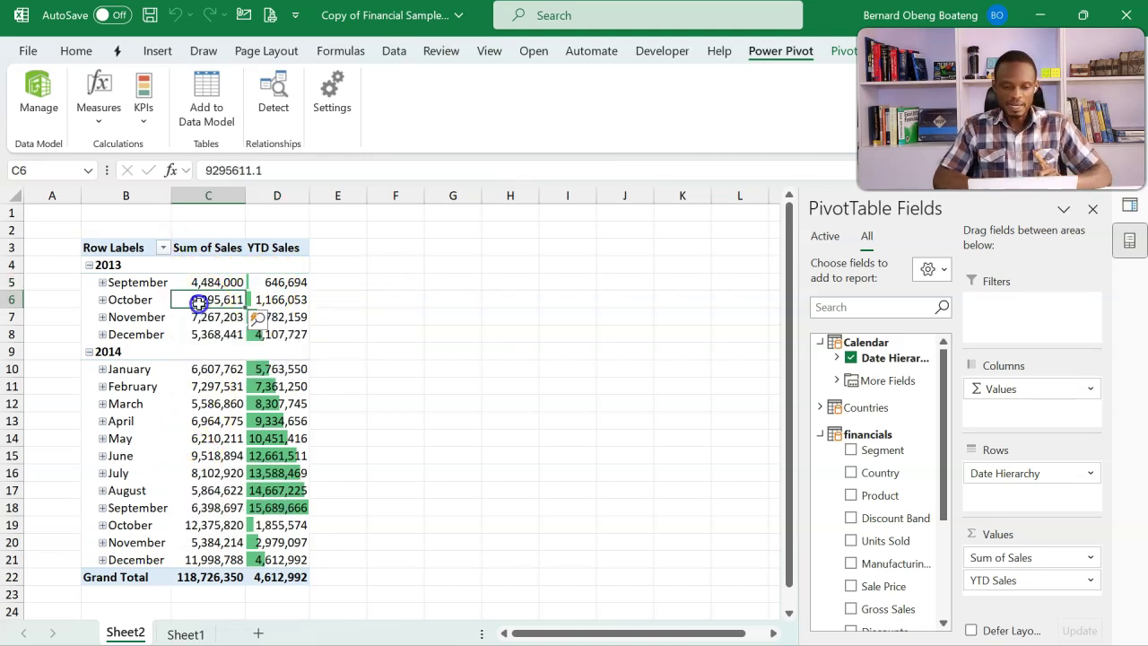
- Insert a slicer for Country from the Countries table, shown under All fields
click(159, 54)
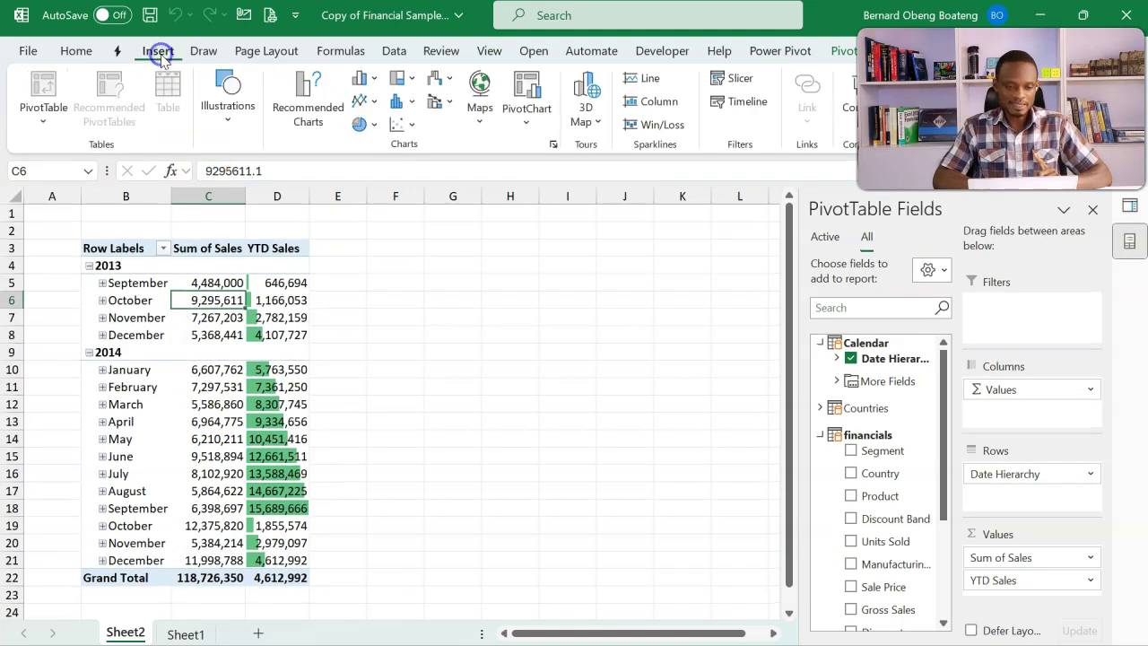
click(736, 81)
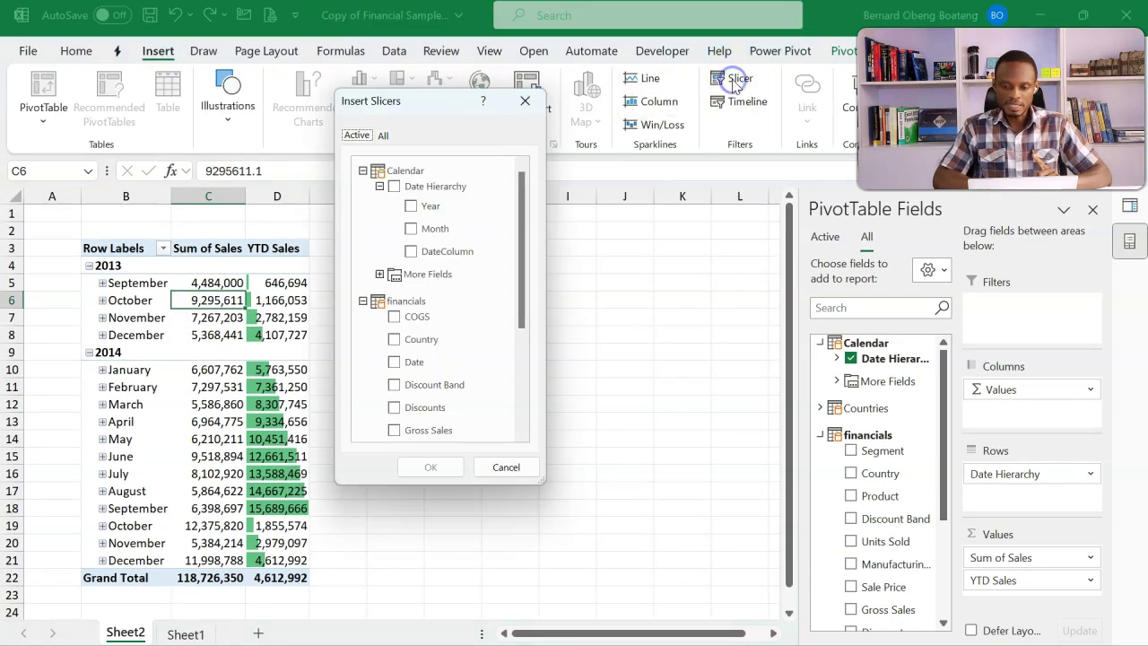
click(383, 135)
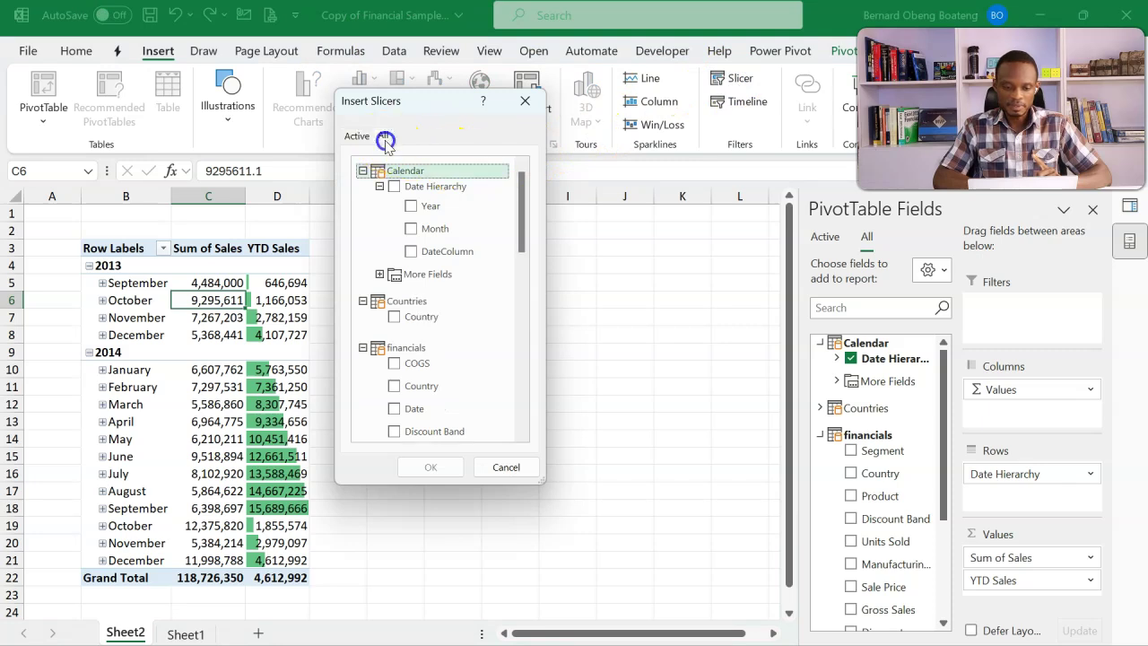
click(394, 316)
click(430, 467)
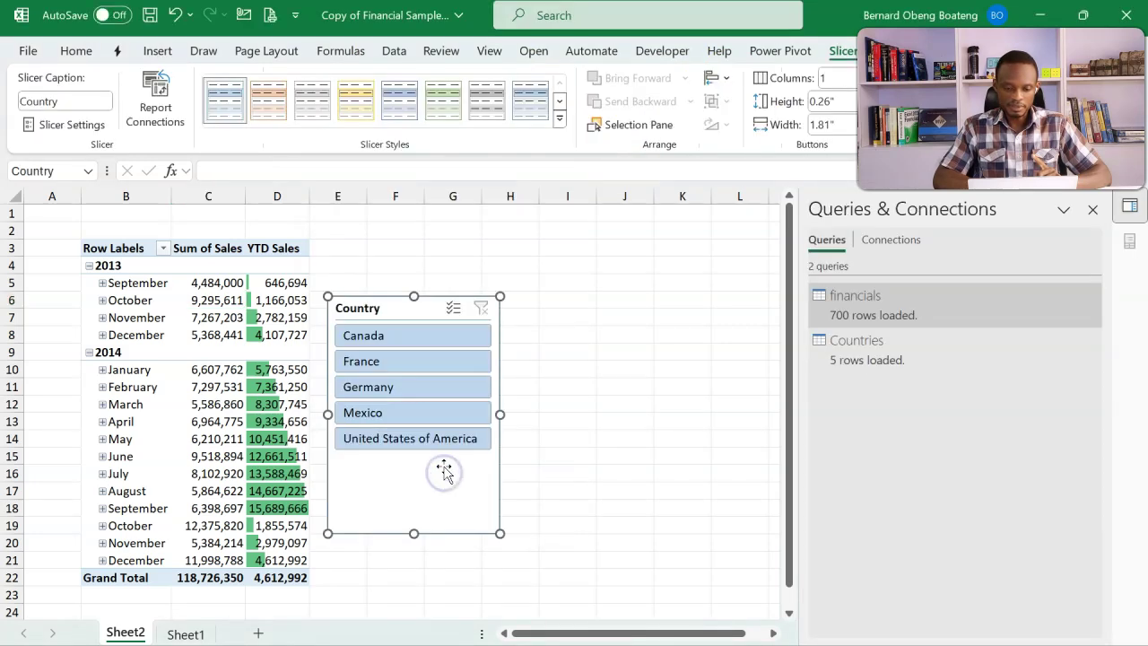
- Filter the slicer to Mexico, move it beside the table, and check September–October YTD values
click(424, 413)
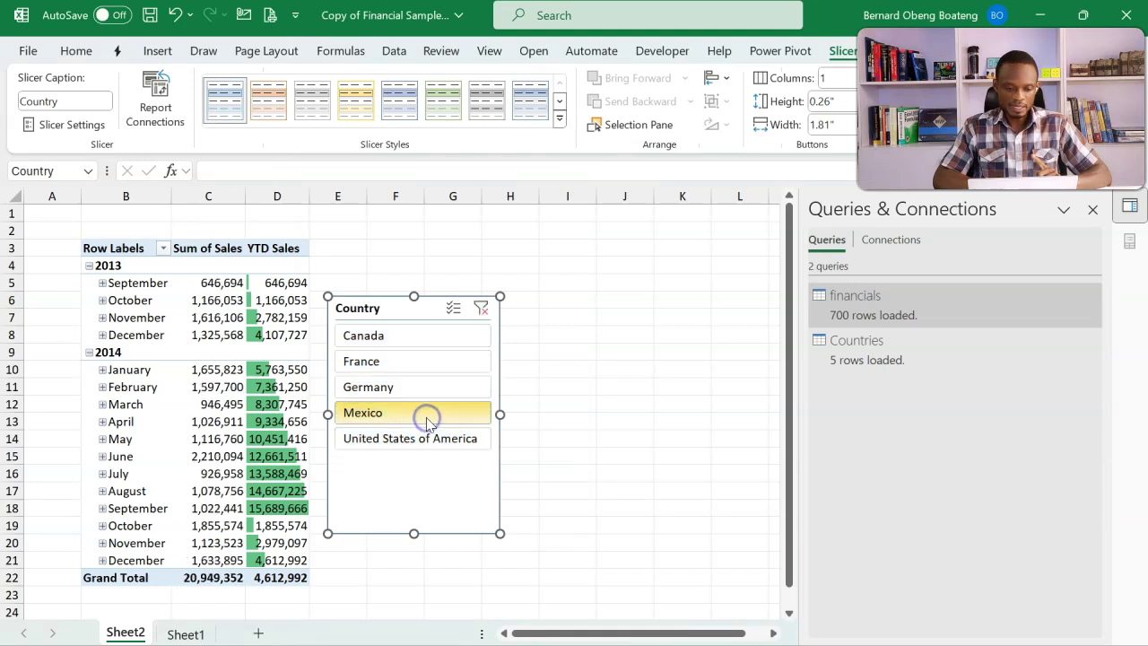
drag(409, 314, 572, 257)
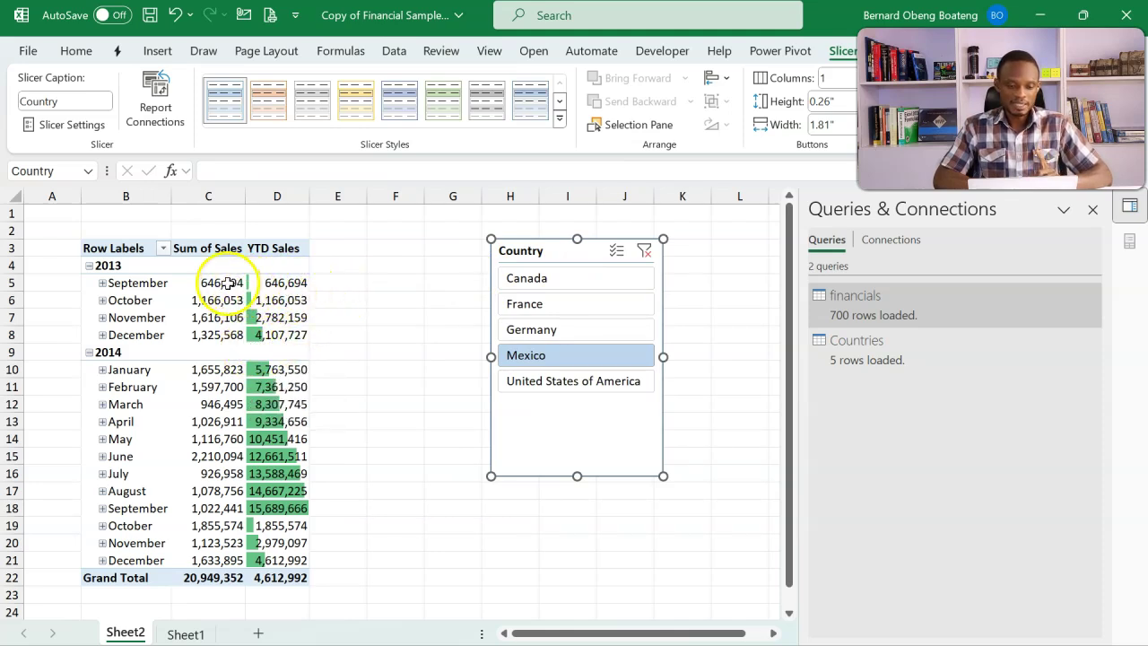
click(285, 283)
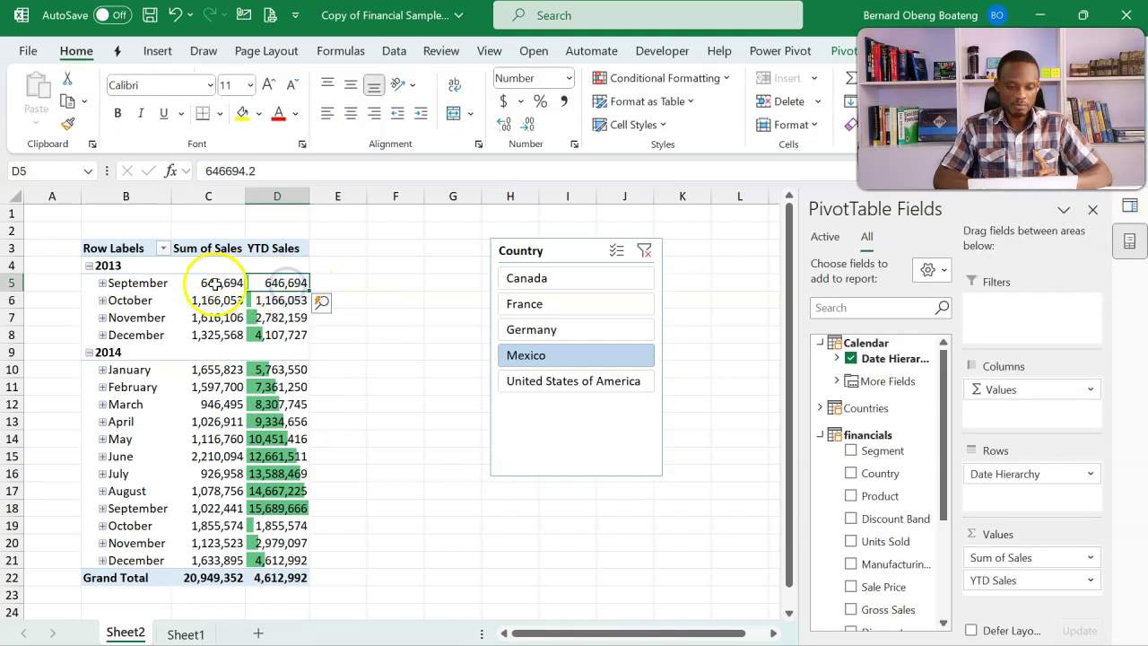
click(269, 302)
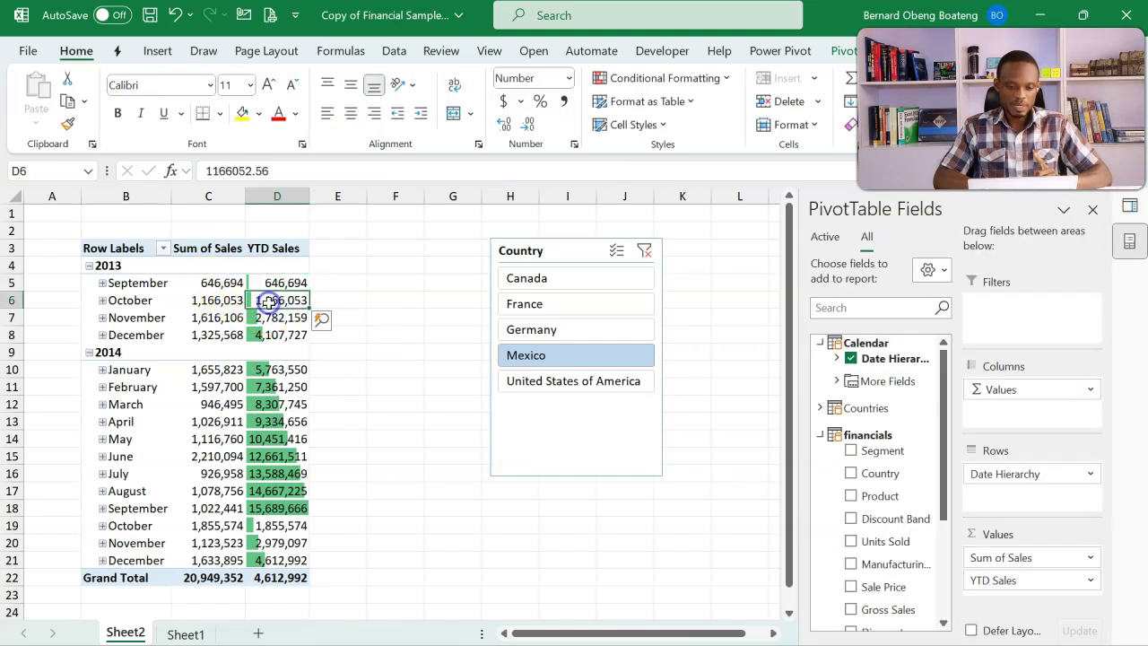
click(268, 518)
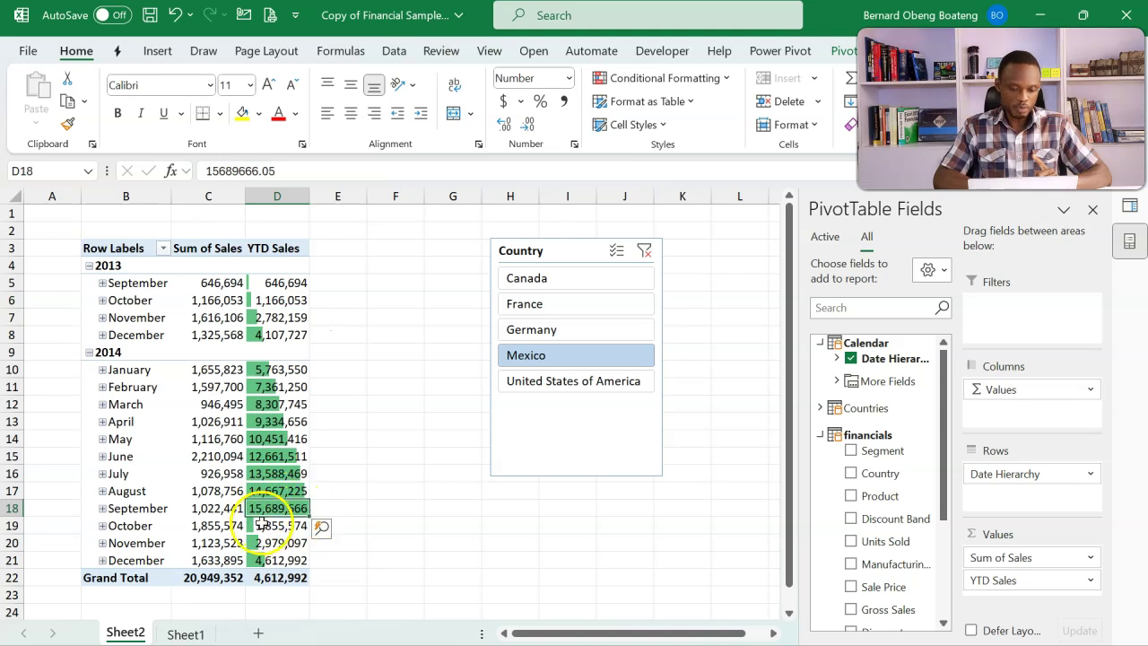
- Close the PivotTable field list and queries pane, then move the Country slicer right
click(1093, 210)
click(1129, 210)
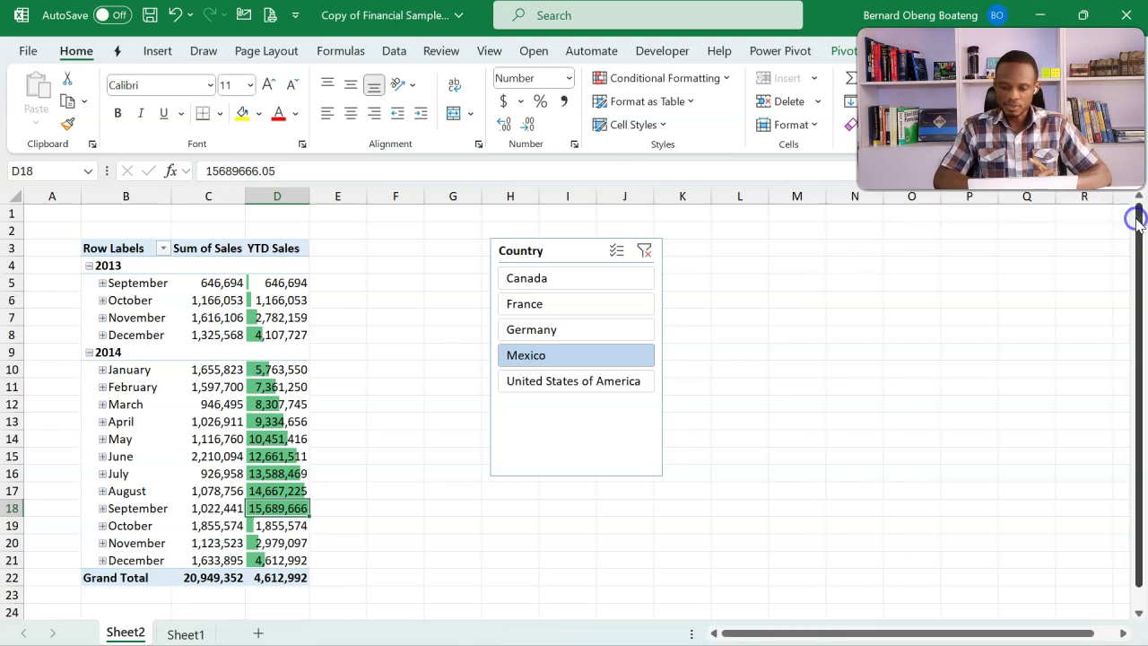
drag(585, 251, 921, 254)
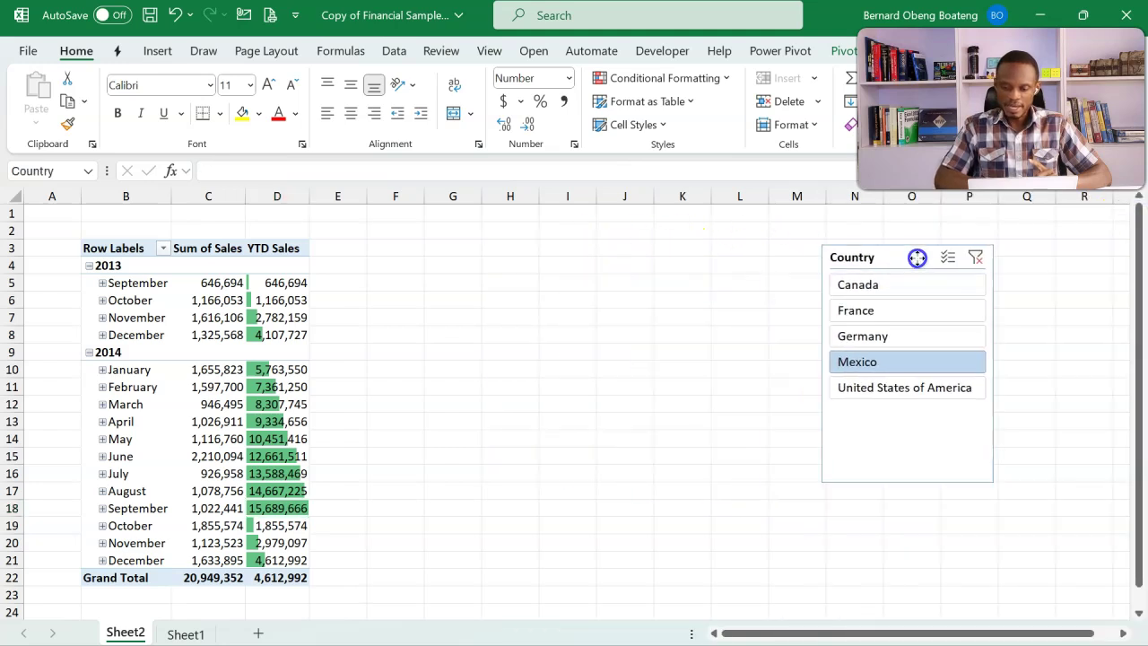
- Insert a clustered column PivotChart of Sum of Sales and YTD Sales beside the PivotTable
click(241, 346)
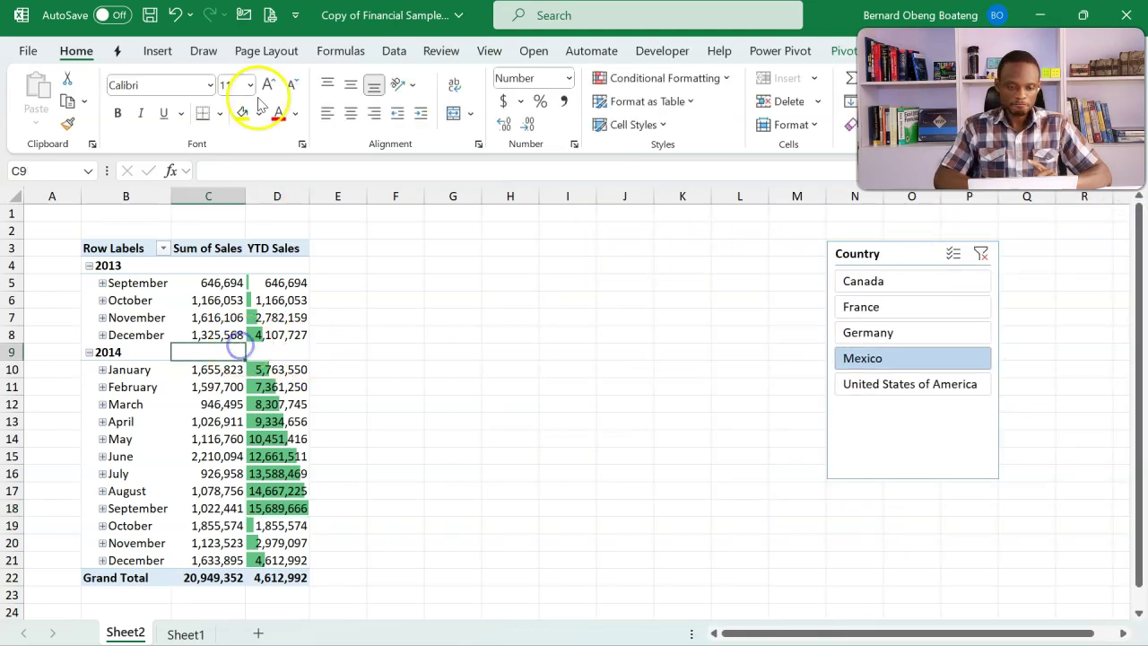
click(171, 46)
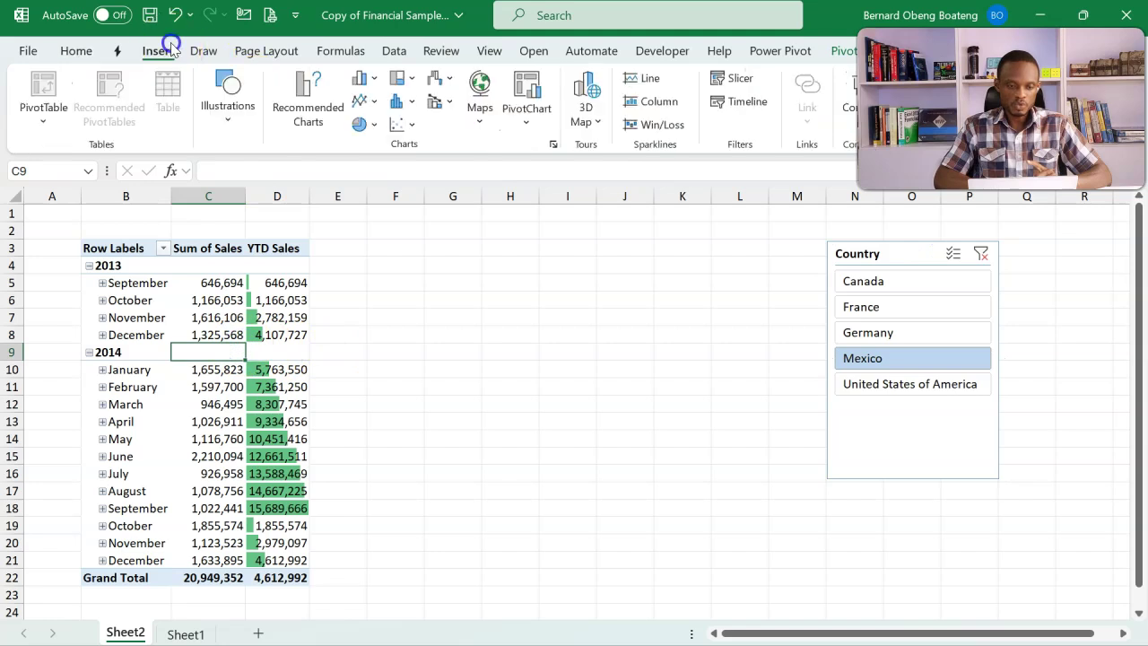
click(527, 90)
mouse_move(566, 324)
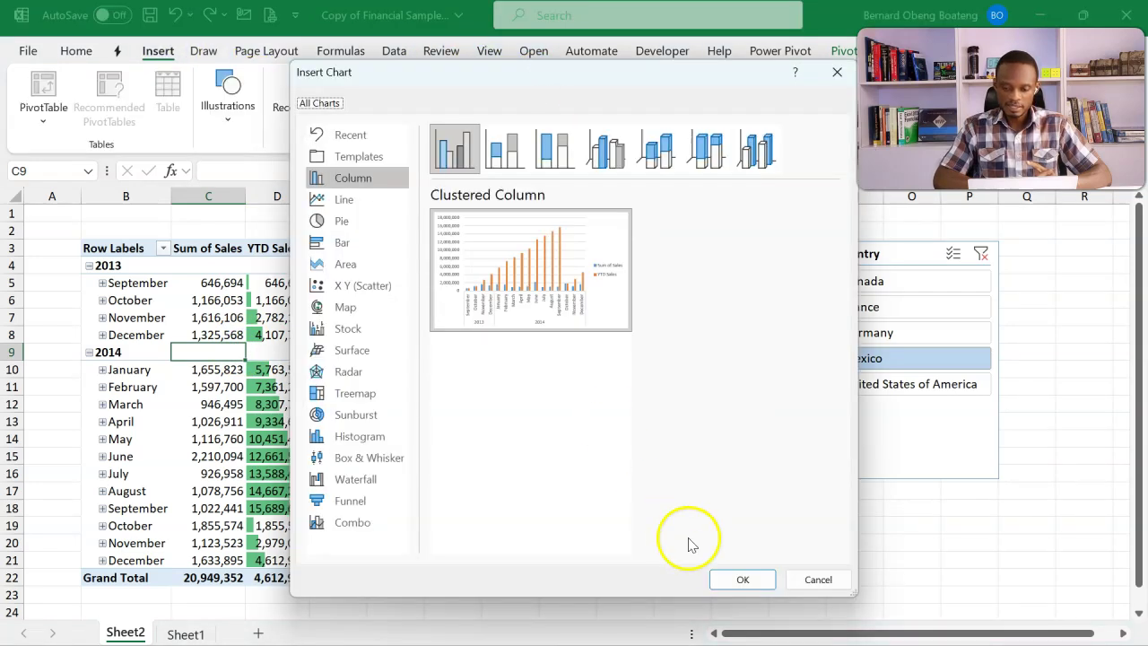
click(738, 579)
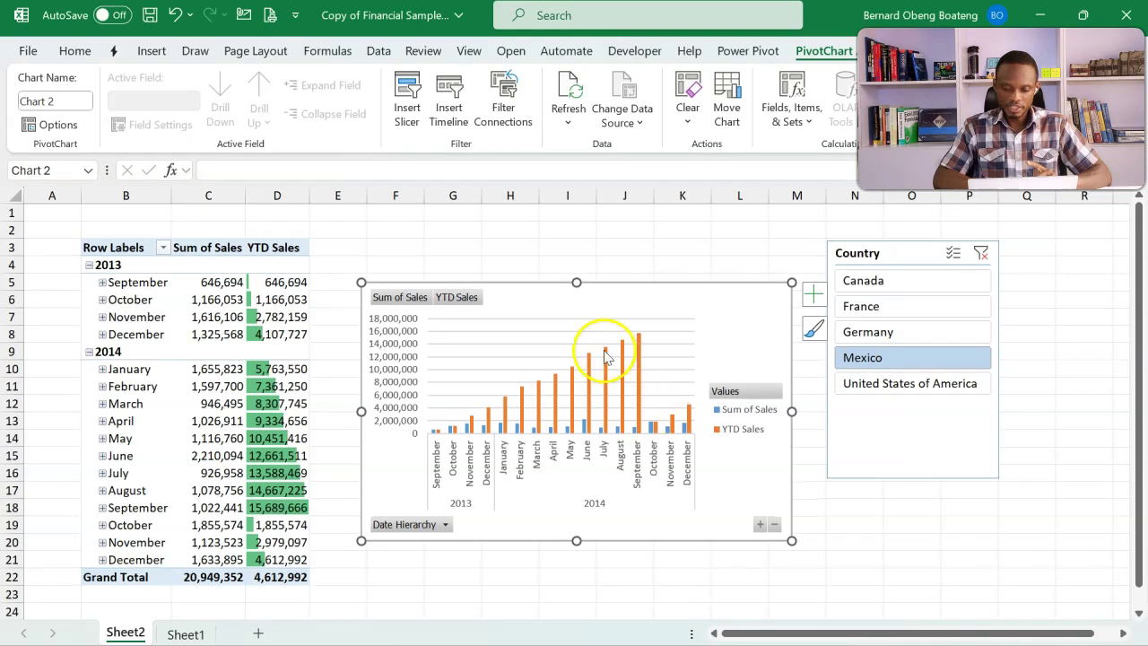
drag(528, 286, 499, 242)
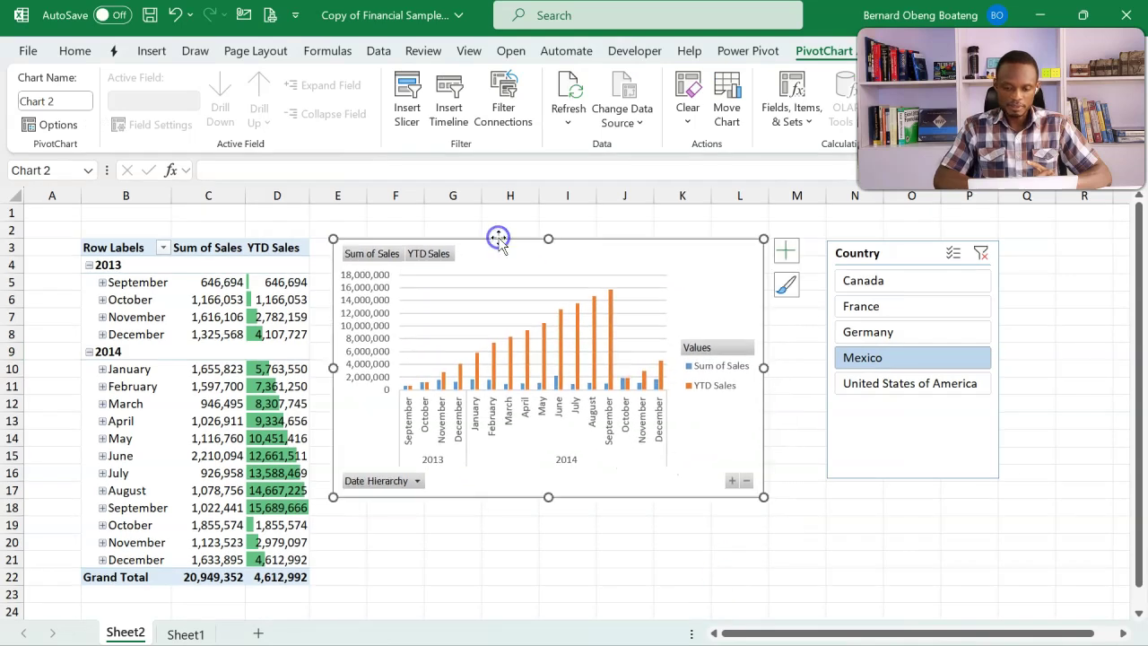
- Open Power Pivot's Manage Measures to reach the YTD Sales measure
click(280, 316)
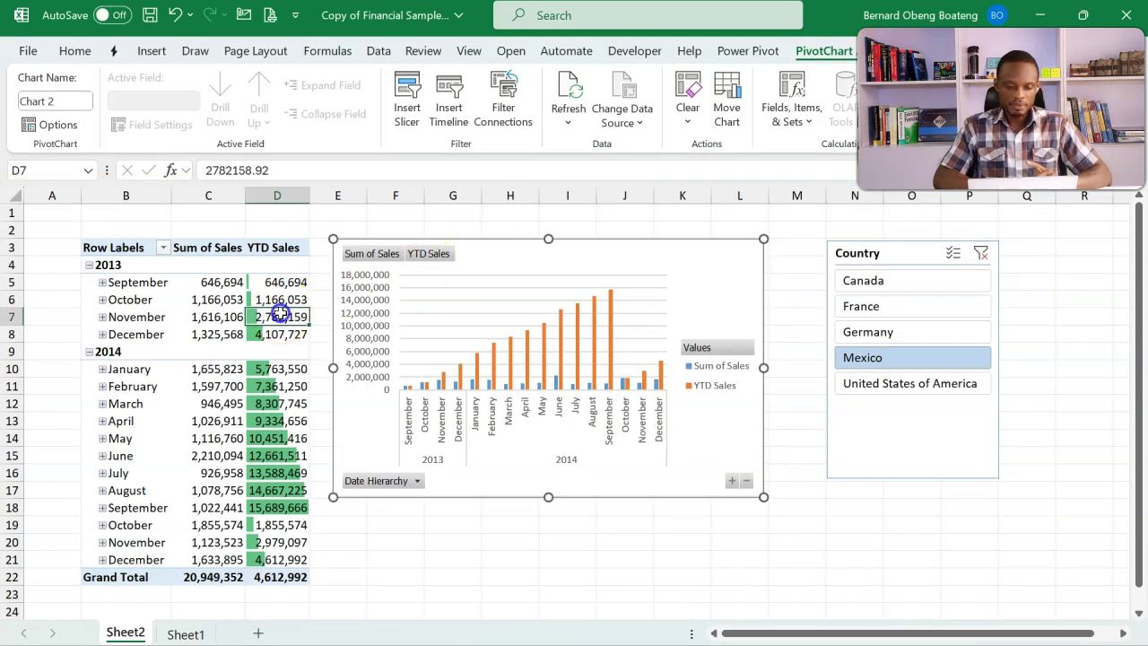
click(778, 50)
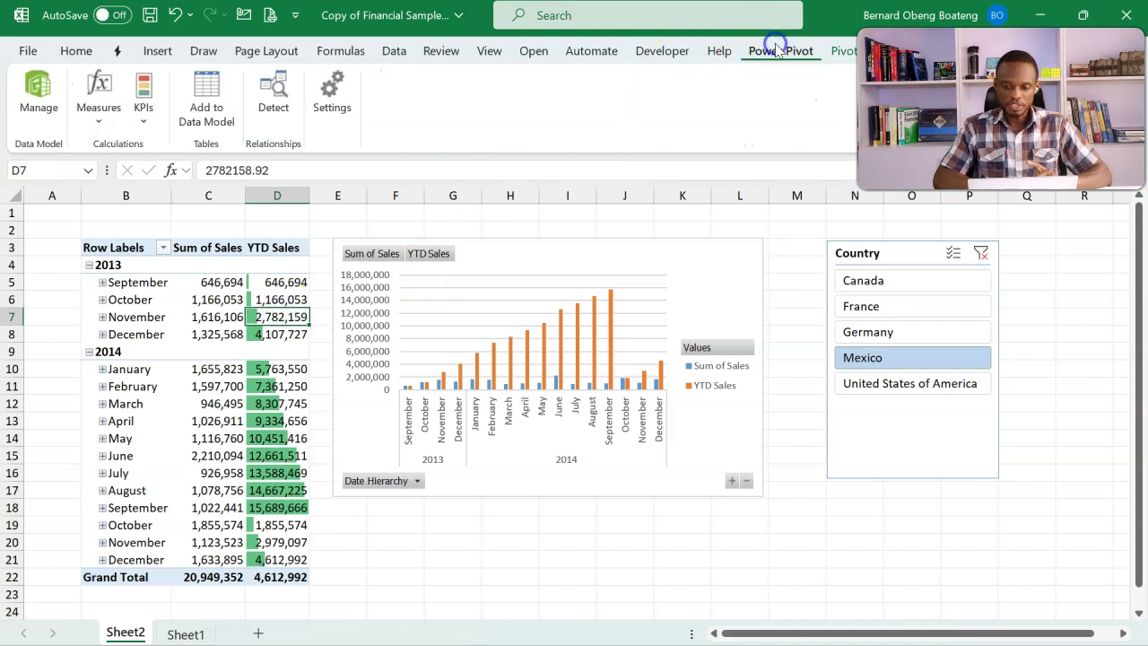
click(111, 117)
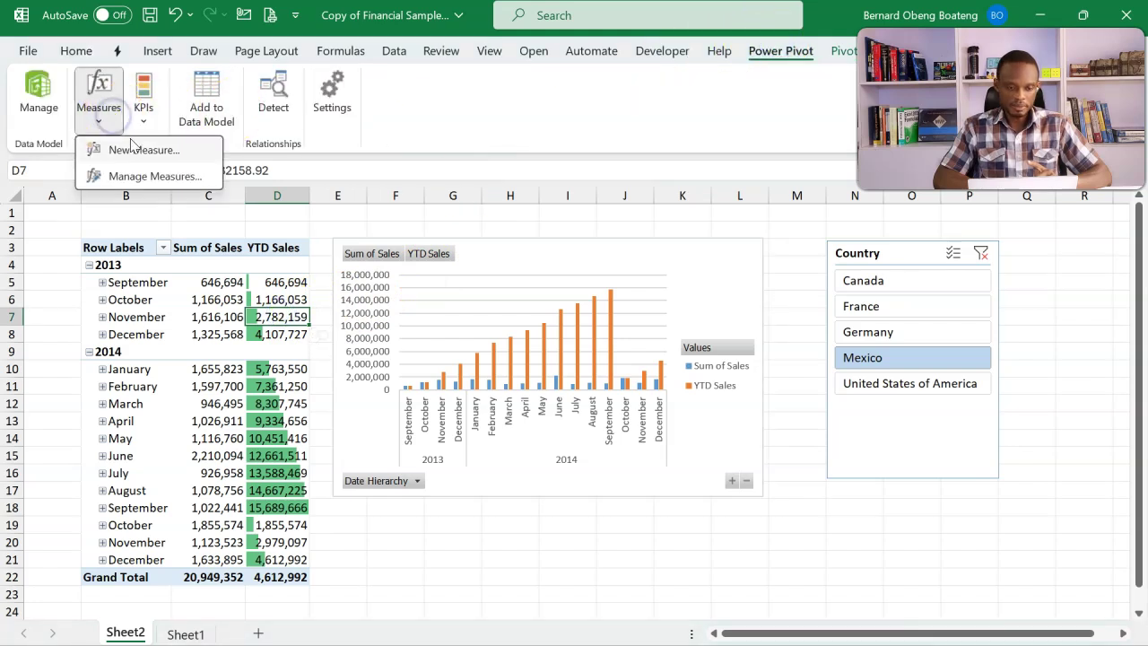
- Drop the Countries argument so YTD Sales is TOTALYTD over 'Calendar'[Date], check and save it
click(148, 176)
click(505, 149)
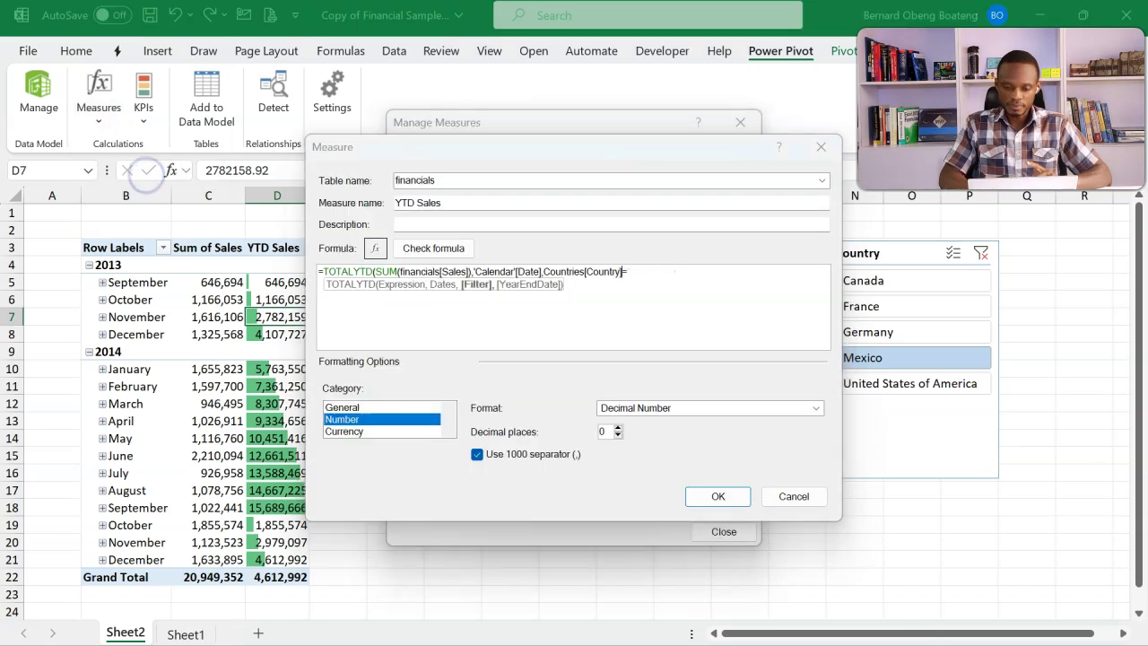
click(717, 284)
key(BackSpace)
key(BackSpace)
key(BackSpace)
key(BackSpace)
key(BackSpace)
key(BackSpace)
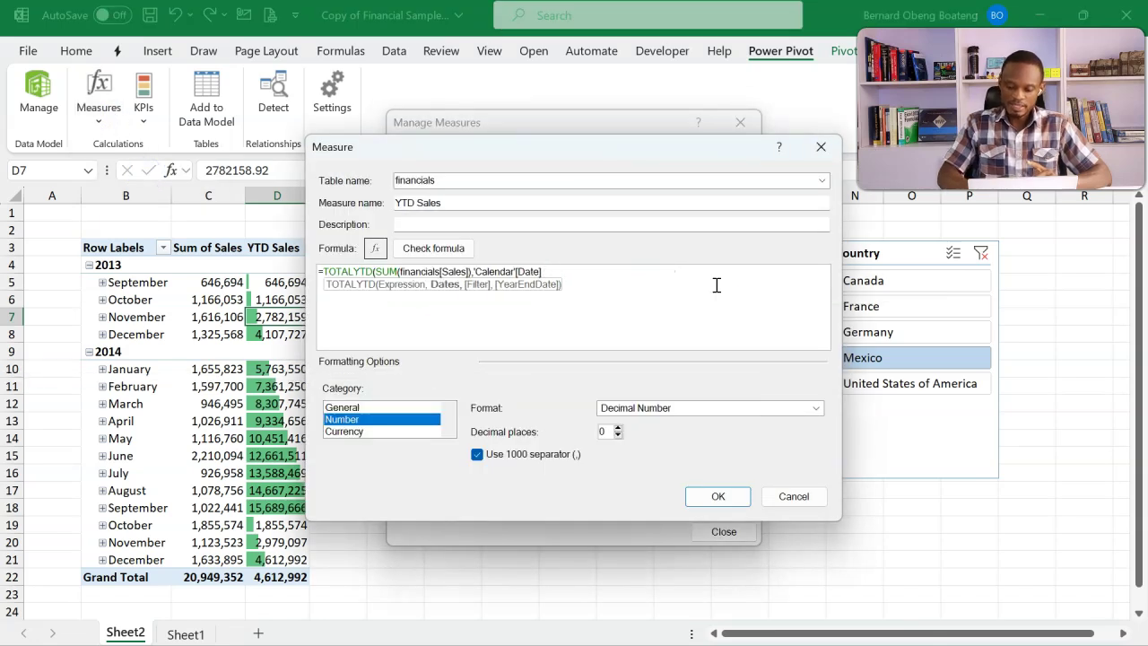
text())
scroll(717, 284, up, 1)
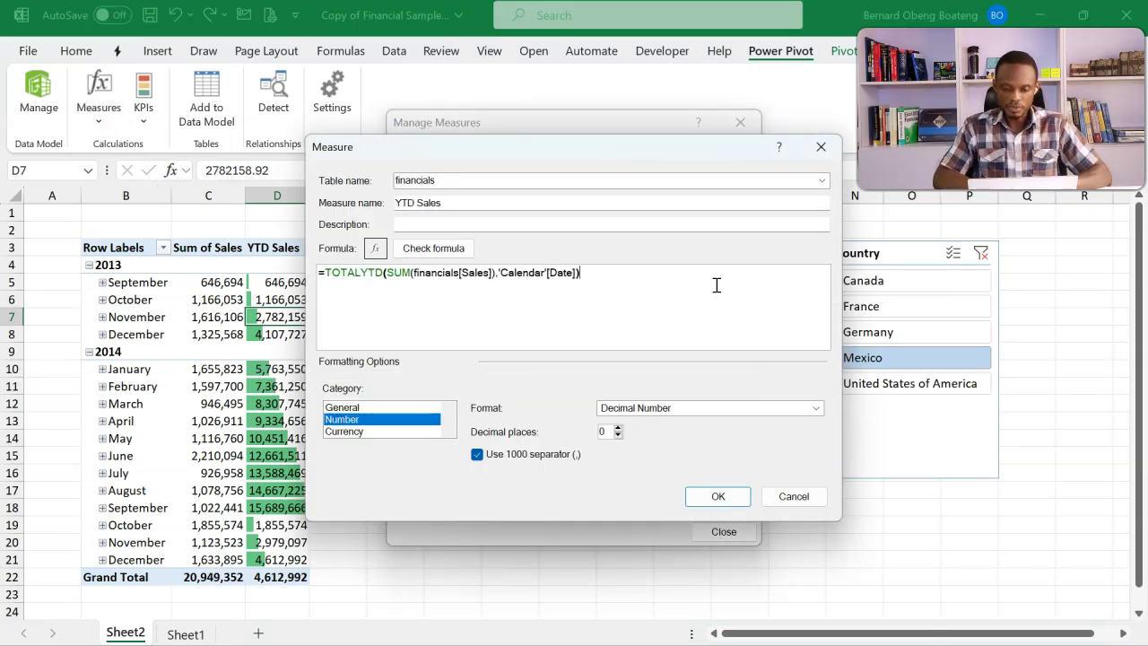
click(436, 248)
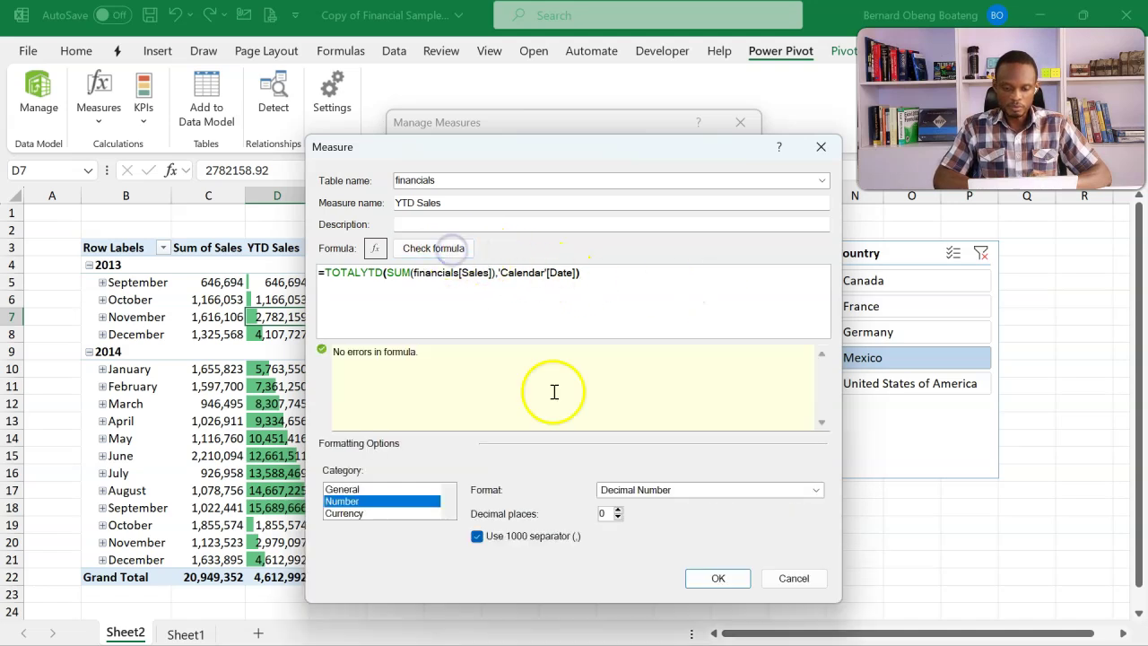
click(716, 577)
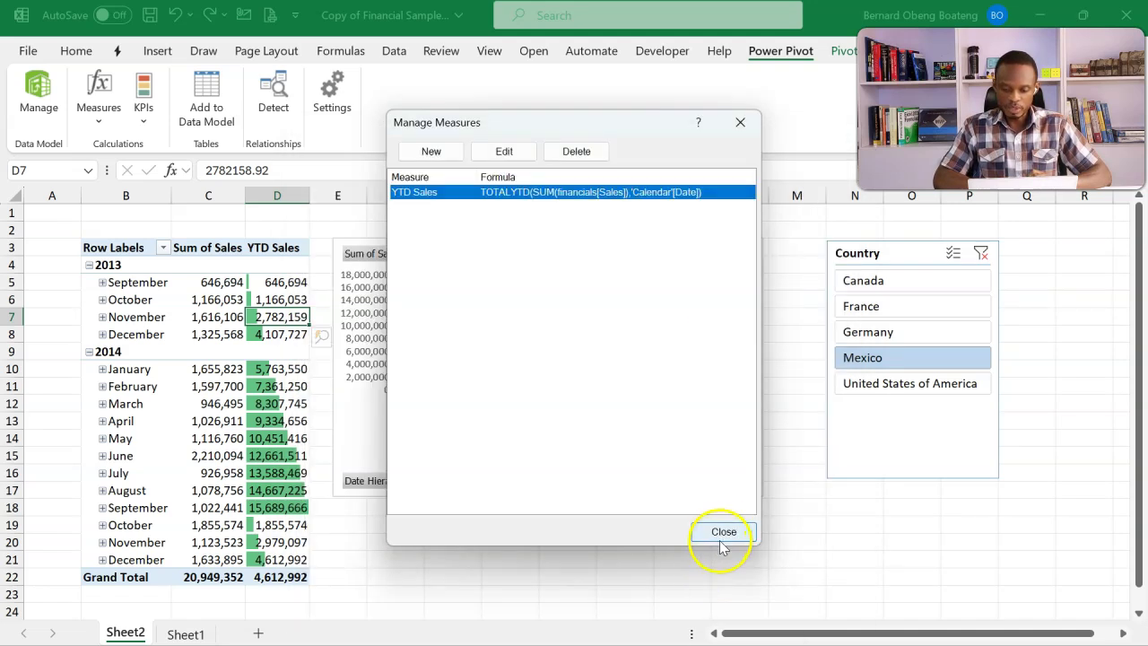
click(724, 533)
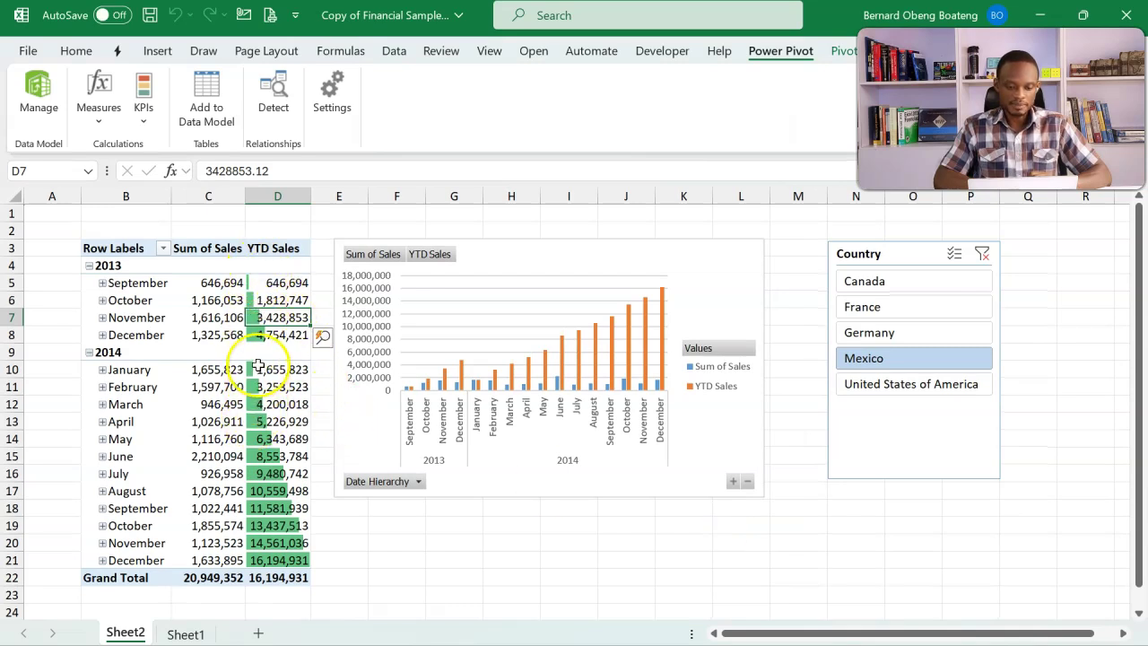
mouse_move(258, 365)
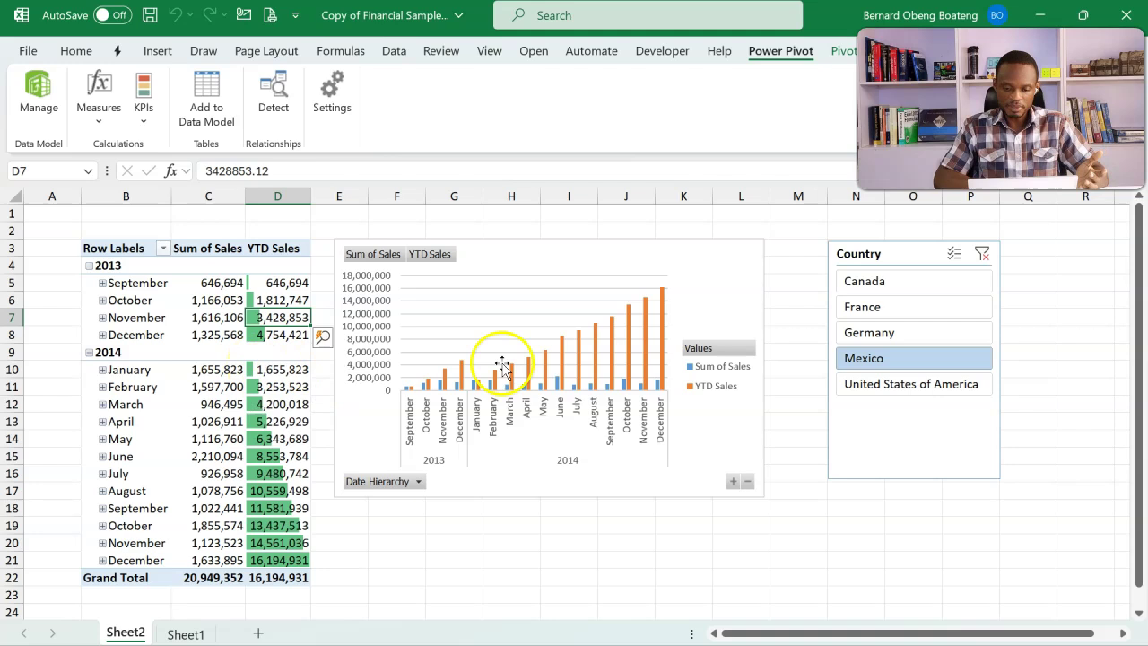
- Hide all field buttons on the PivotChart
click(565, 251)
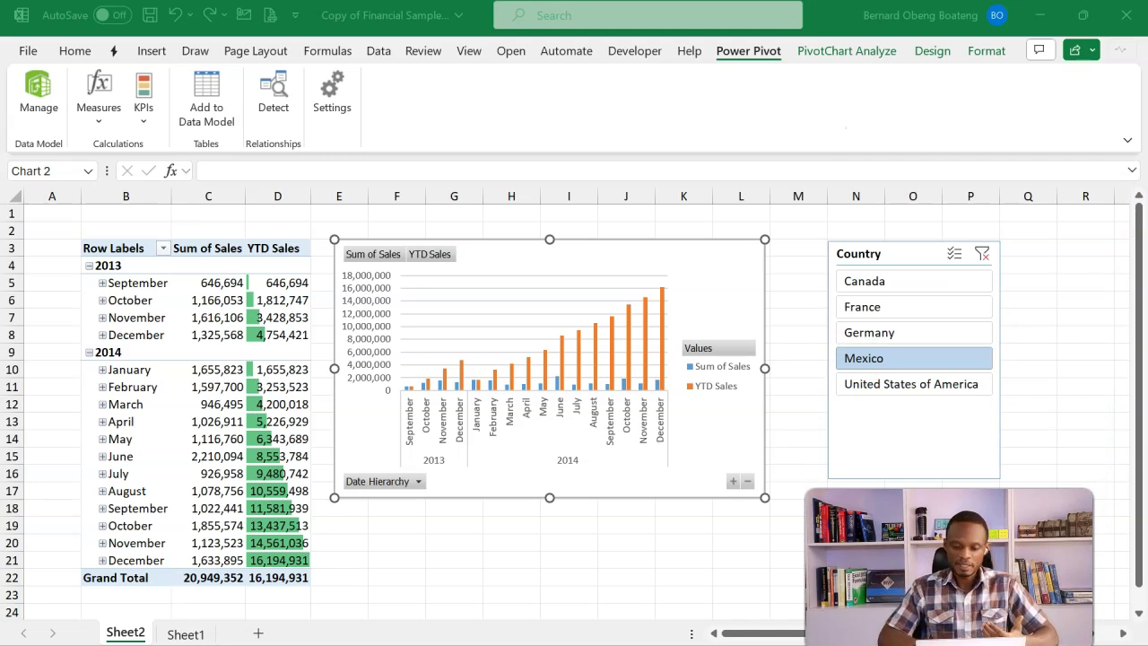
click(669, 316)
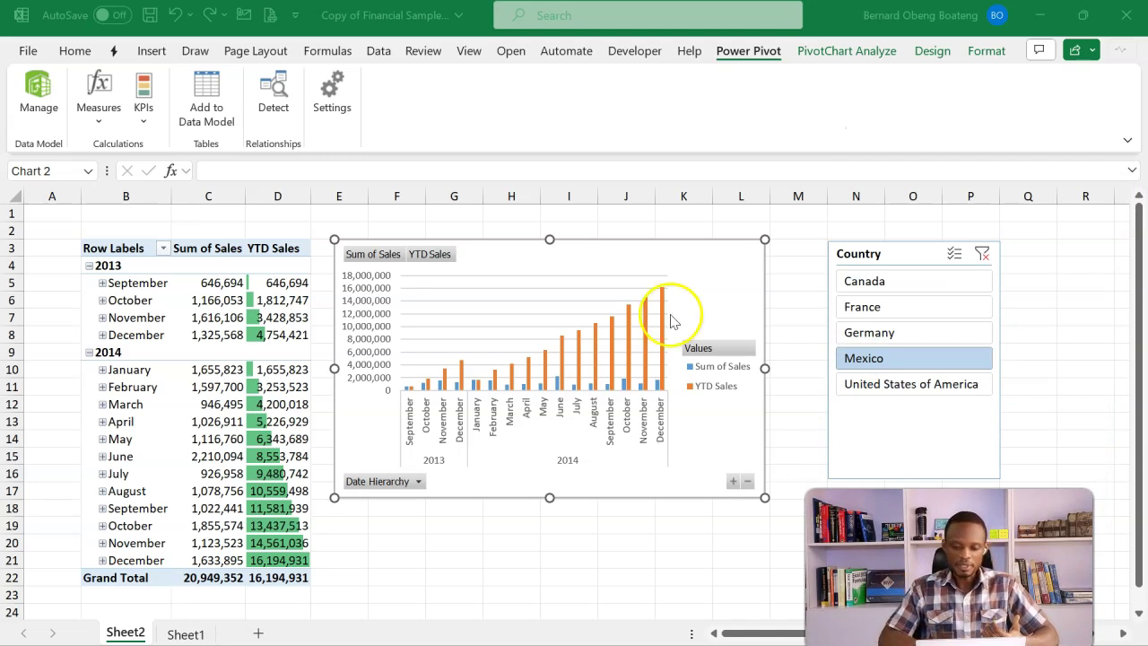
click(597, 245)
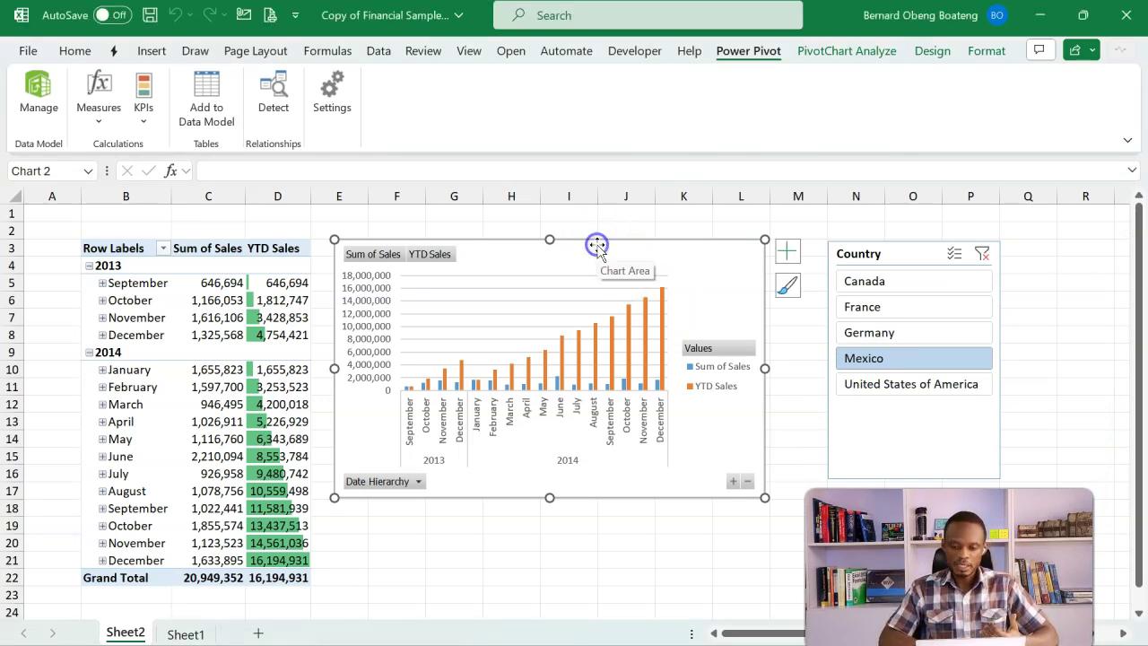
click(859, 54)
click(916, 57)
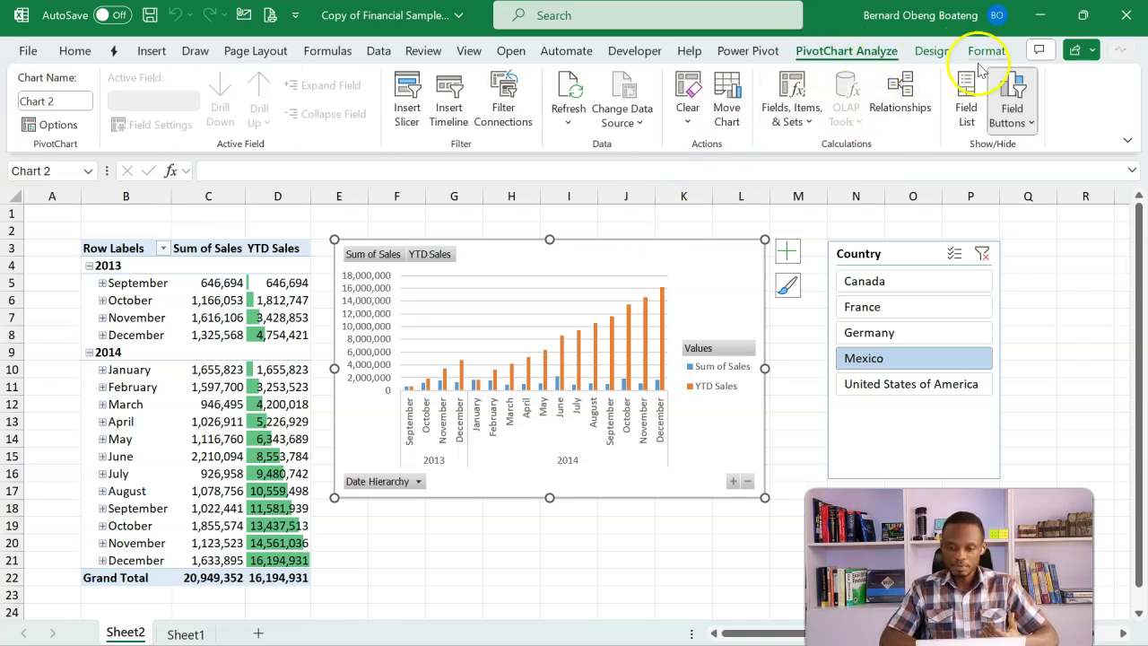
click(1011, 108)
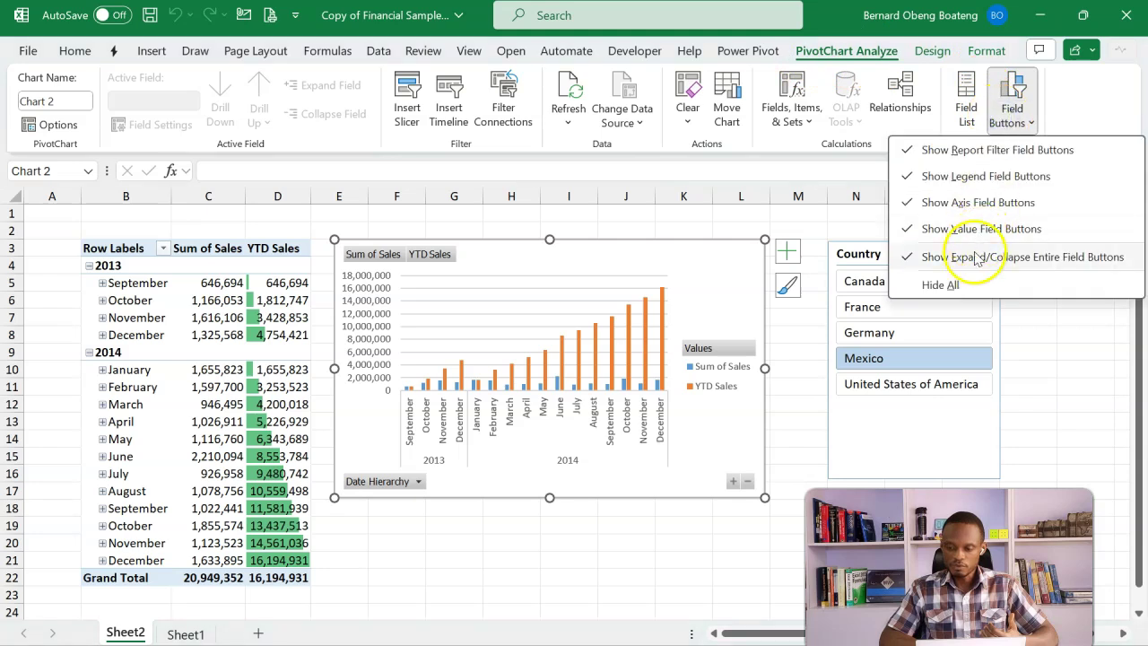
click(974, 284)
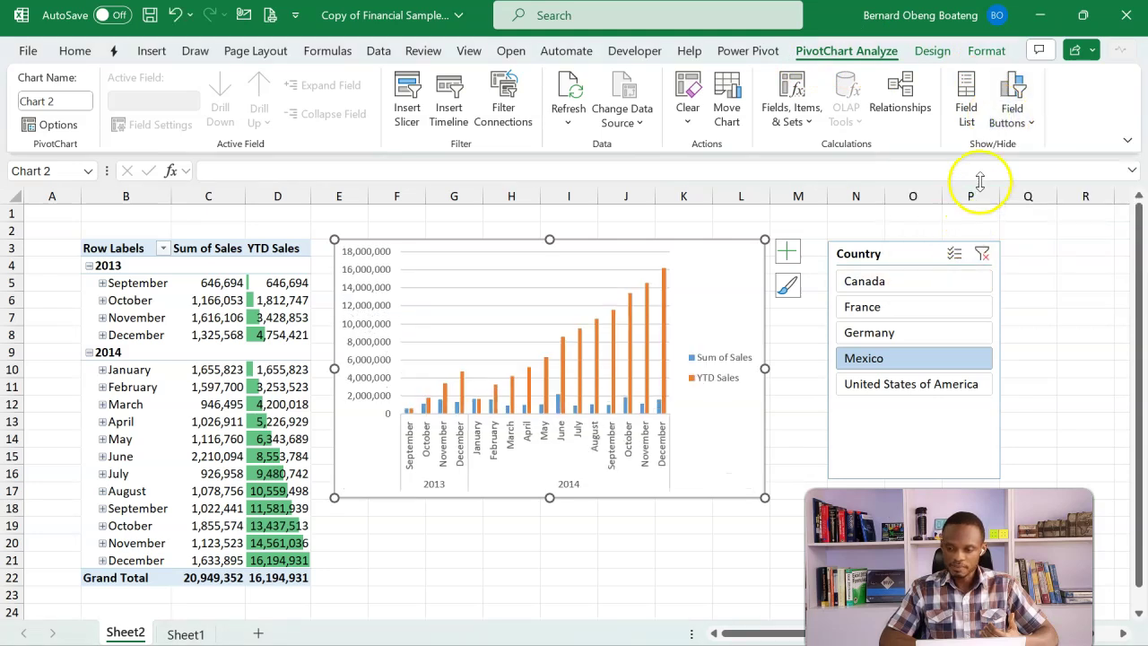
- Remove Sum of Sales from the chart and widen the chart leftward to column D
click(967, 98)
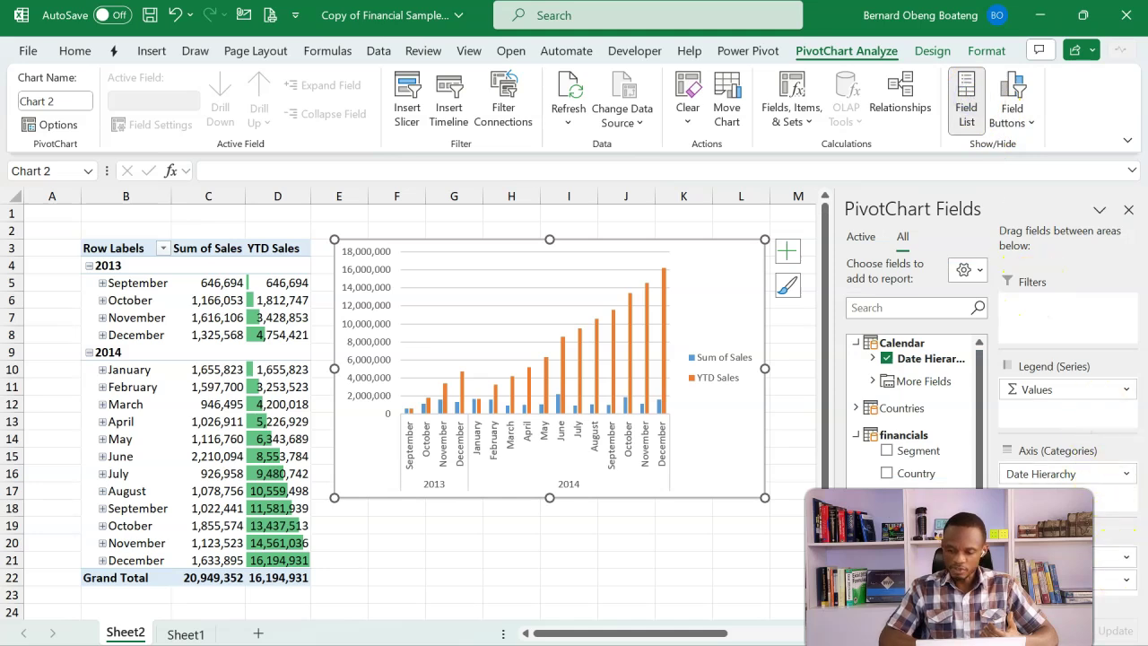
drag(772, 465, 768, 463)
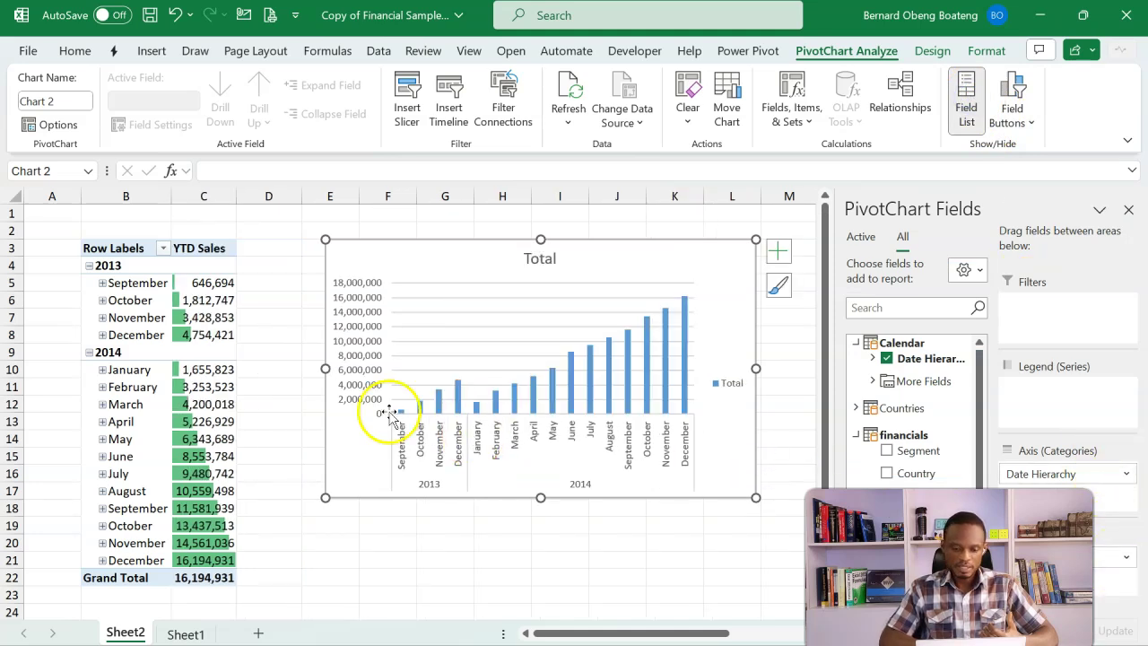
drag(325, 369, 256, 361)
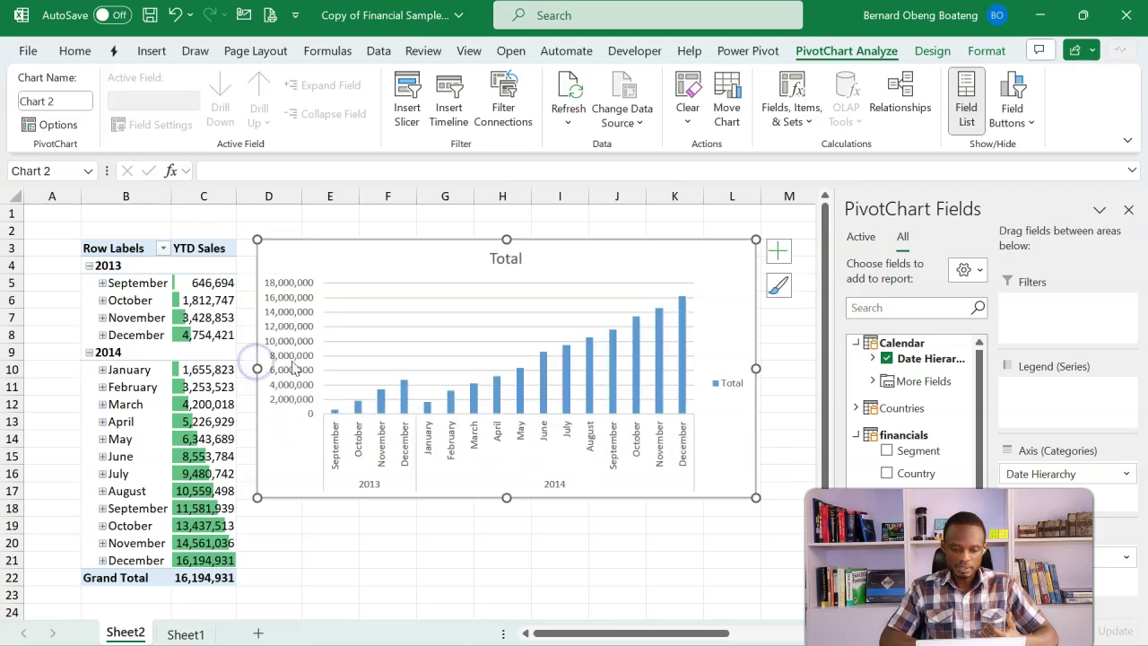
- Delete the chart's Total legend and Total title
click(345, 401)
click(723, 384)
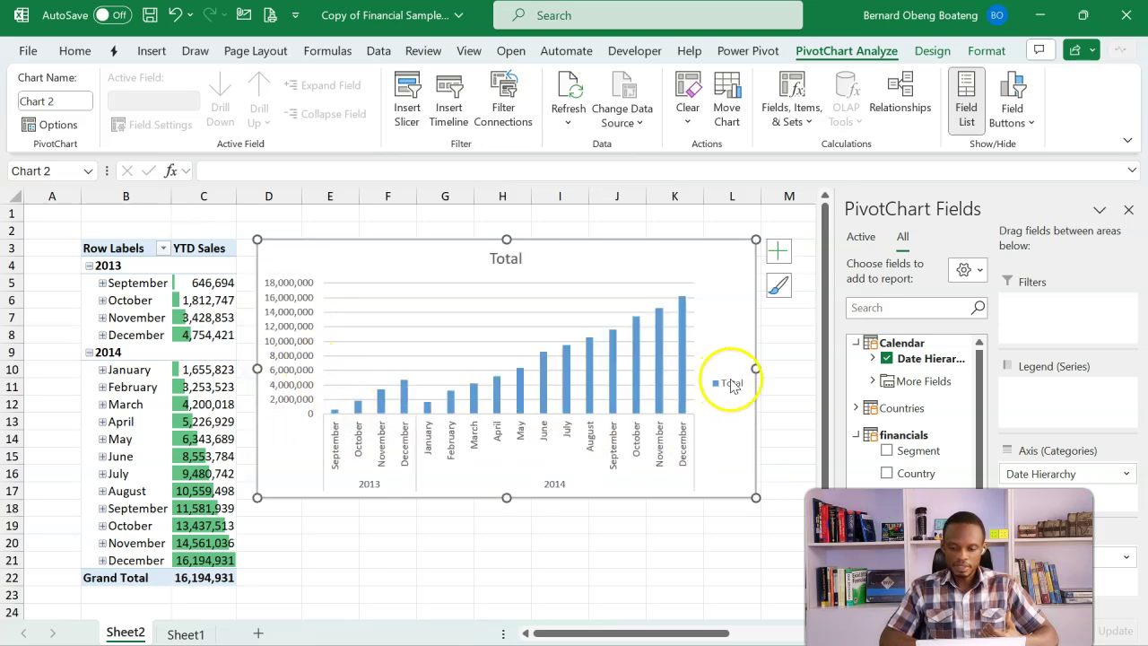
key(Delete)
click(606, 263)
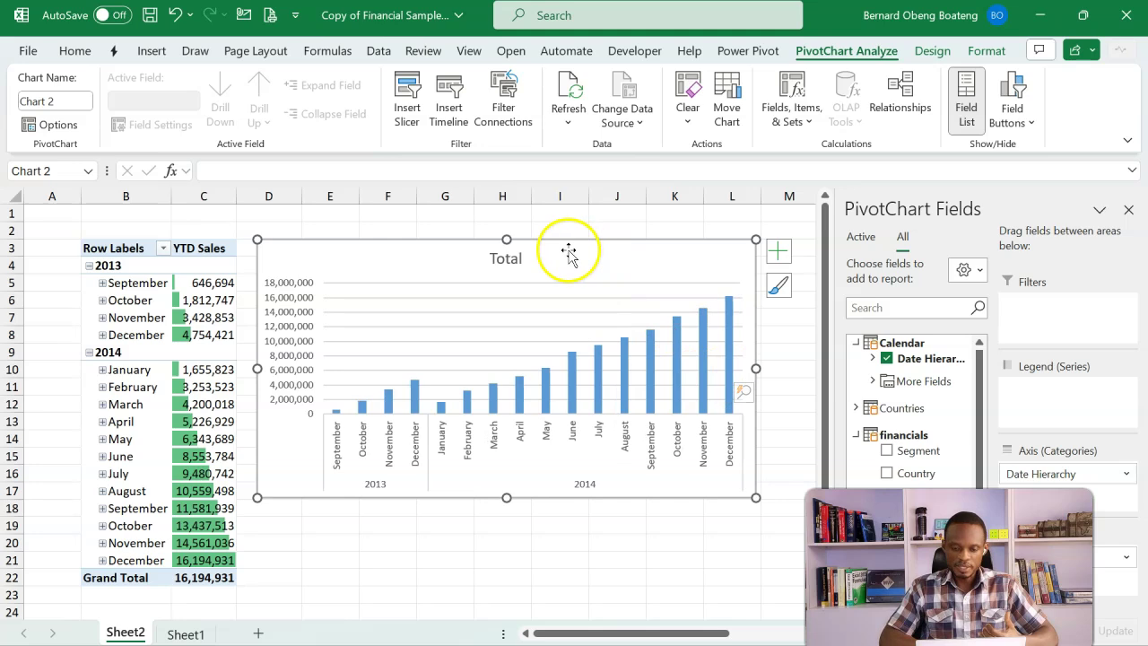
click(500, 263)
key(Delete)
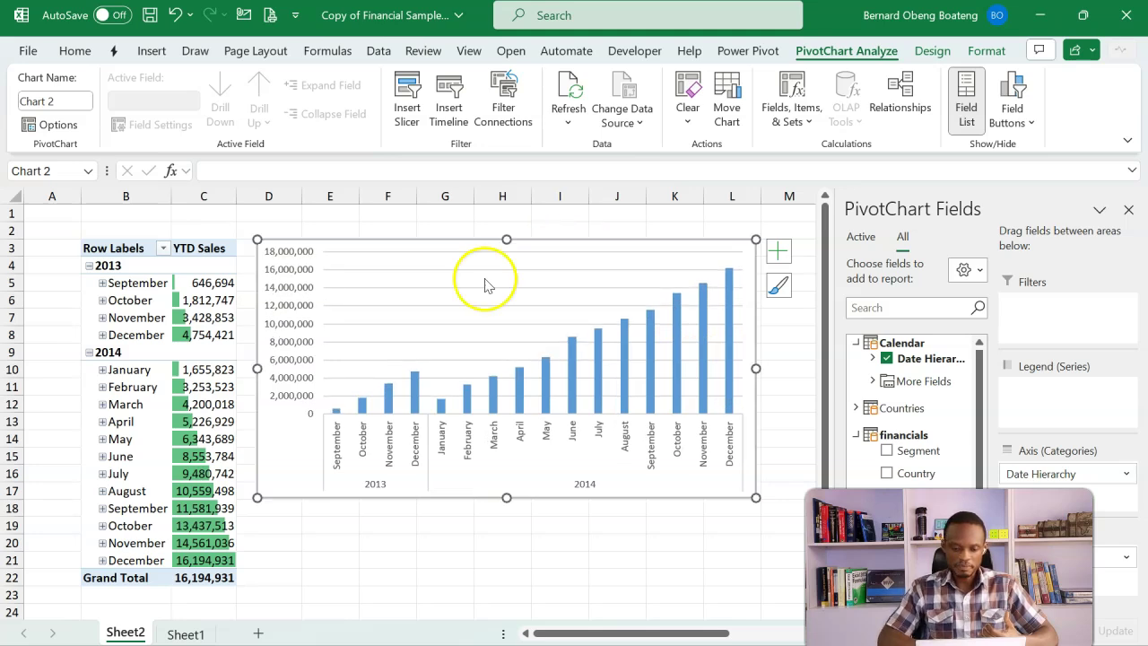
- Add an Exponential trendline across the YTD Sales columns and close the PivotChart Fields pane
click(932, 51)
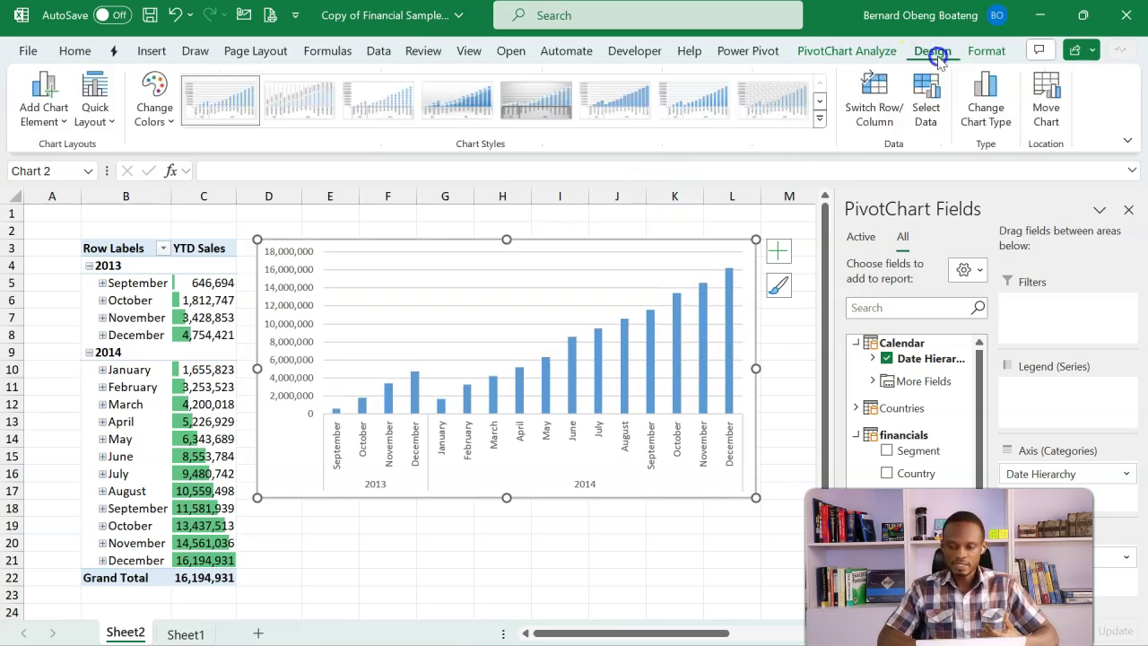
click(72, 121)
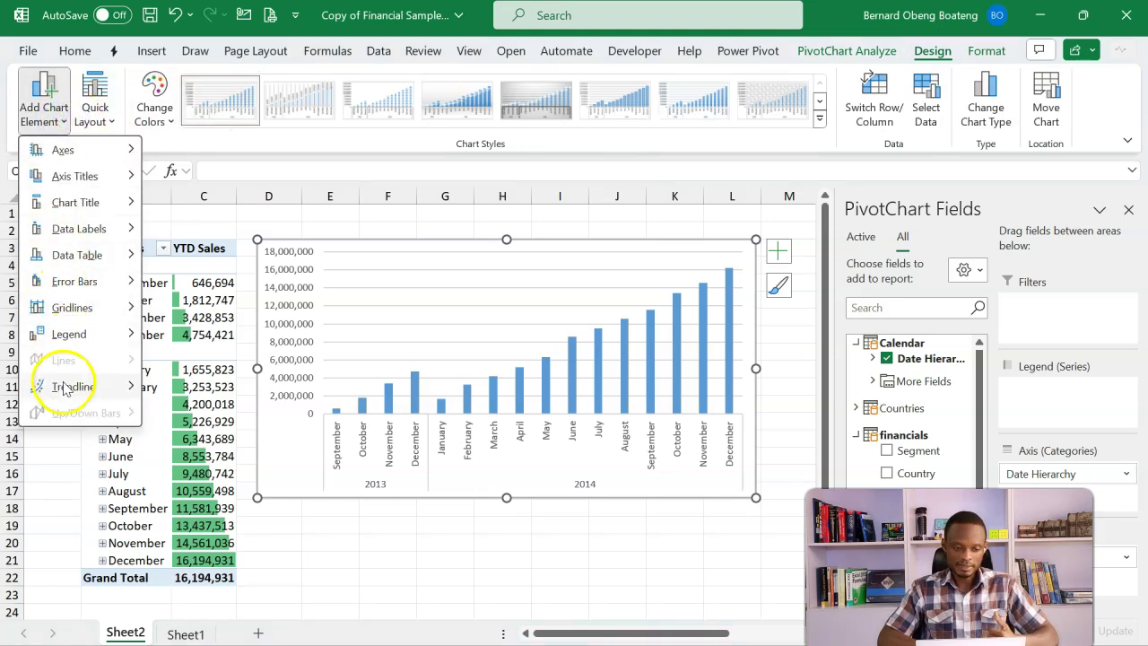
mouse_move(64, 388)
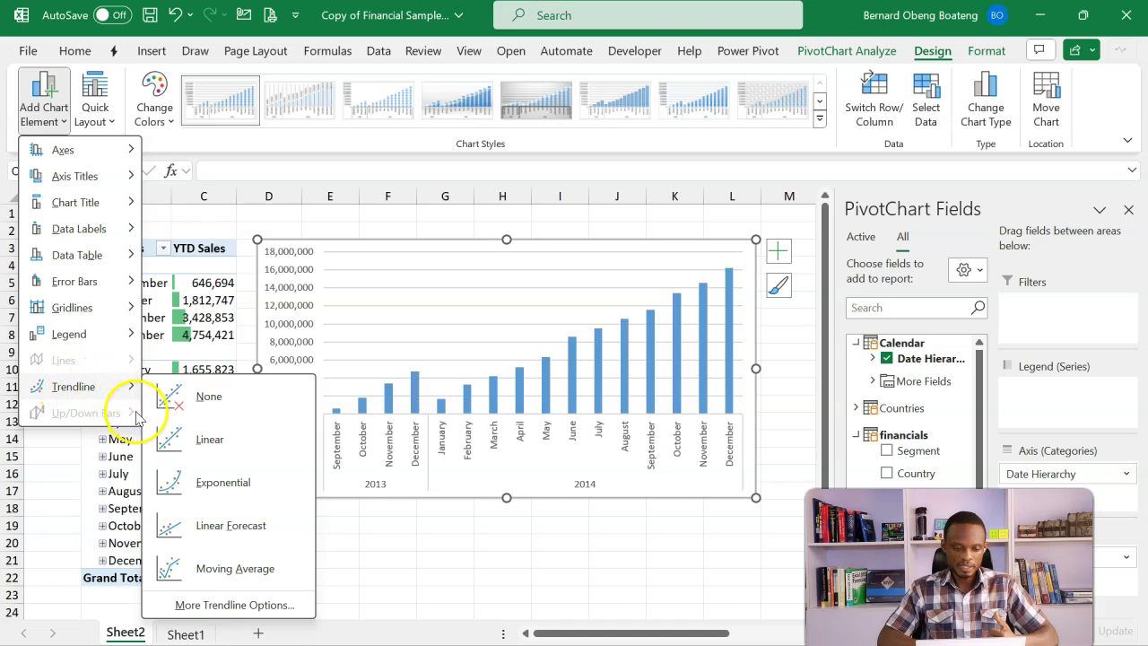
click(197, 483)
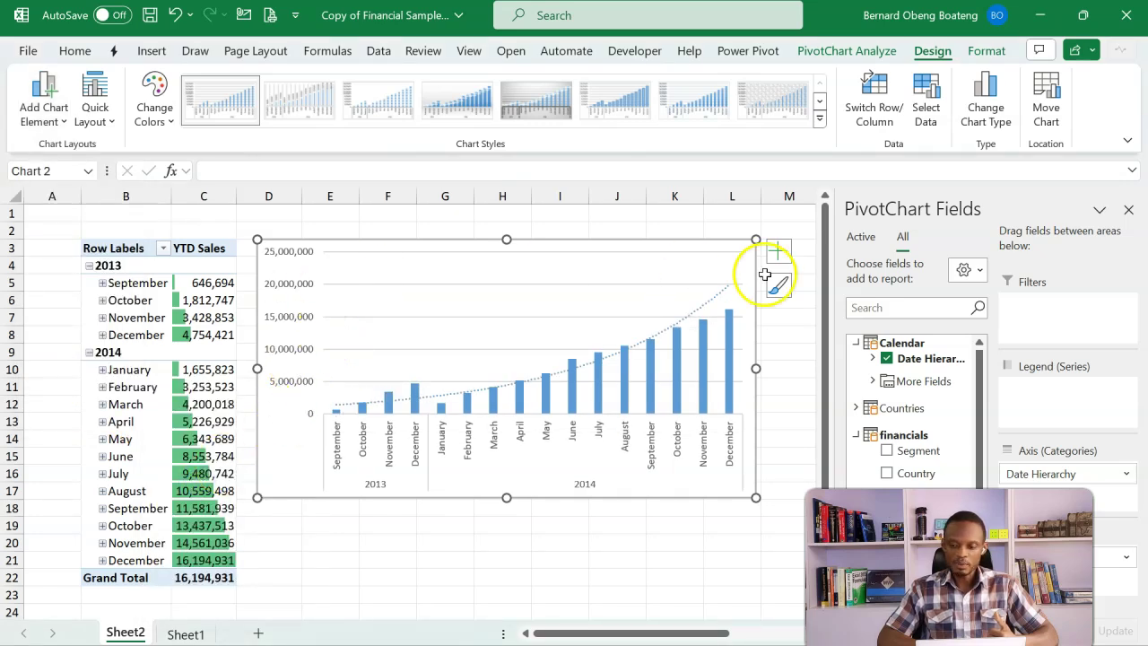
click(1128, 209)
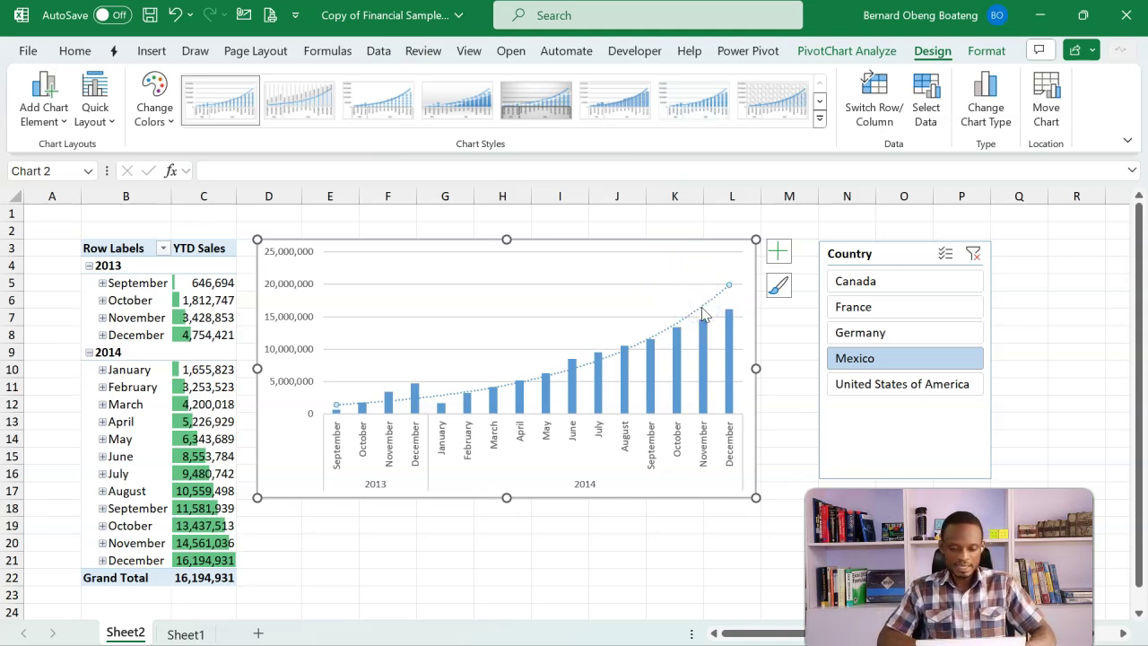
- Show the trendline equation y = 1E+06e^0.1751x on the chart, enlarged to 18-point text
double_click(704, 314)
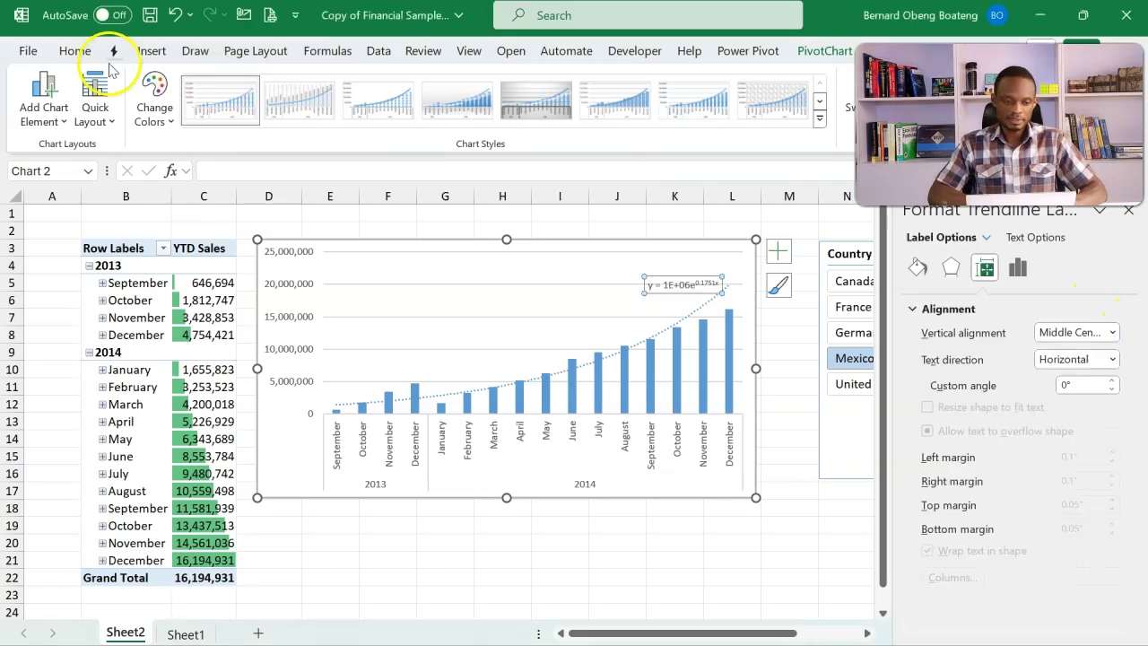
click(86, 55)
click(267, 88)
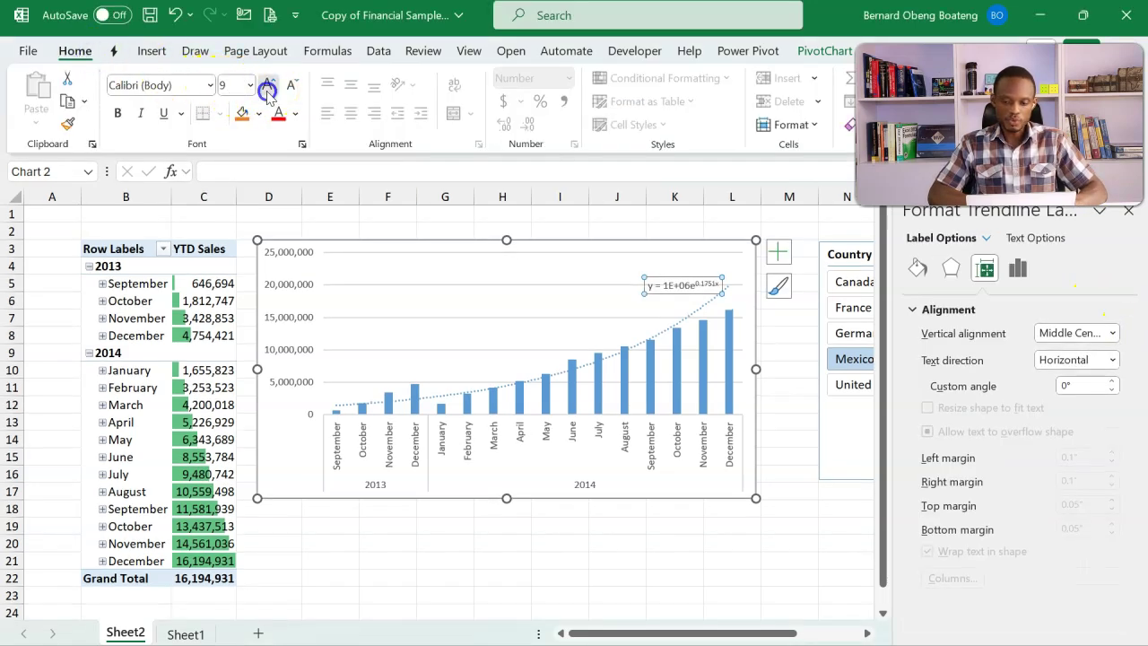
click(267, 87)
click(267, 88)
click(267, 88)
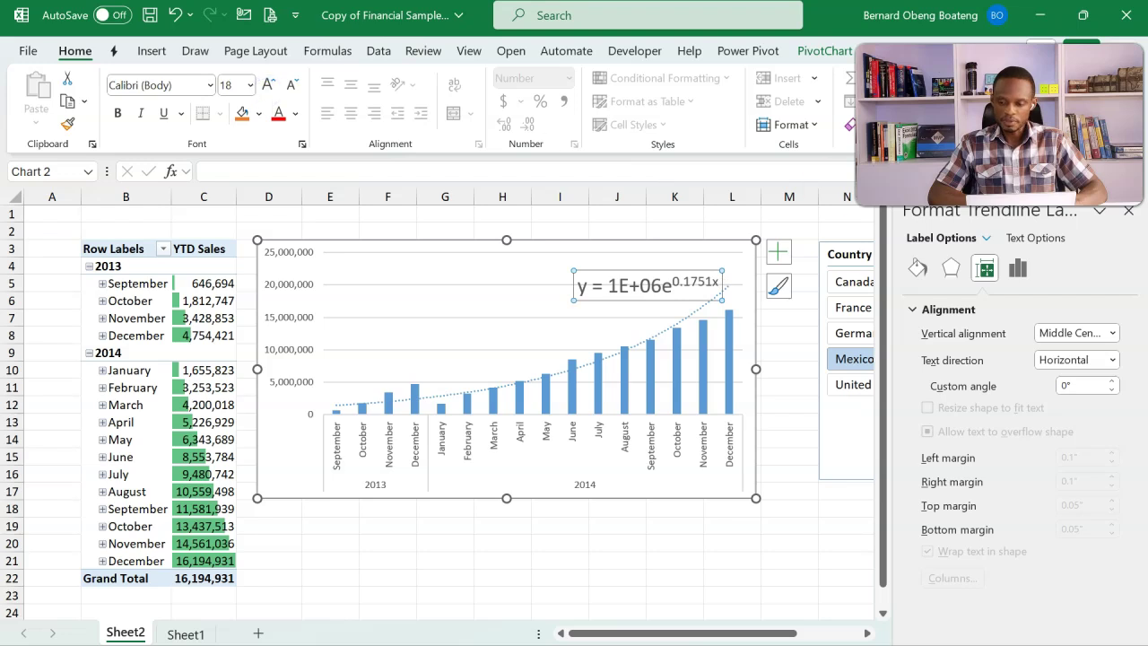
click(1130, 214)
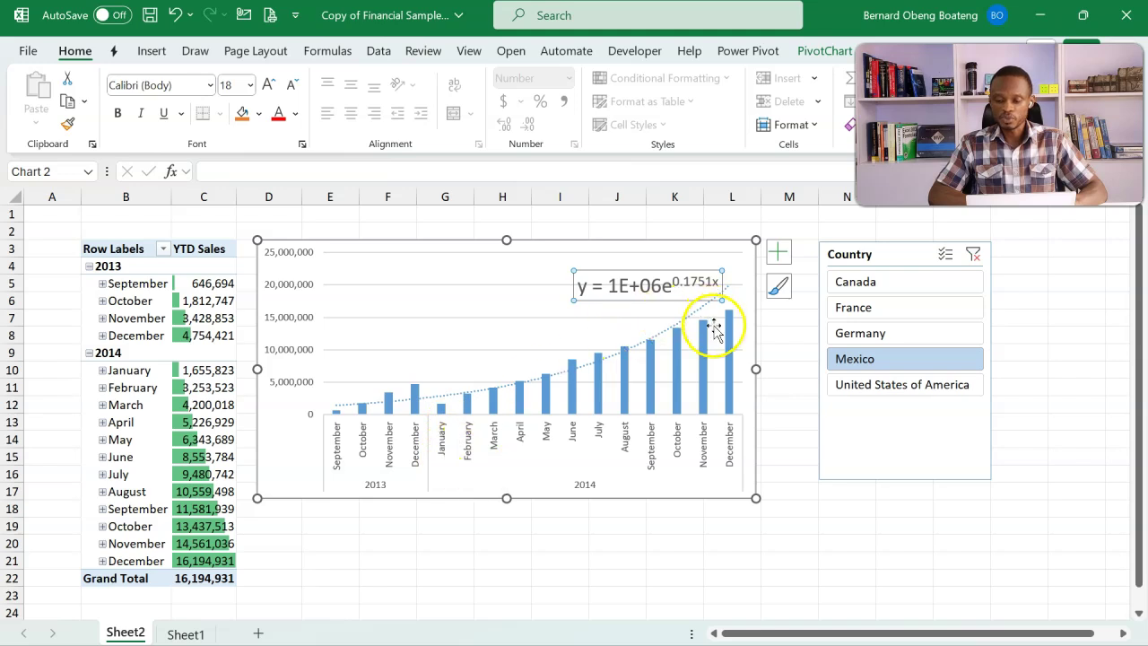
- Add a Year slicer filtered to 2014 and place it beside the Country slicer
click(166, 302)
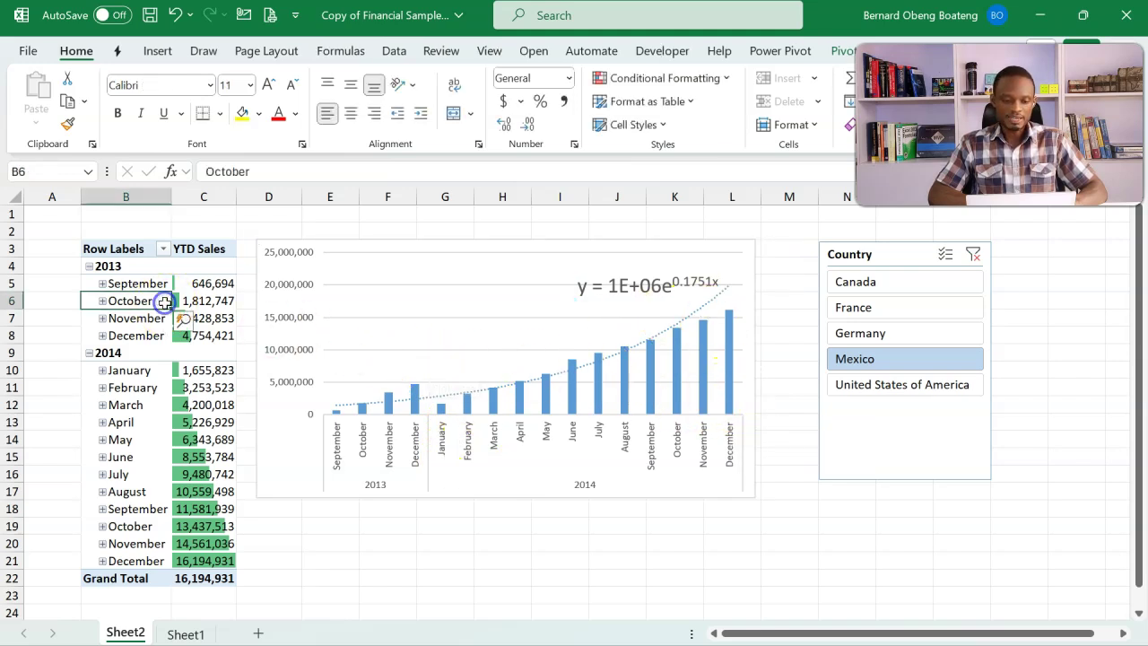
click(158, 51)
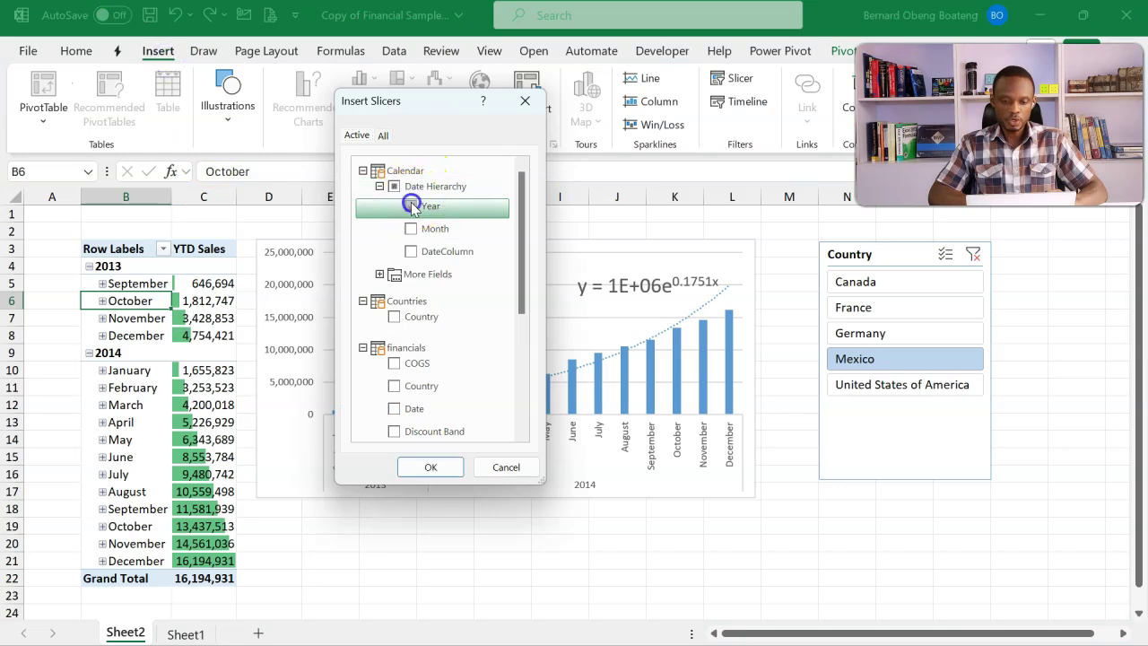
click(412, 206)
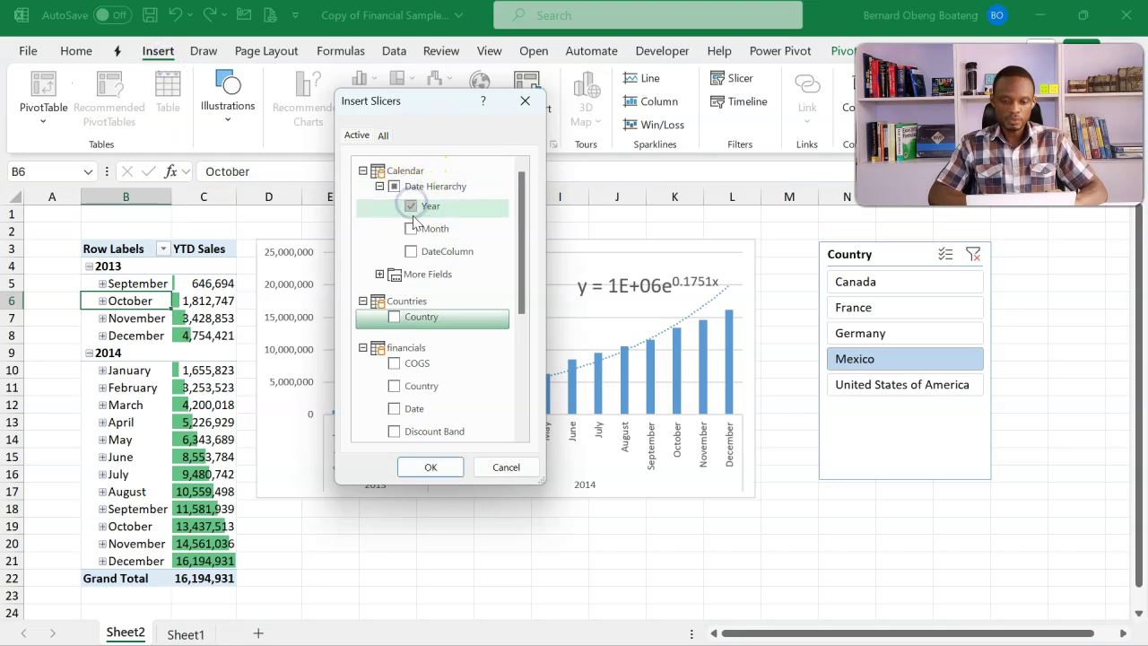
click(430, 467)
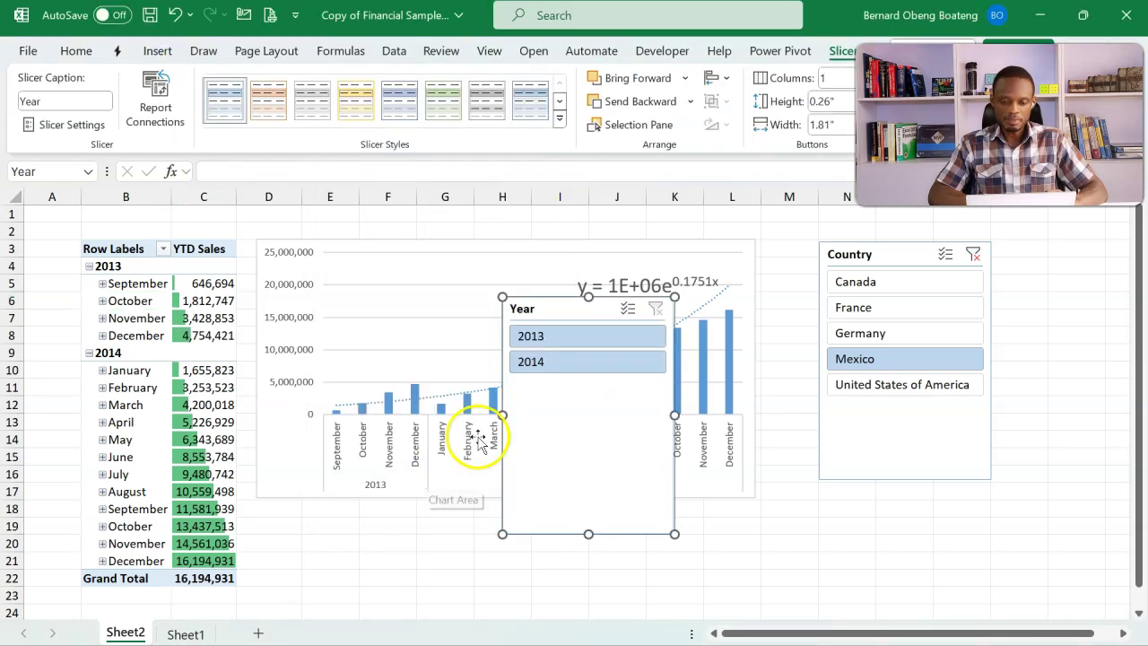
click(587, 363)
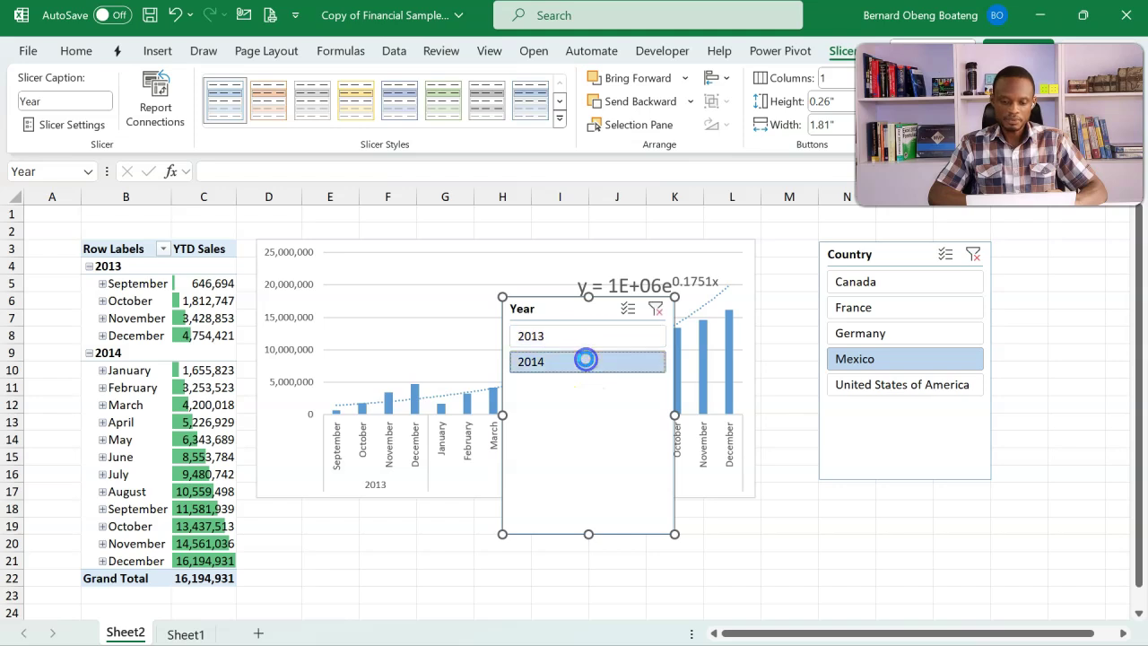
drag(559, 307, 1045, 354)
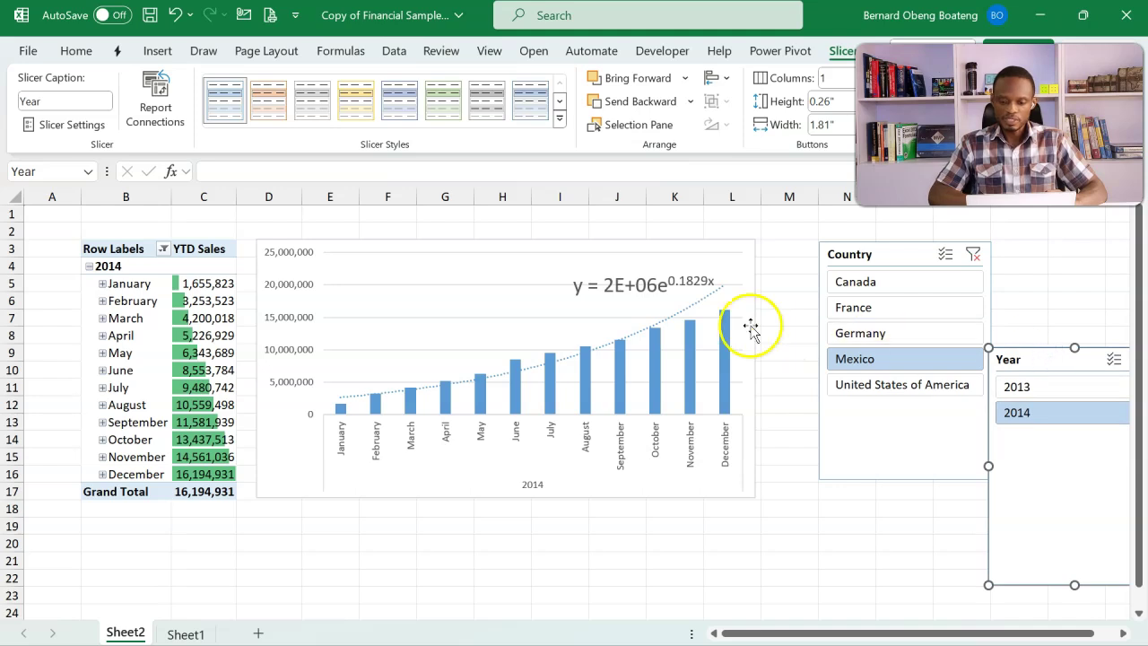
- Filter the report through Canada, France, Germany and Mexico, ending on France
click(857, 282)
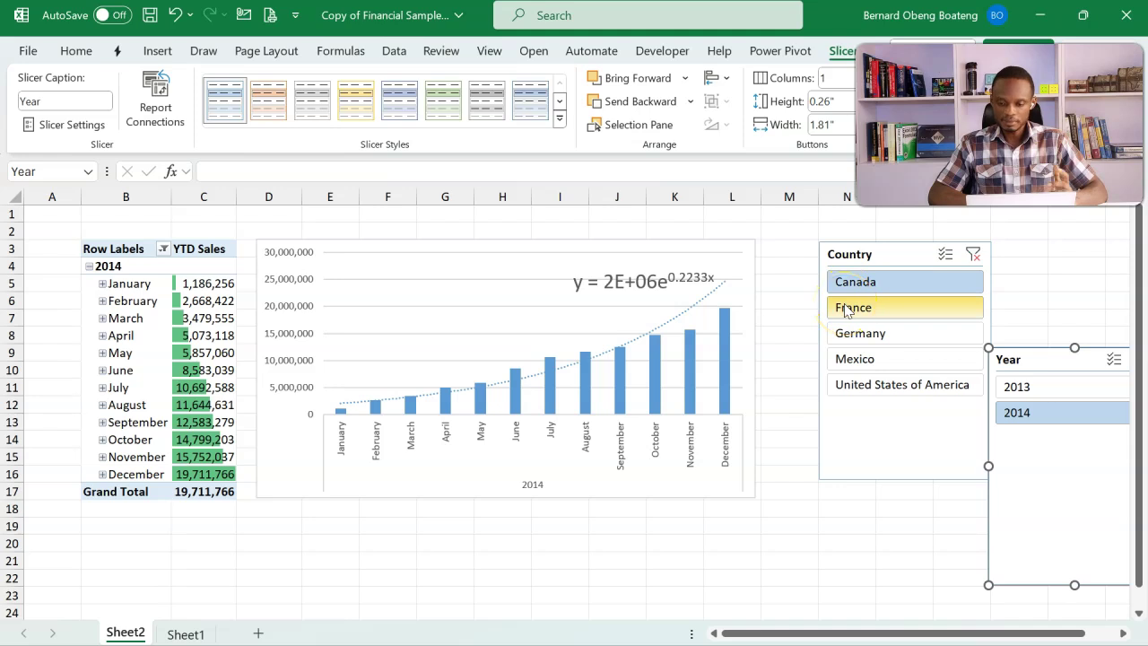
click(846, 309)
click(857, 335)
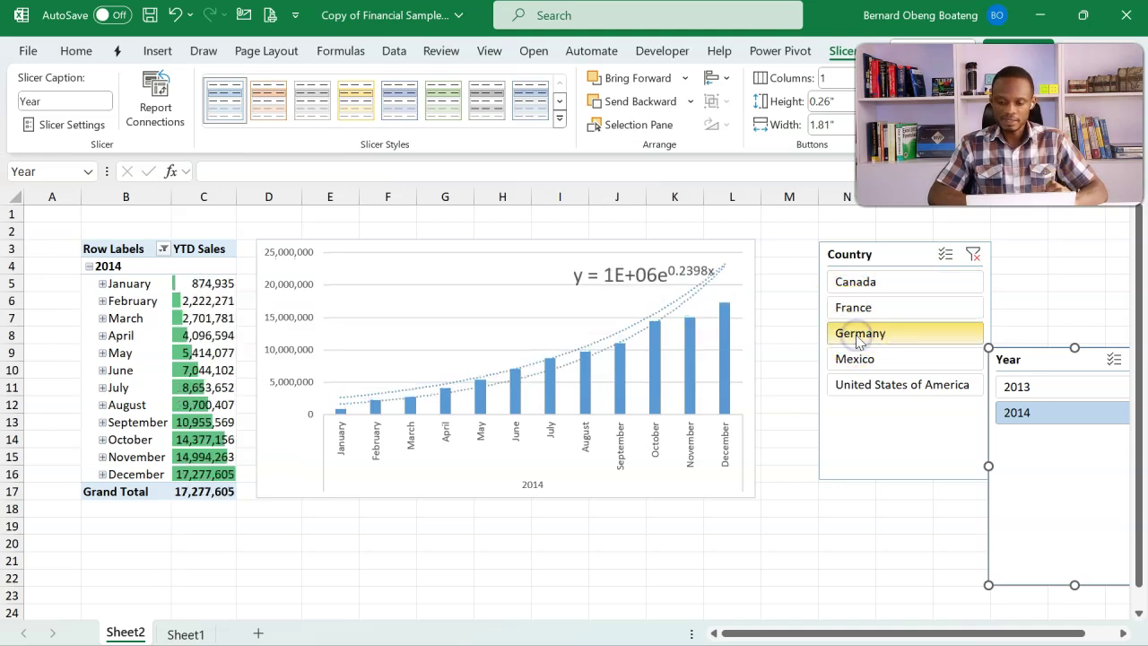
click(863, 358)
click(875, 311)
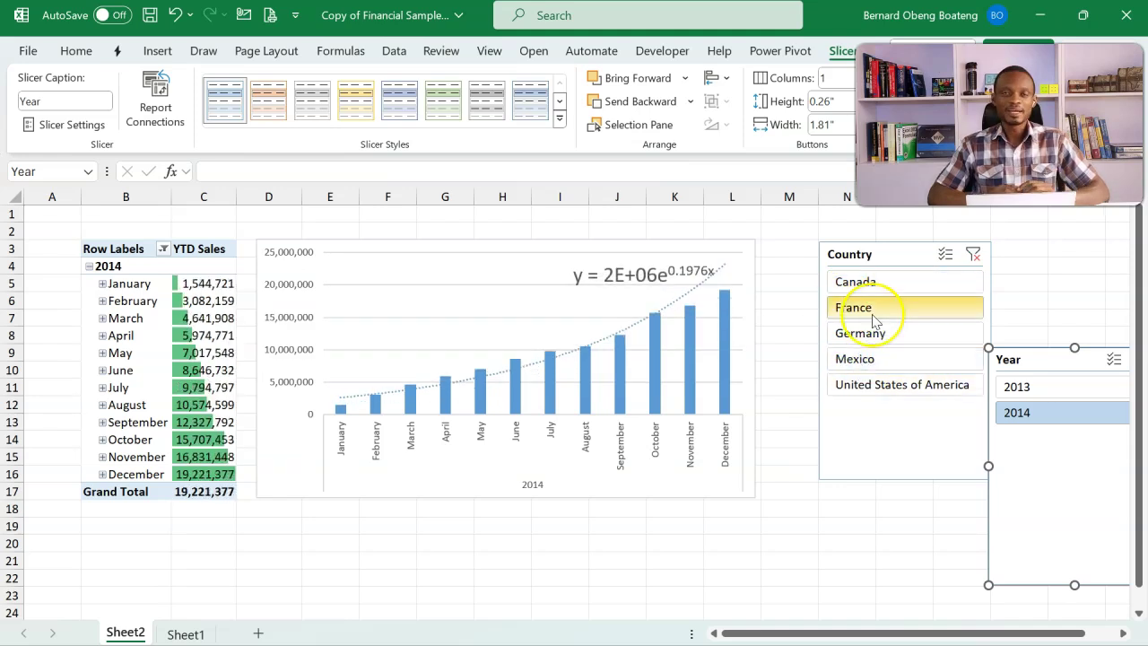